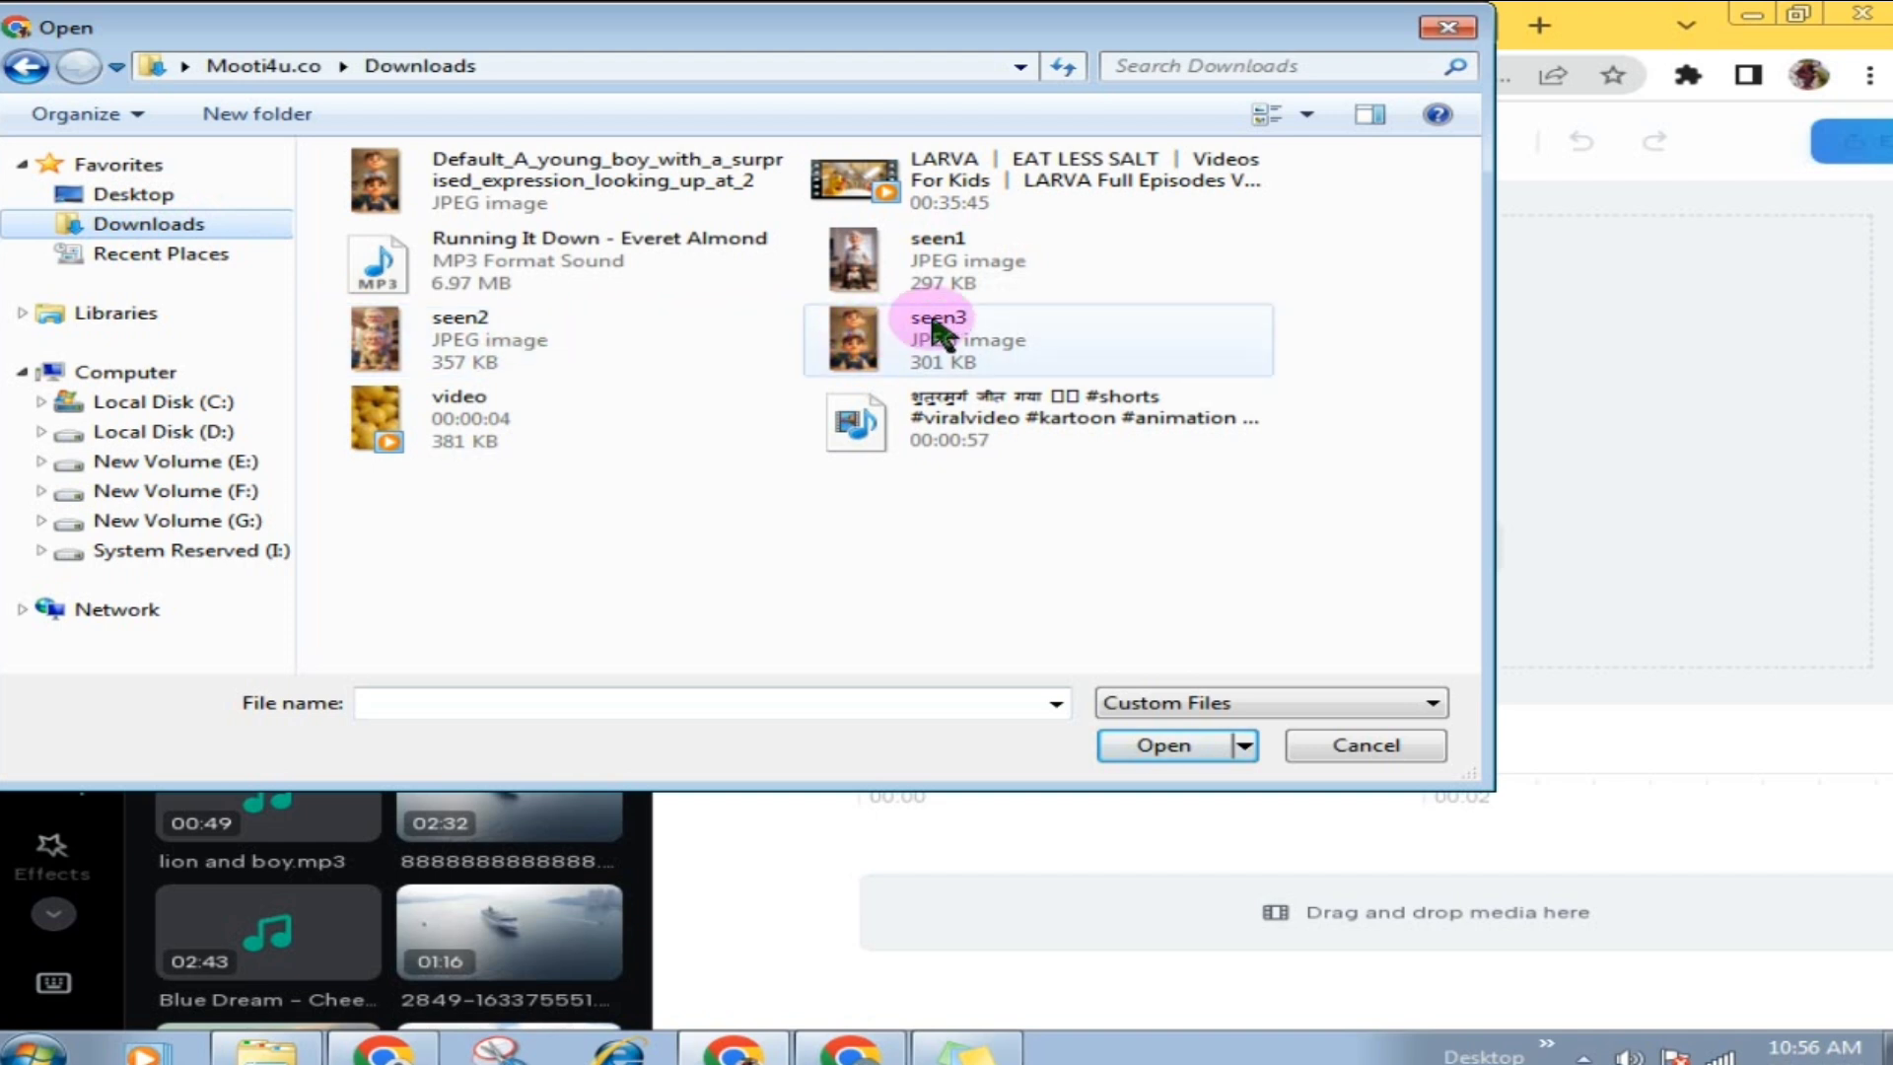
Step: Upload the images seen1, seen2 and seen3 from the Downloads folder to the project media
left_click(961, 267)
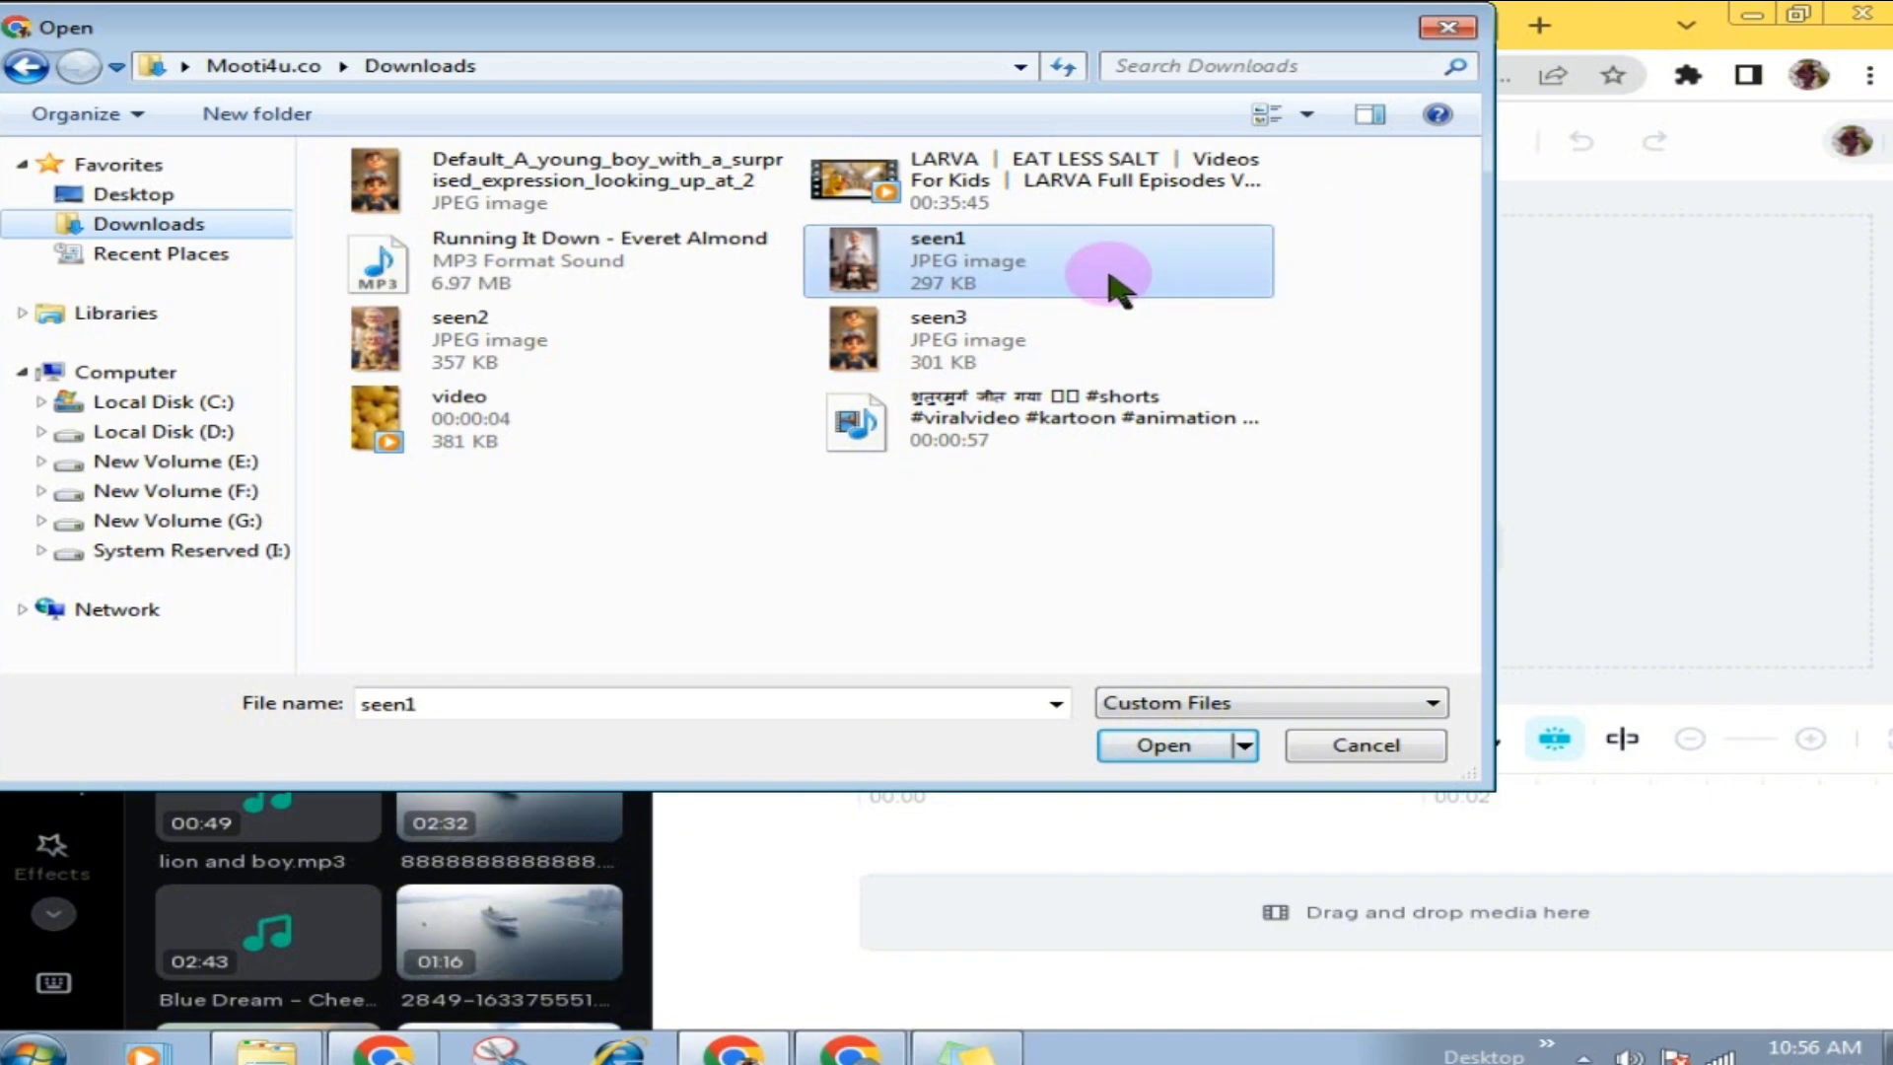
left_click(1237, 747)
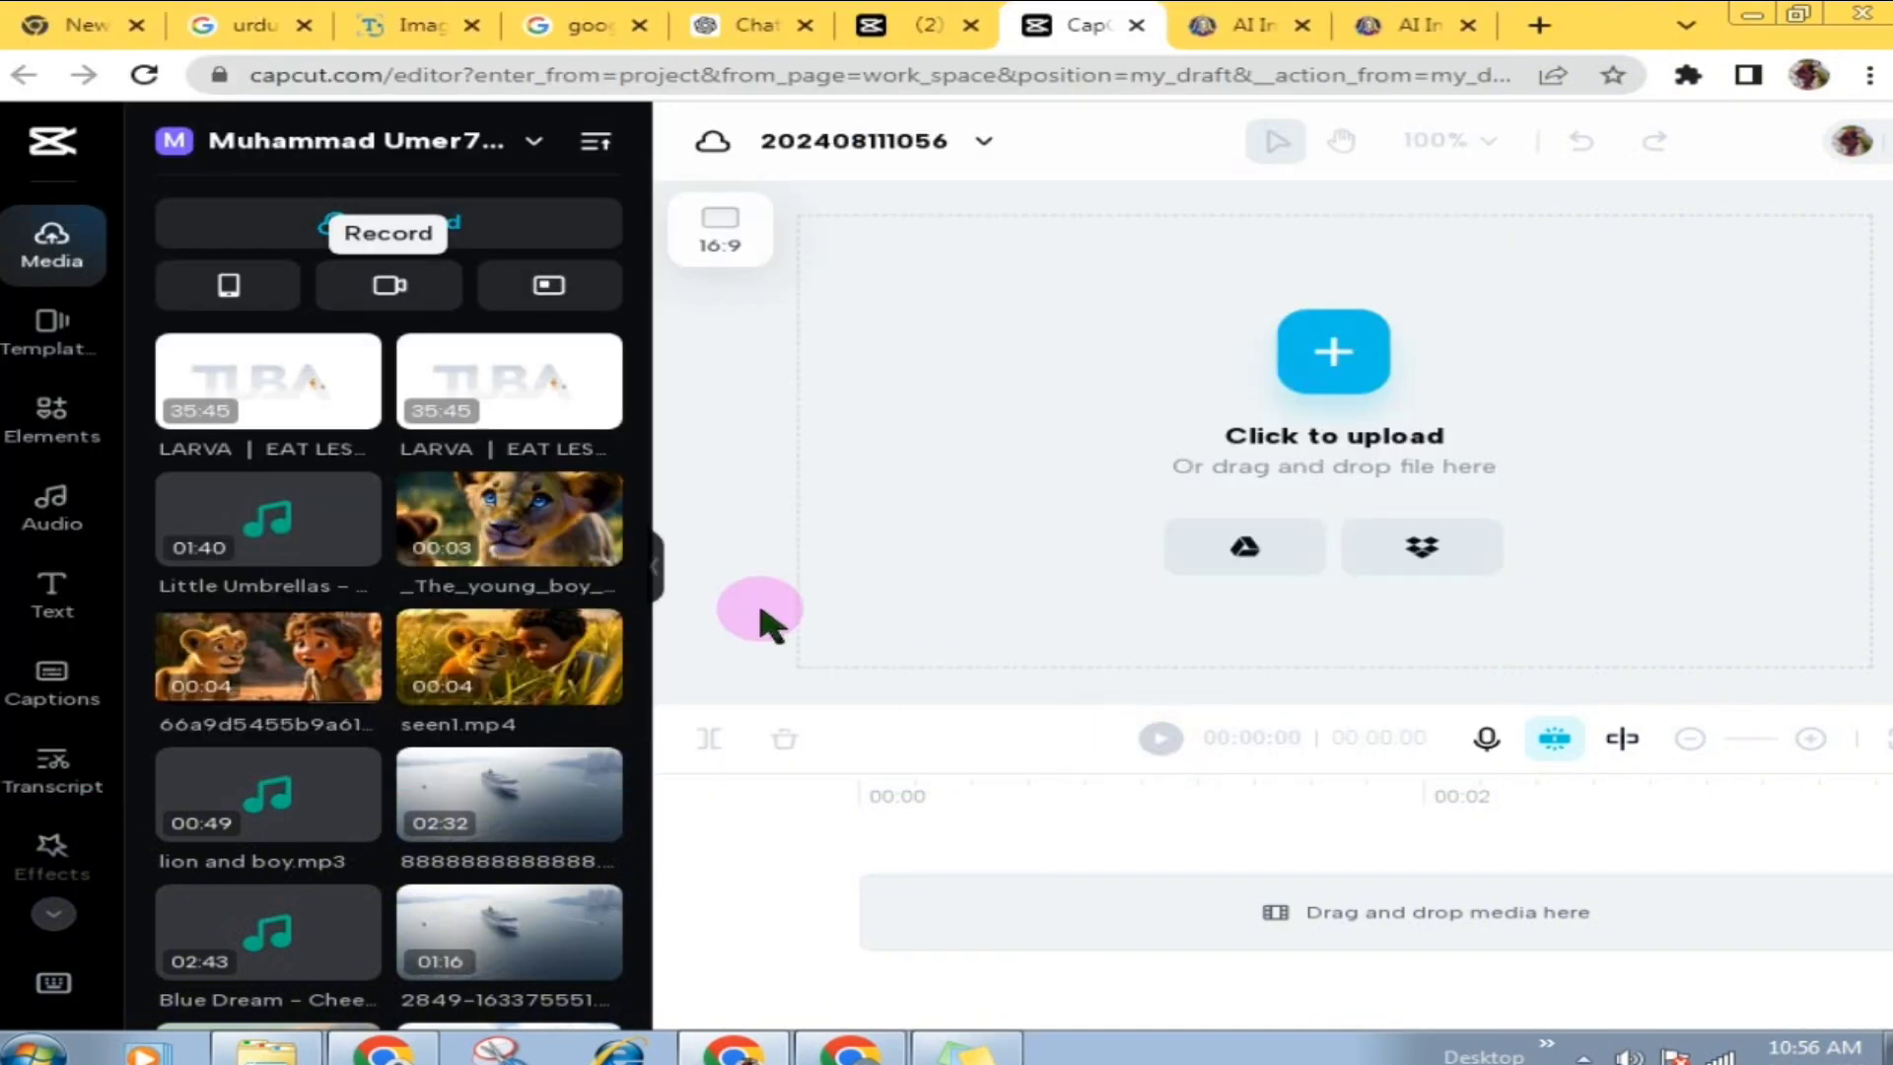
mouse_move(394, 222)
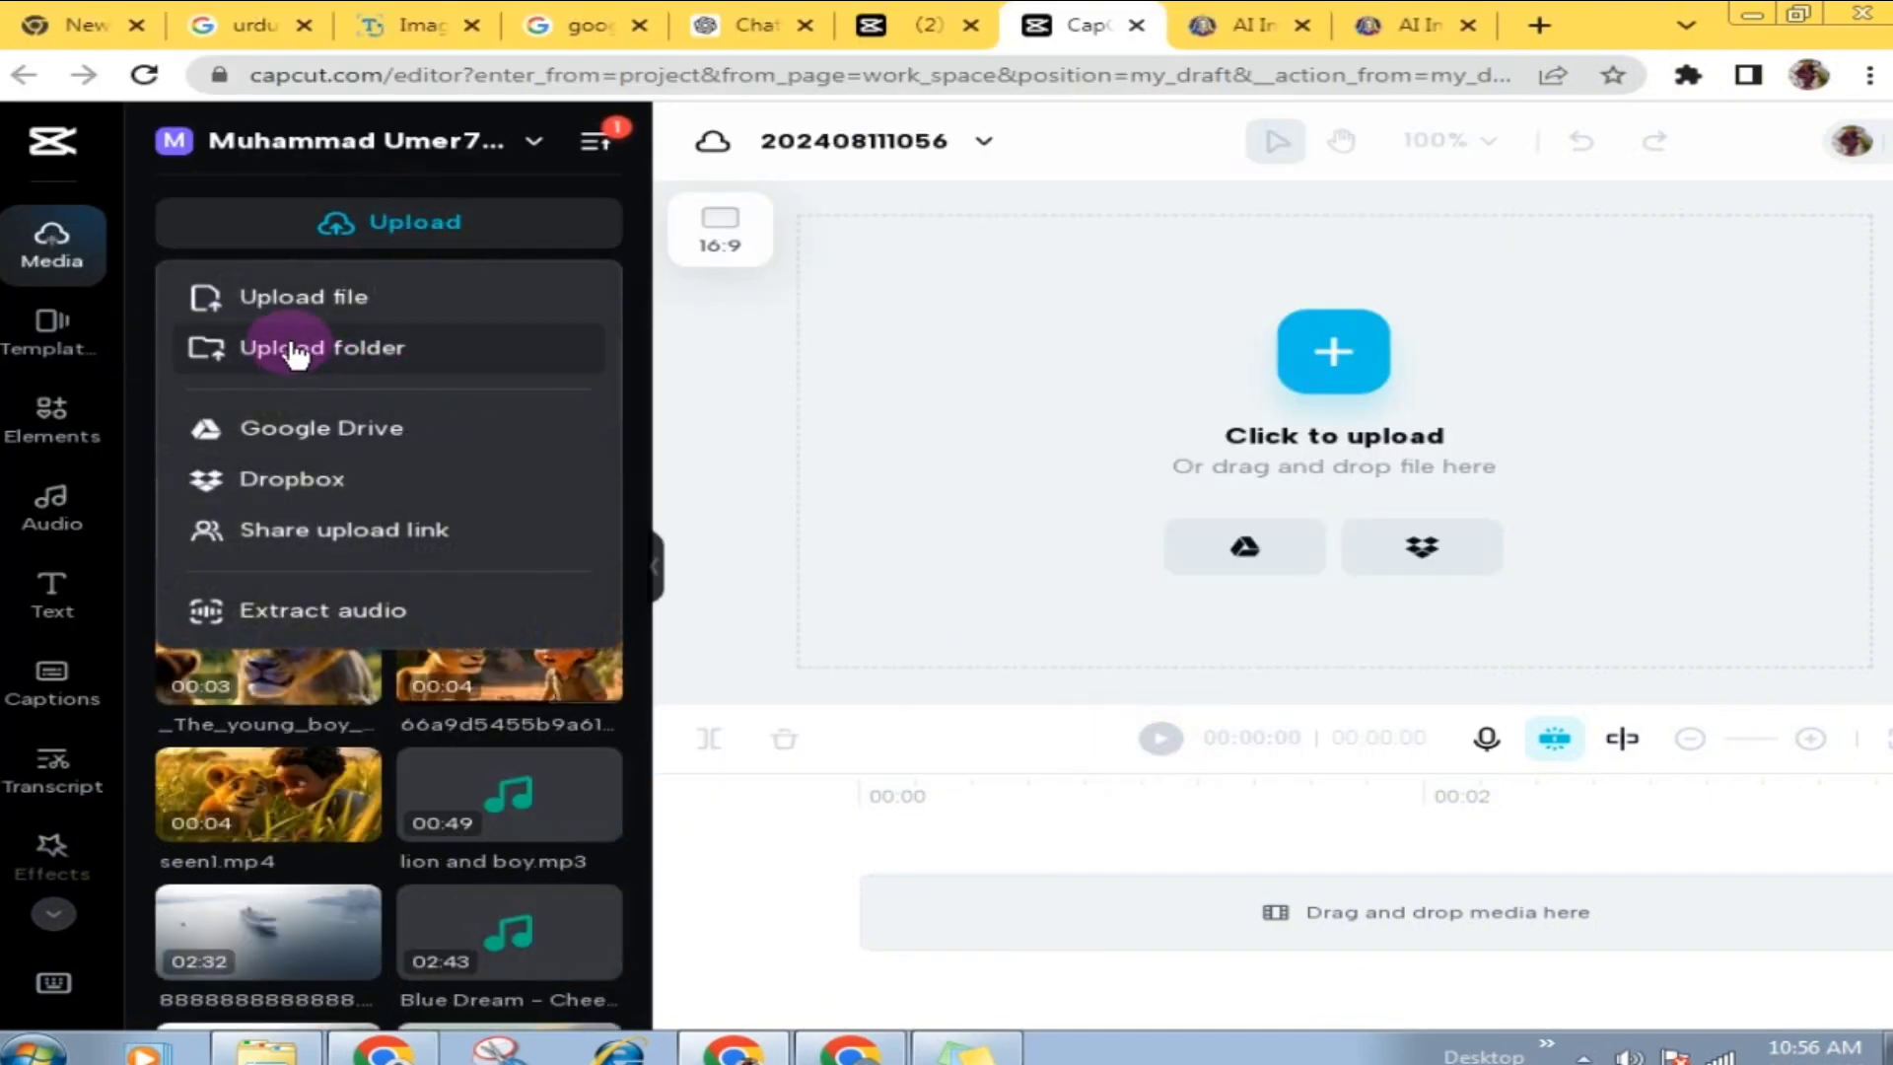
left_click(268, 313)
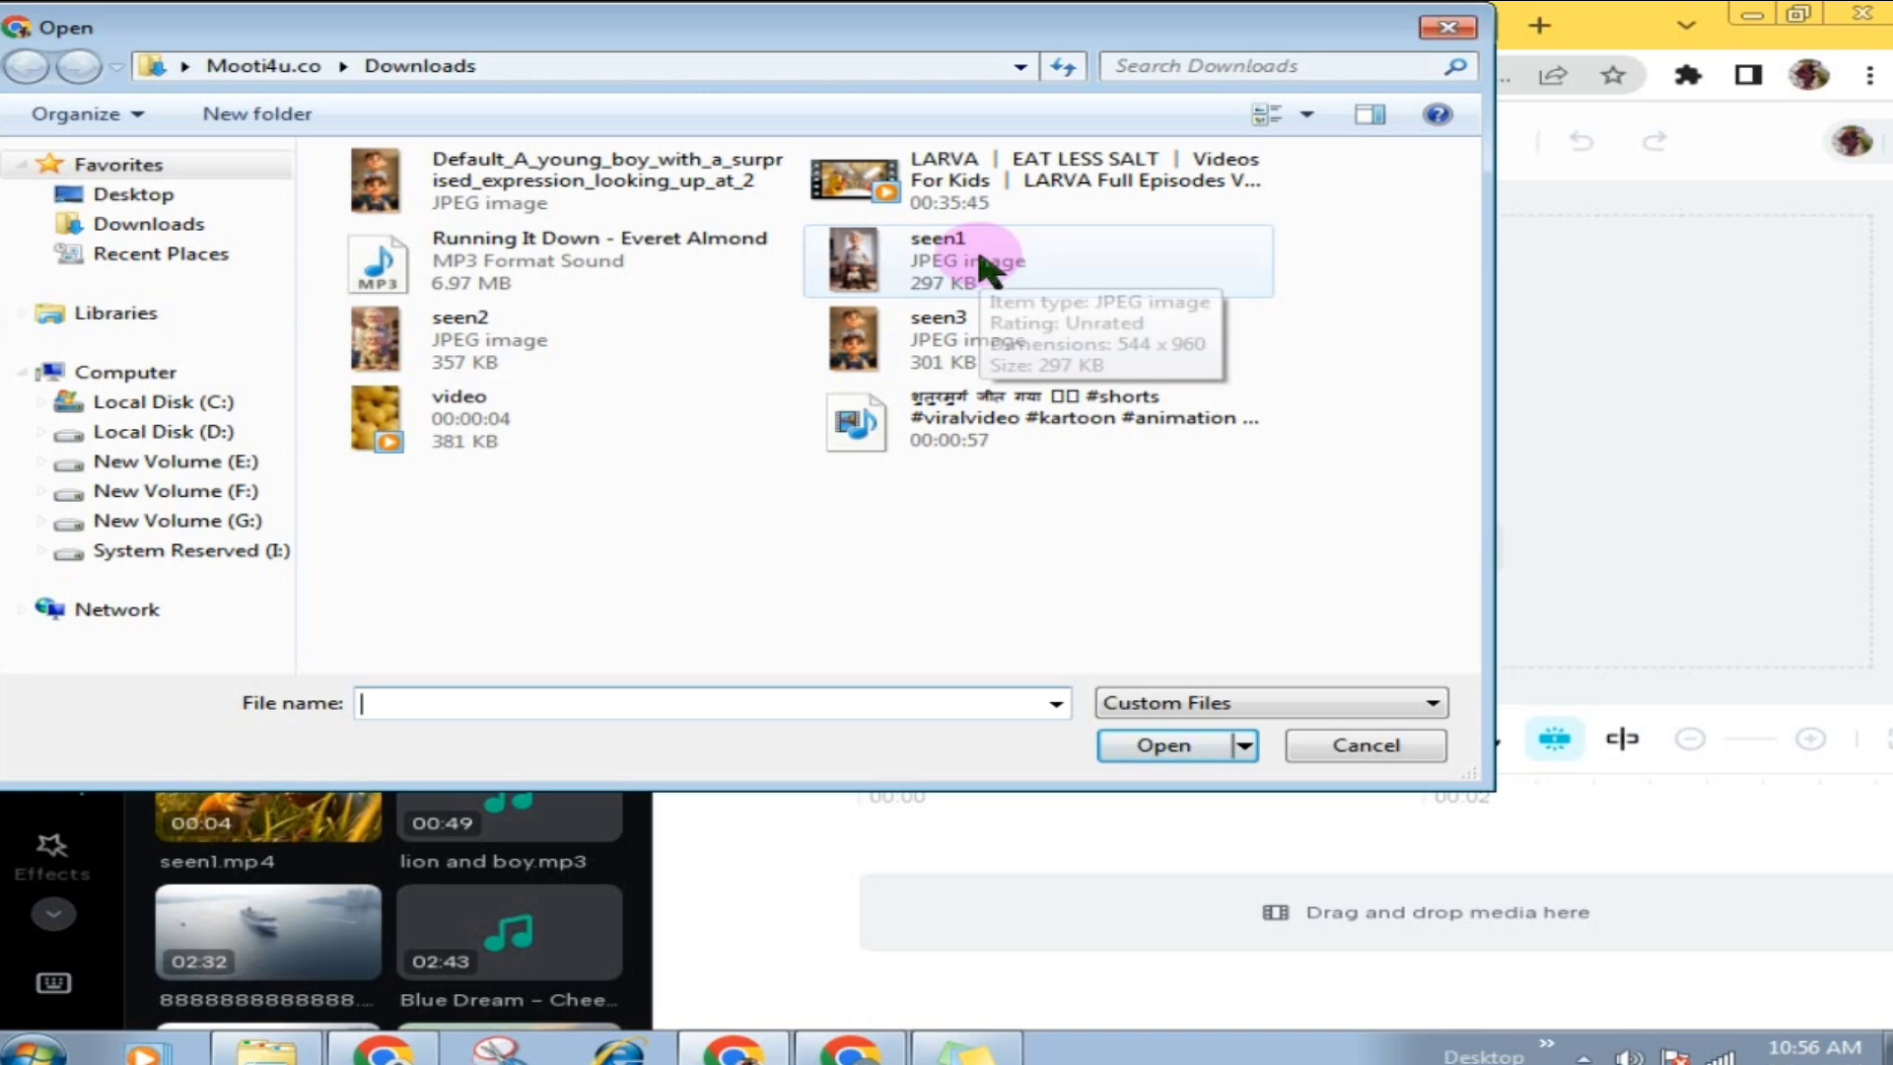
left_click(540, 335)
left_click(1163, 746)
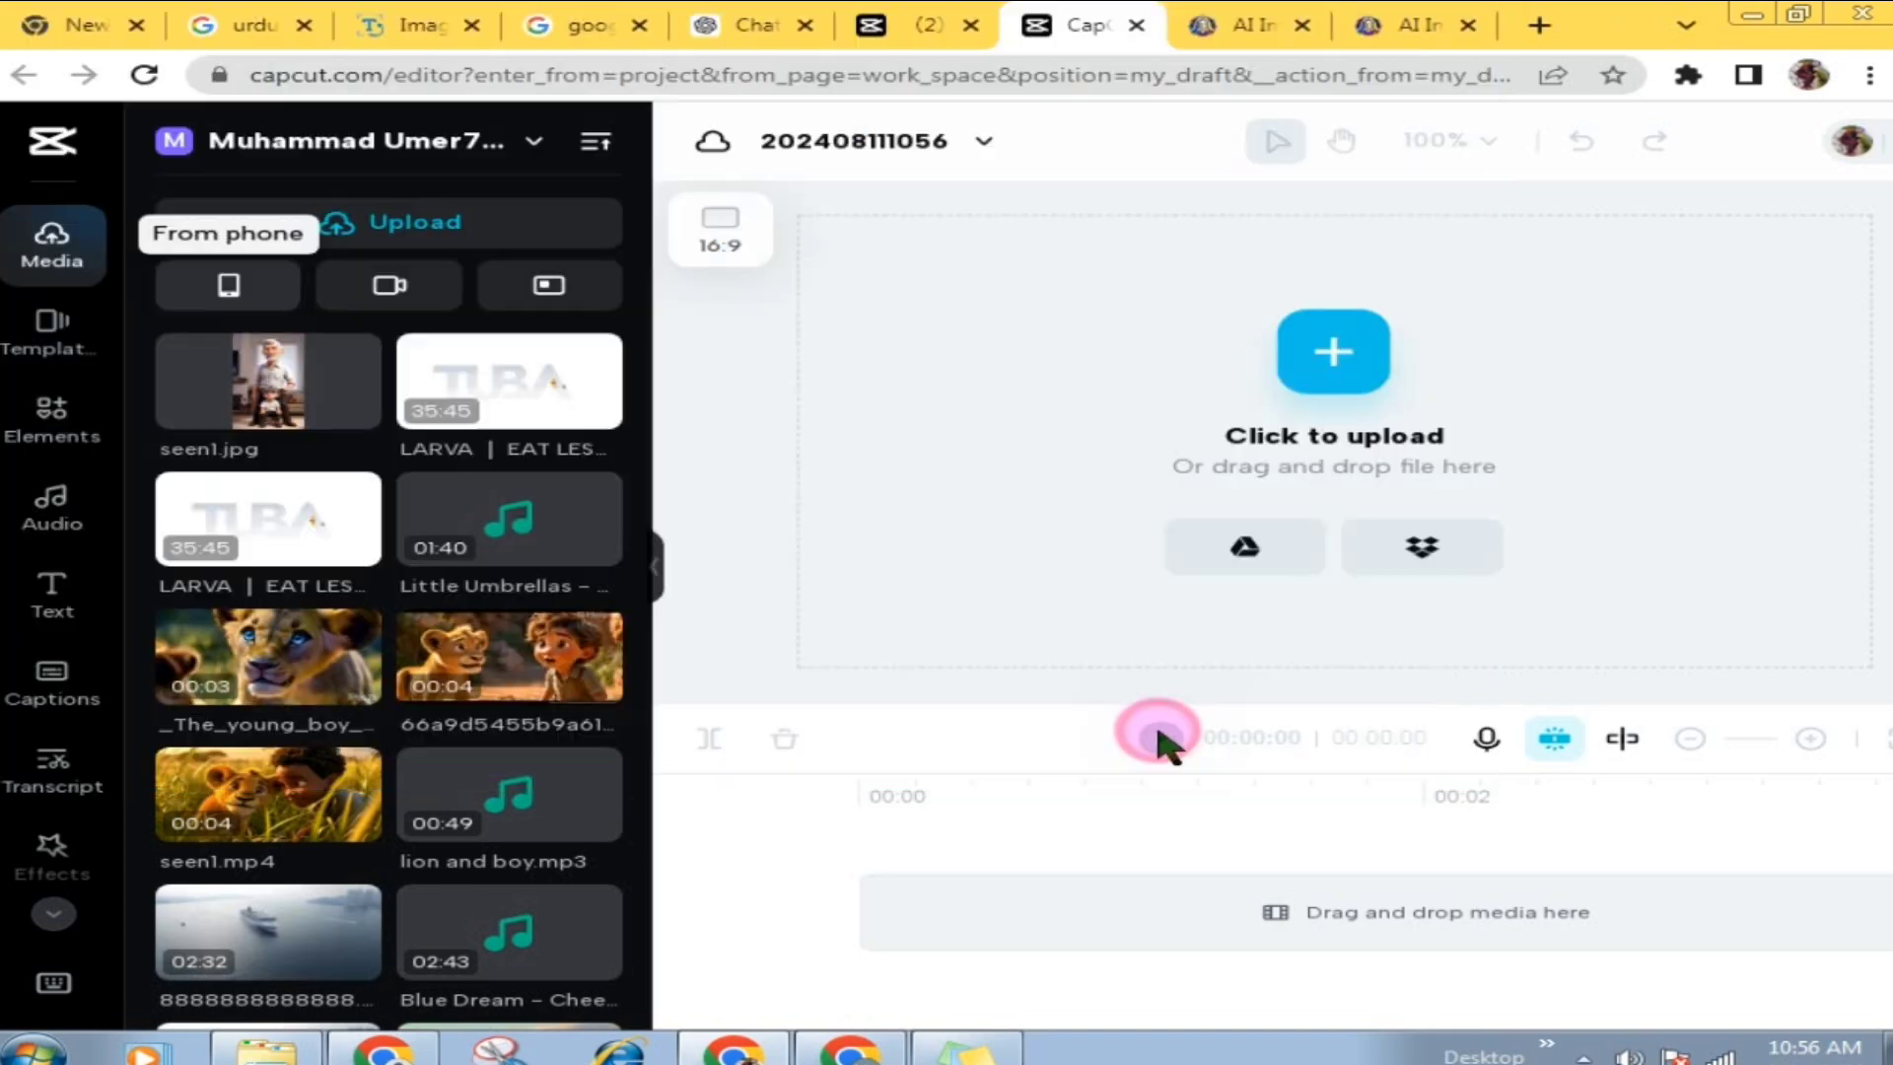
mouse_move(295, 221)
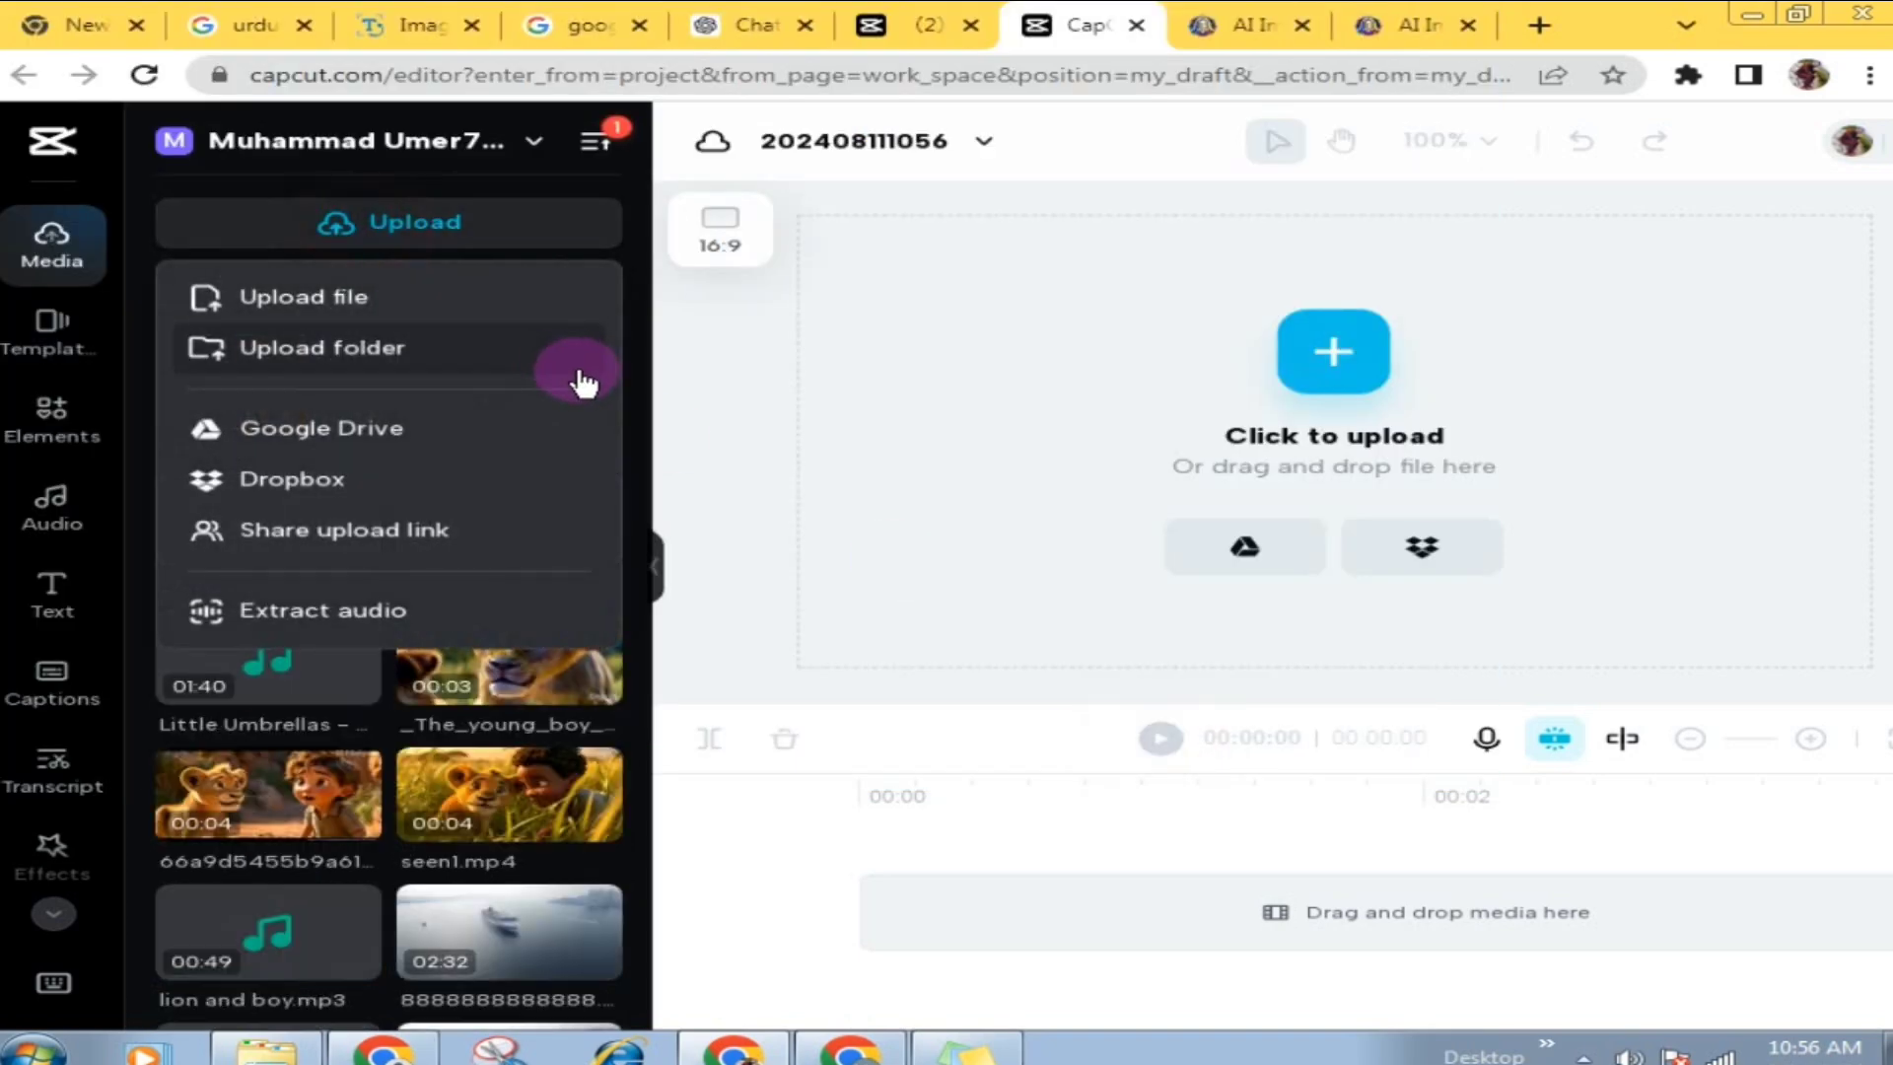
left_click(427, 299)
left_click(946, 329)
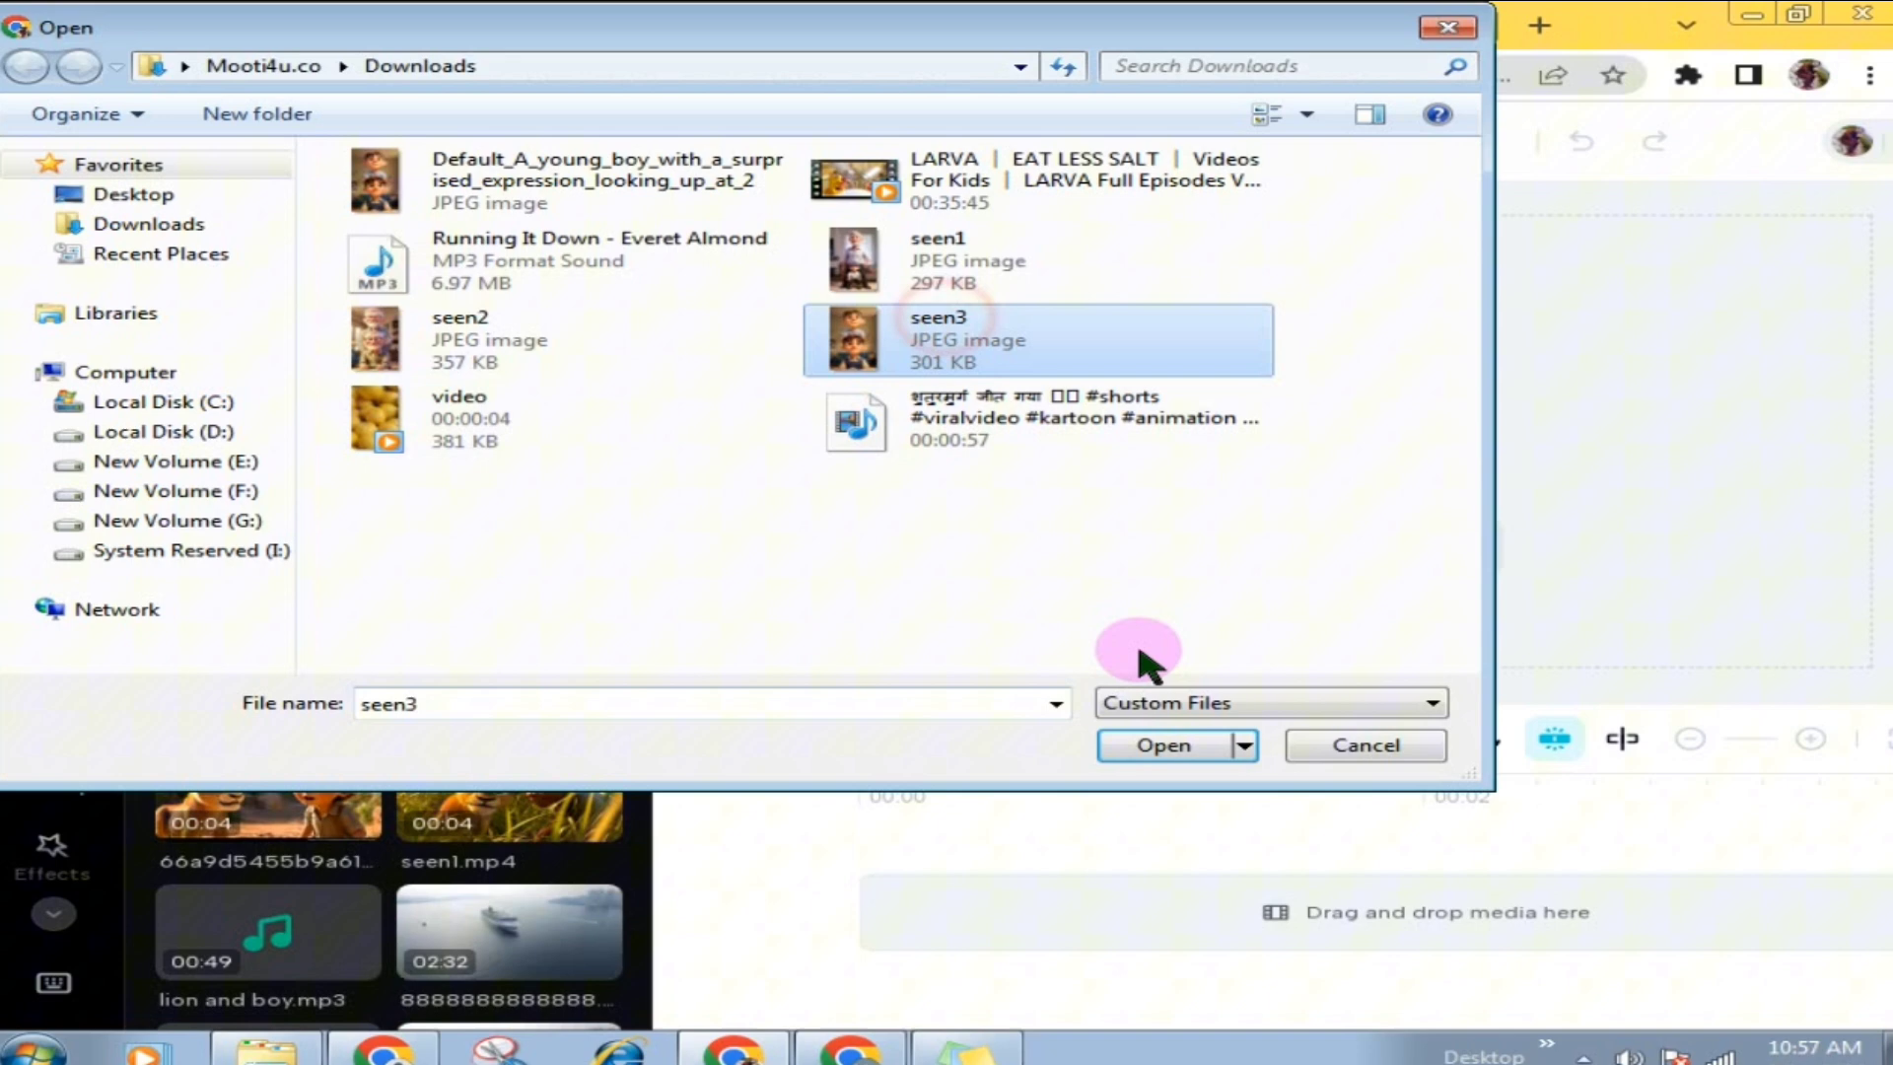
left_click(1163, 745)
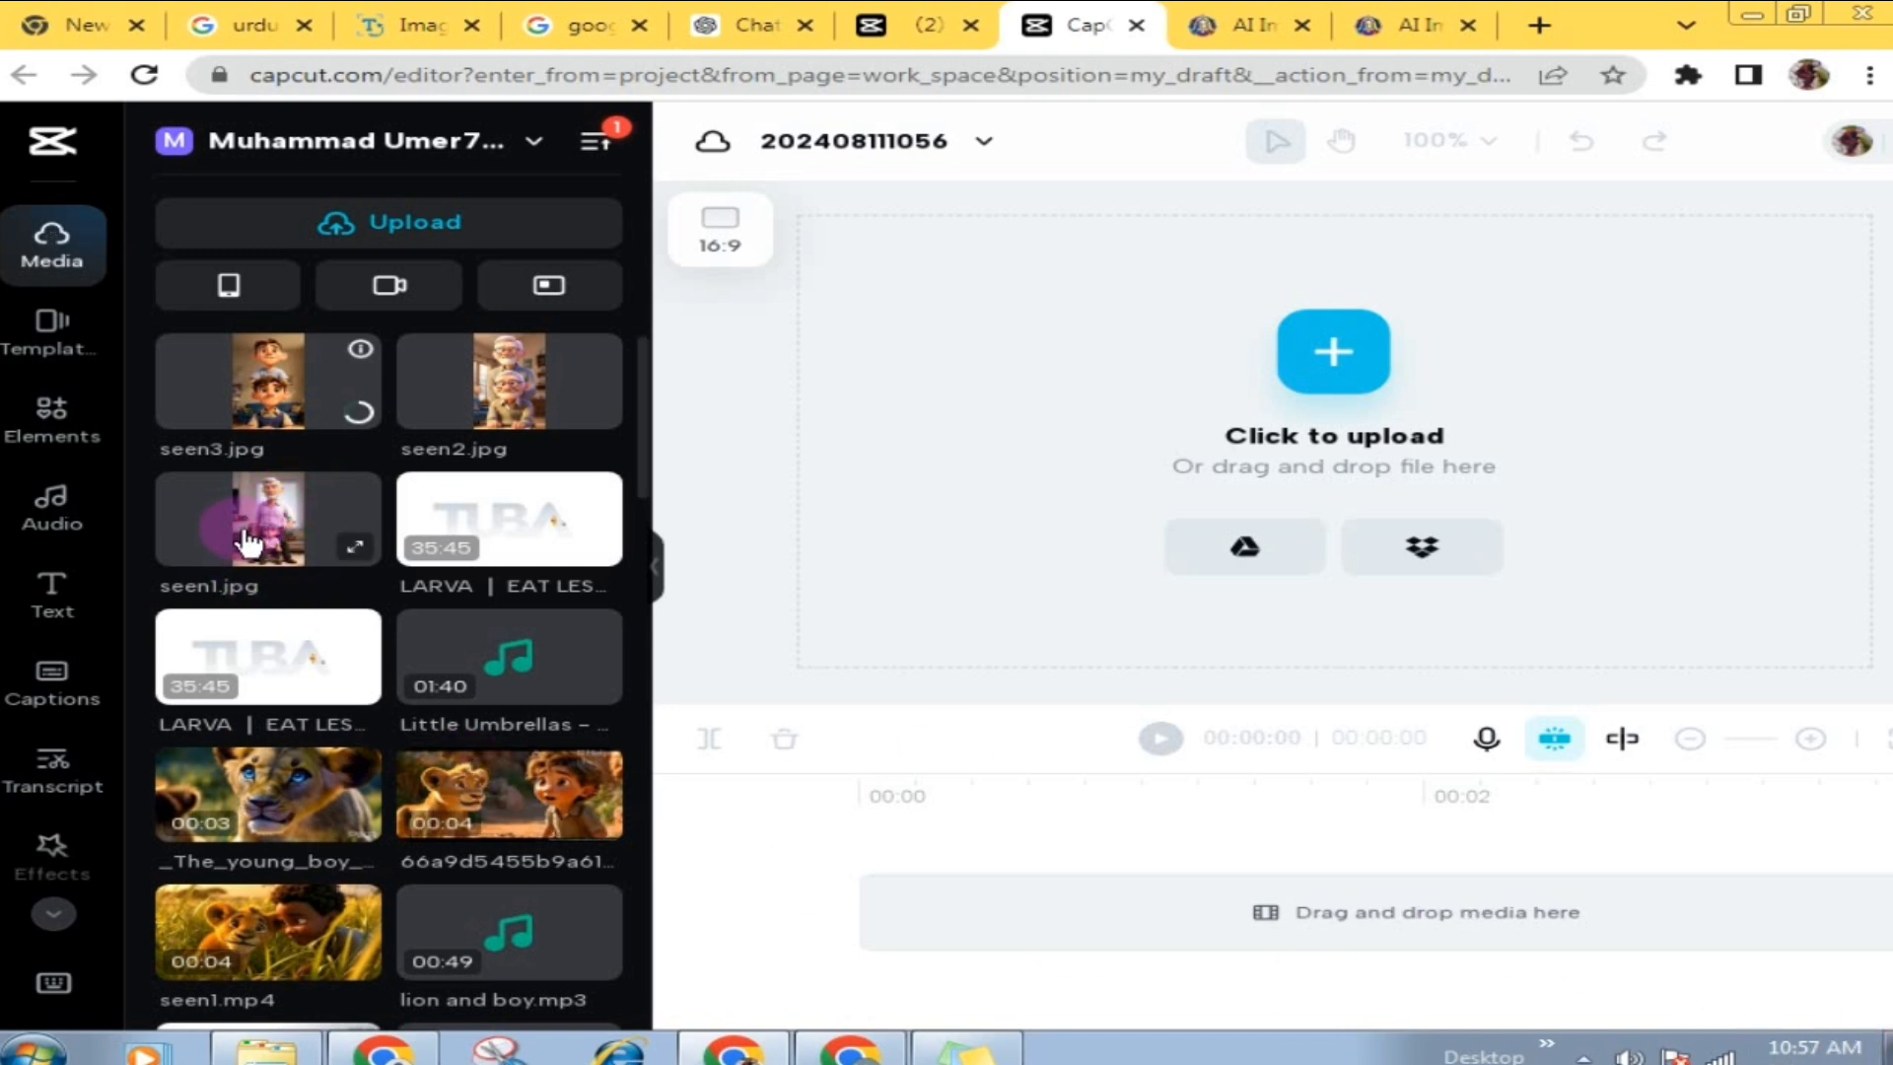
Step: Place seen1.jpg, seen3.jpg and seen2.jpg in that order on the timeline and return the playhead to the start
left_click_drag(284, 520, 858, 922)
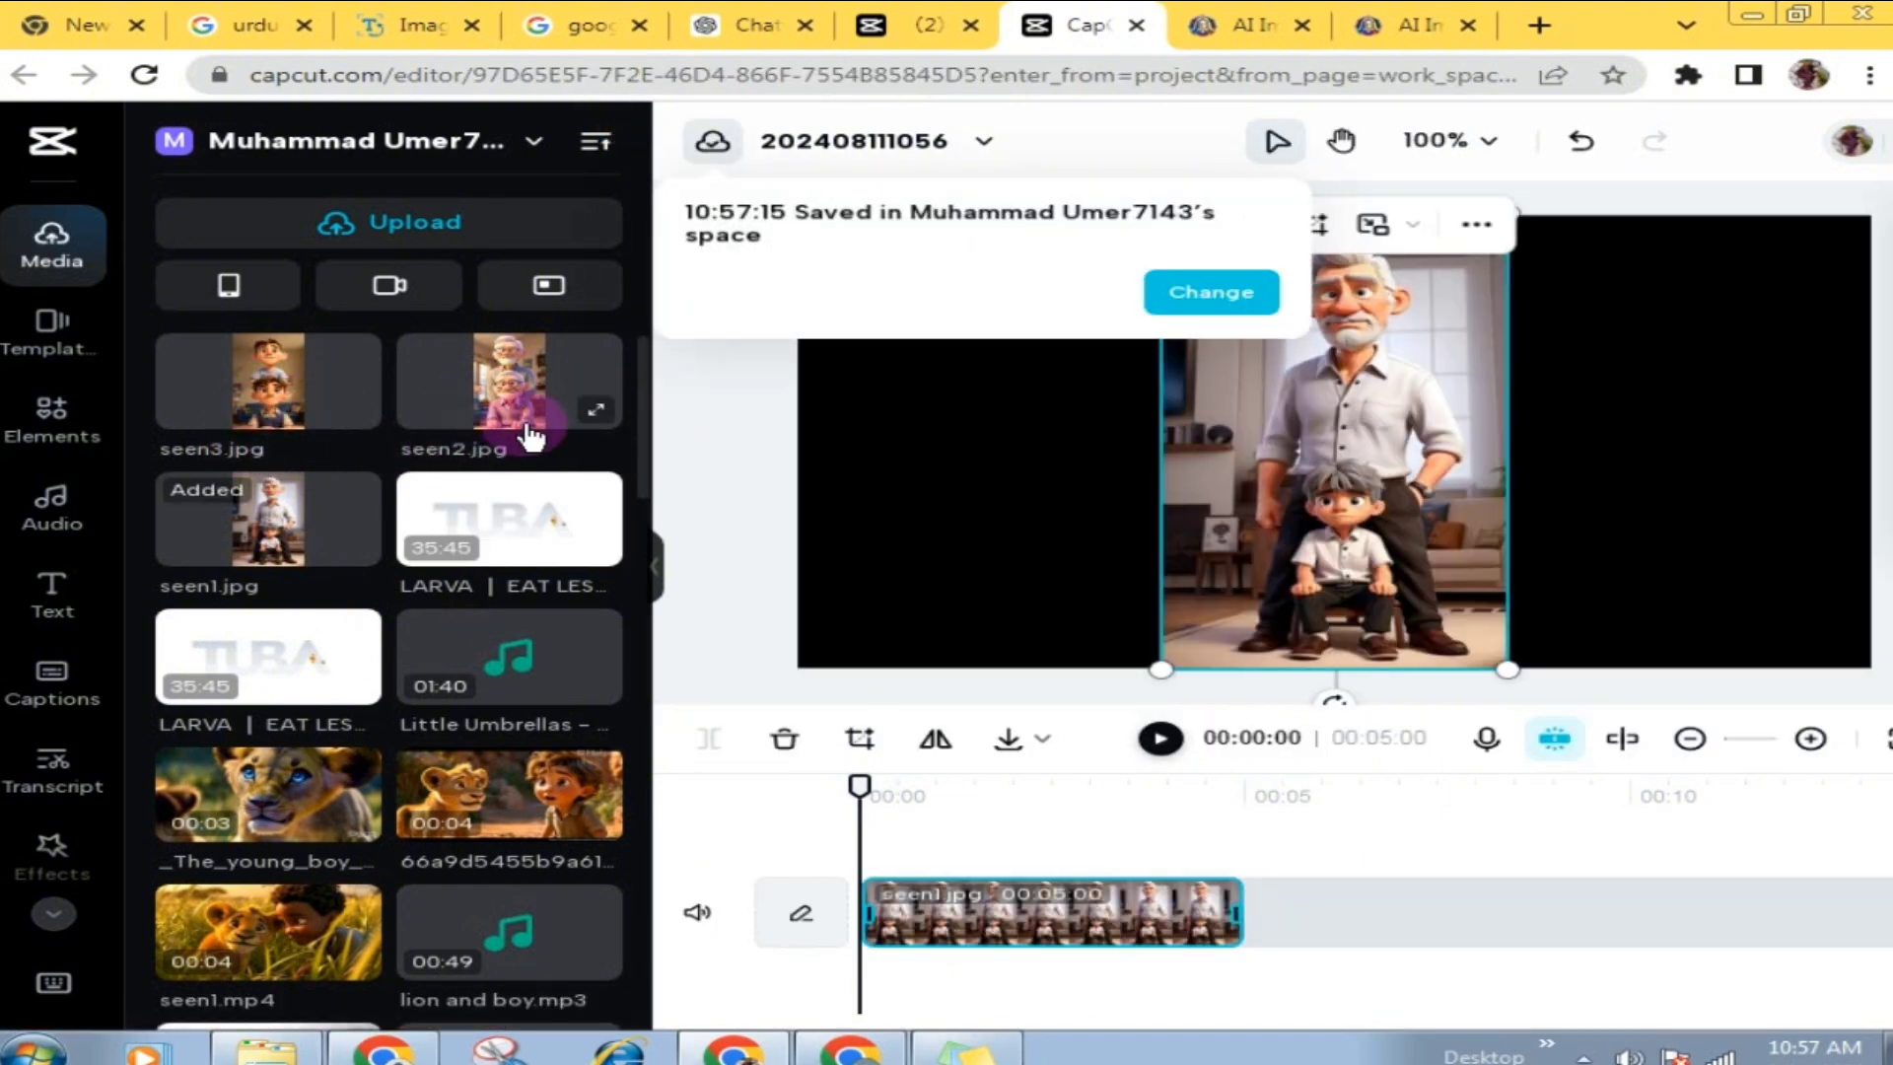
left_click(251, 15)
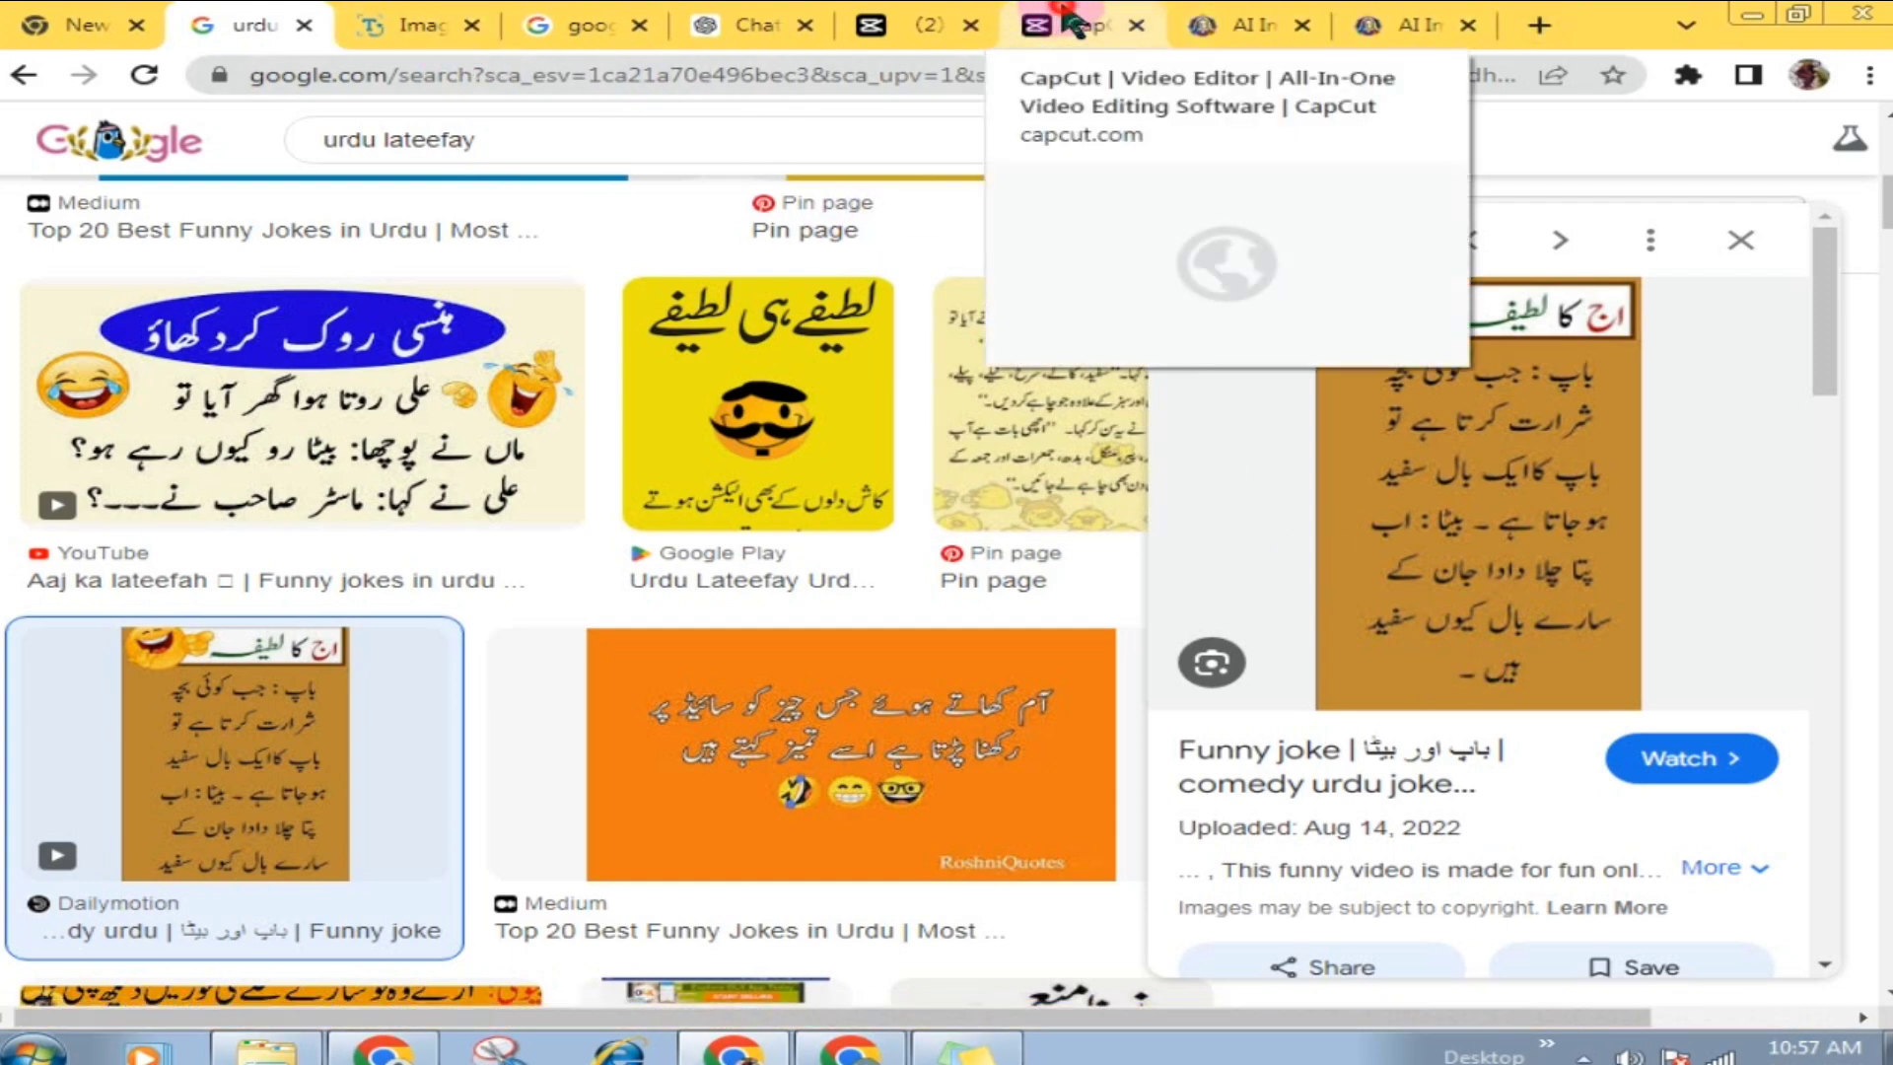
left_click(1021, 27)
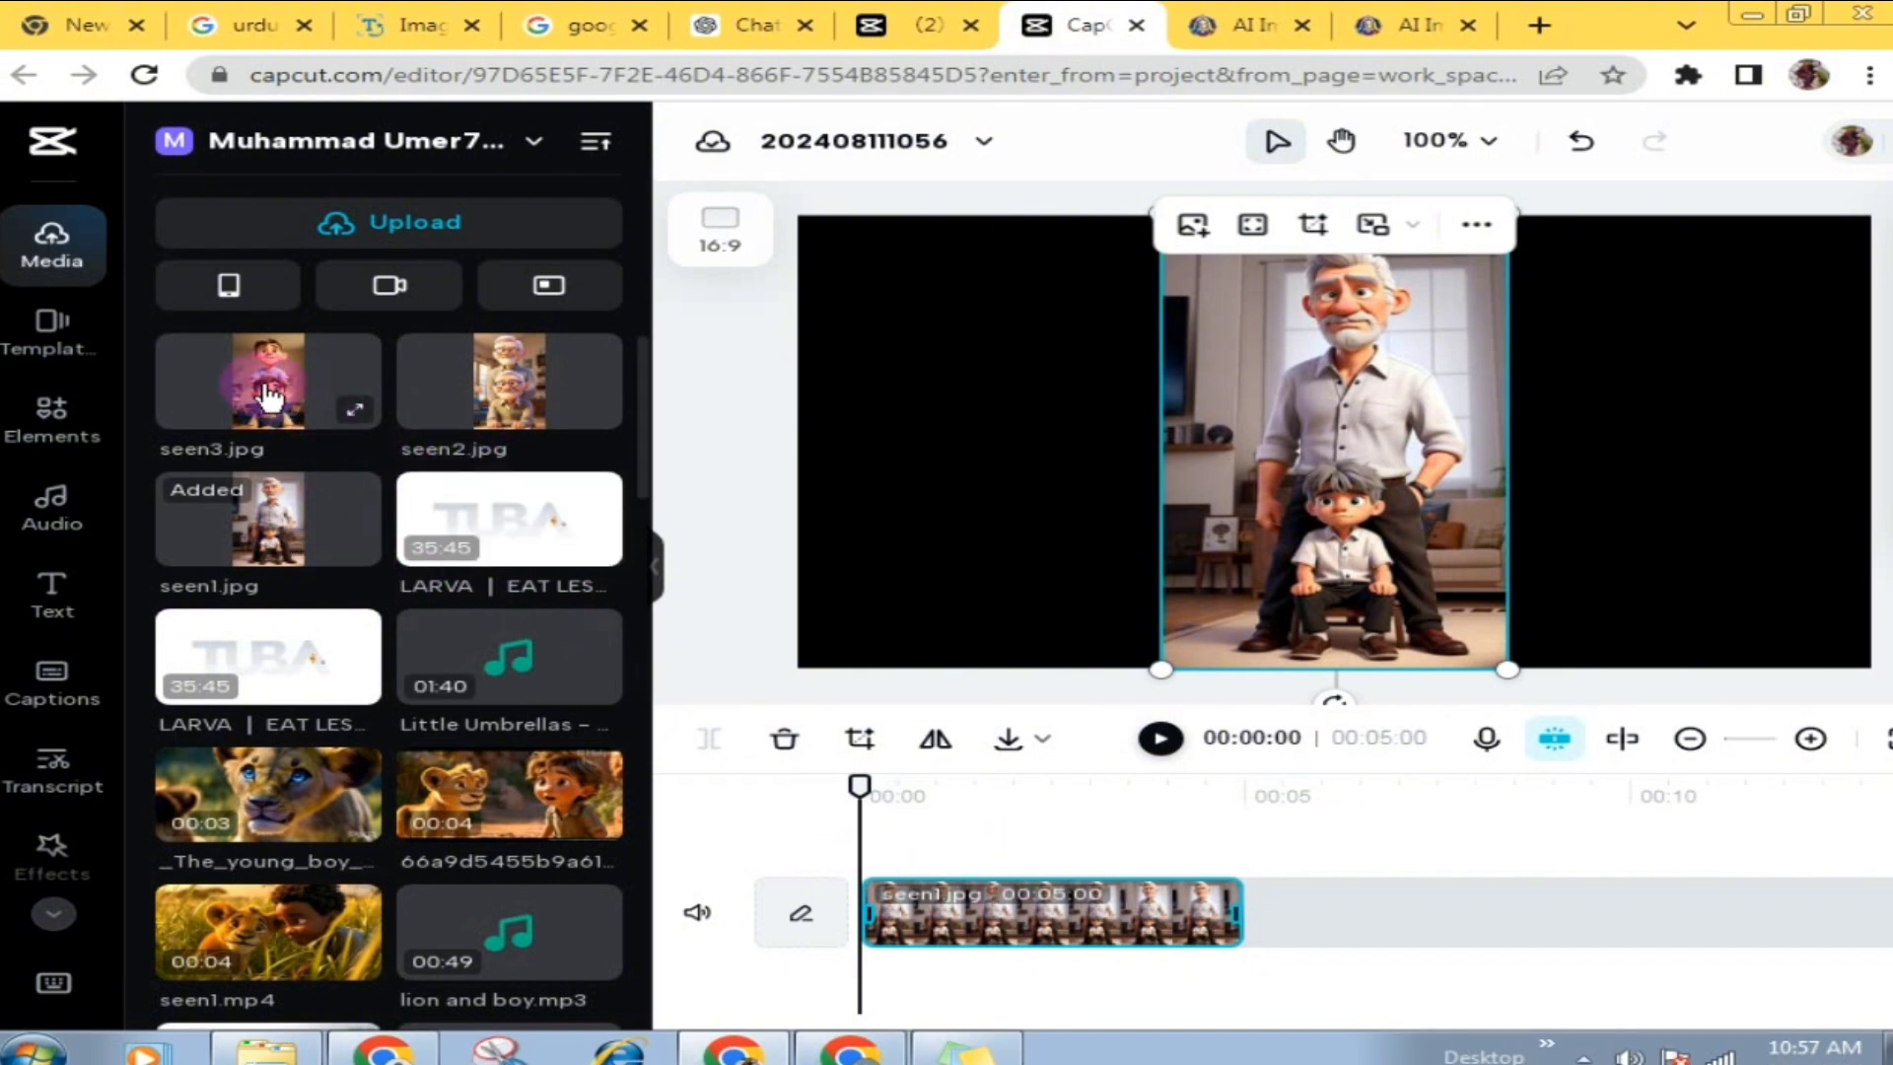
left_click_drag(268, 386, 1336, 937)
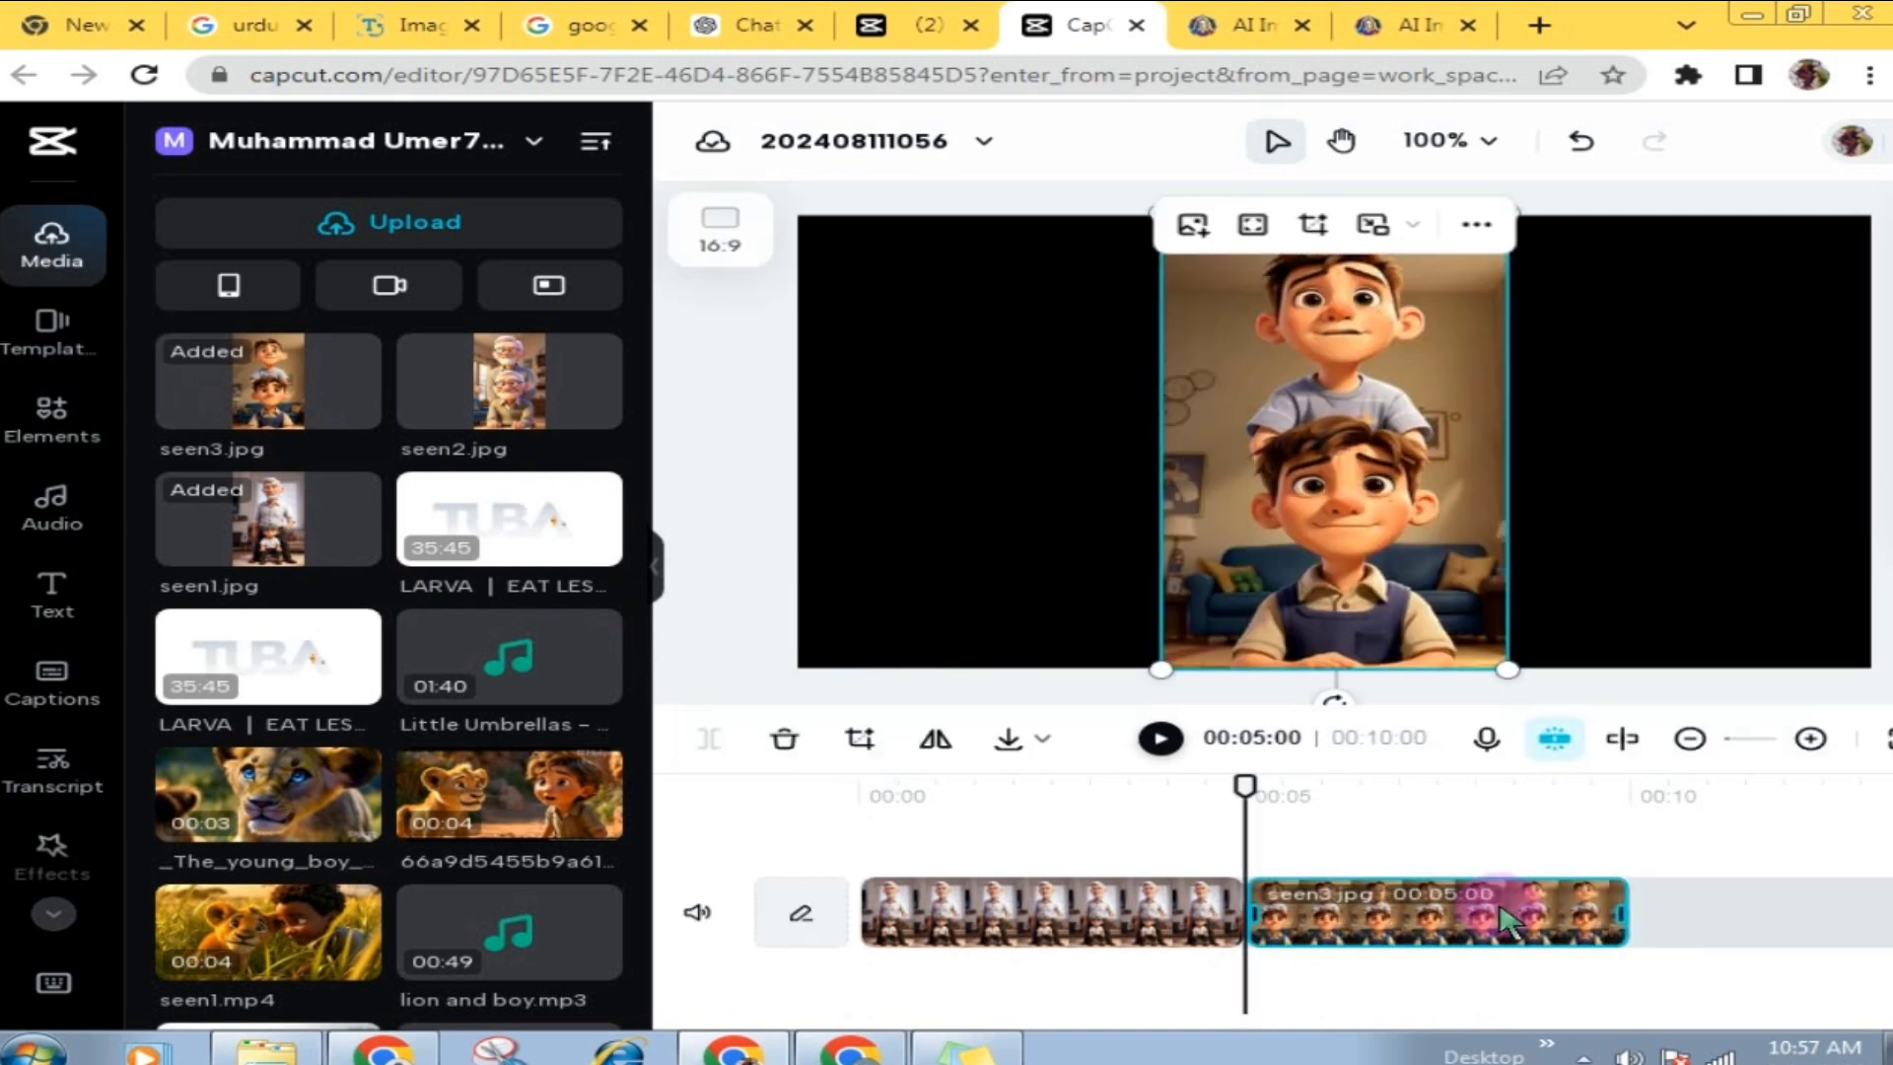
left_click_drag(460, 410, 1701, 936)
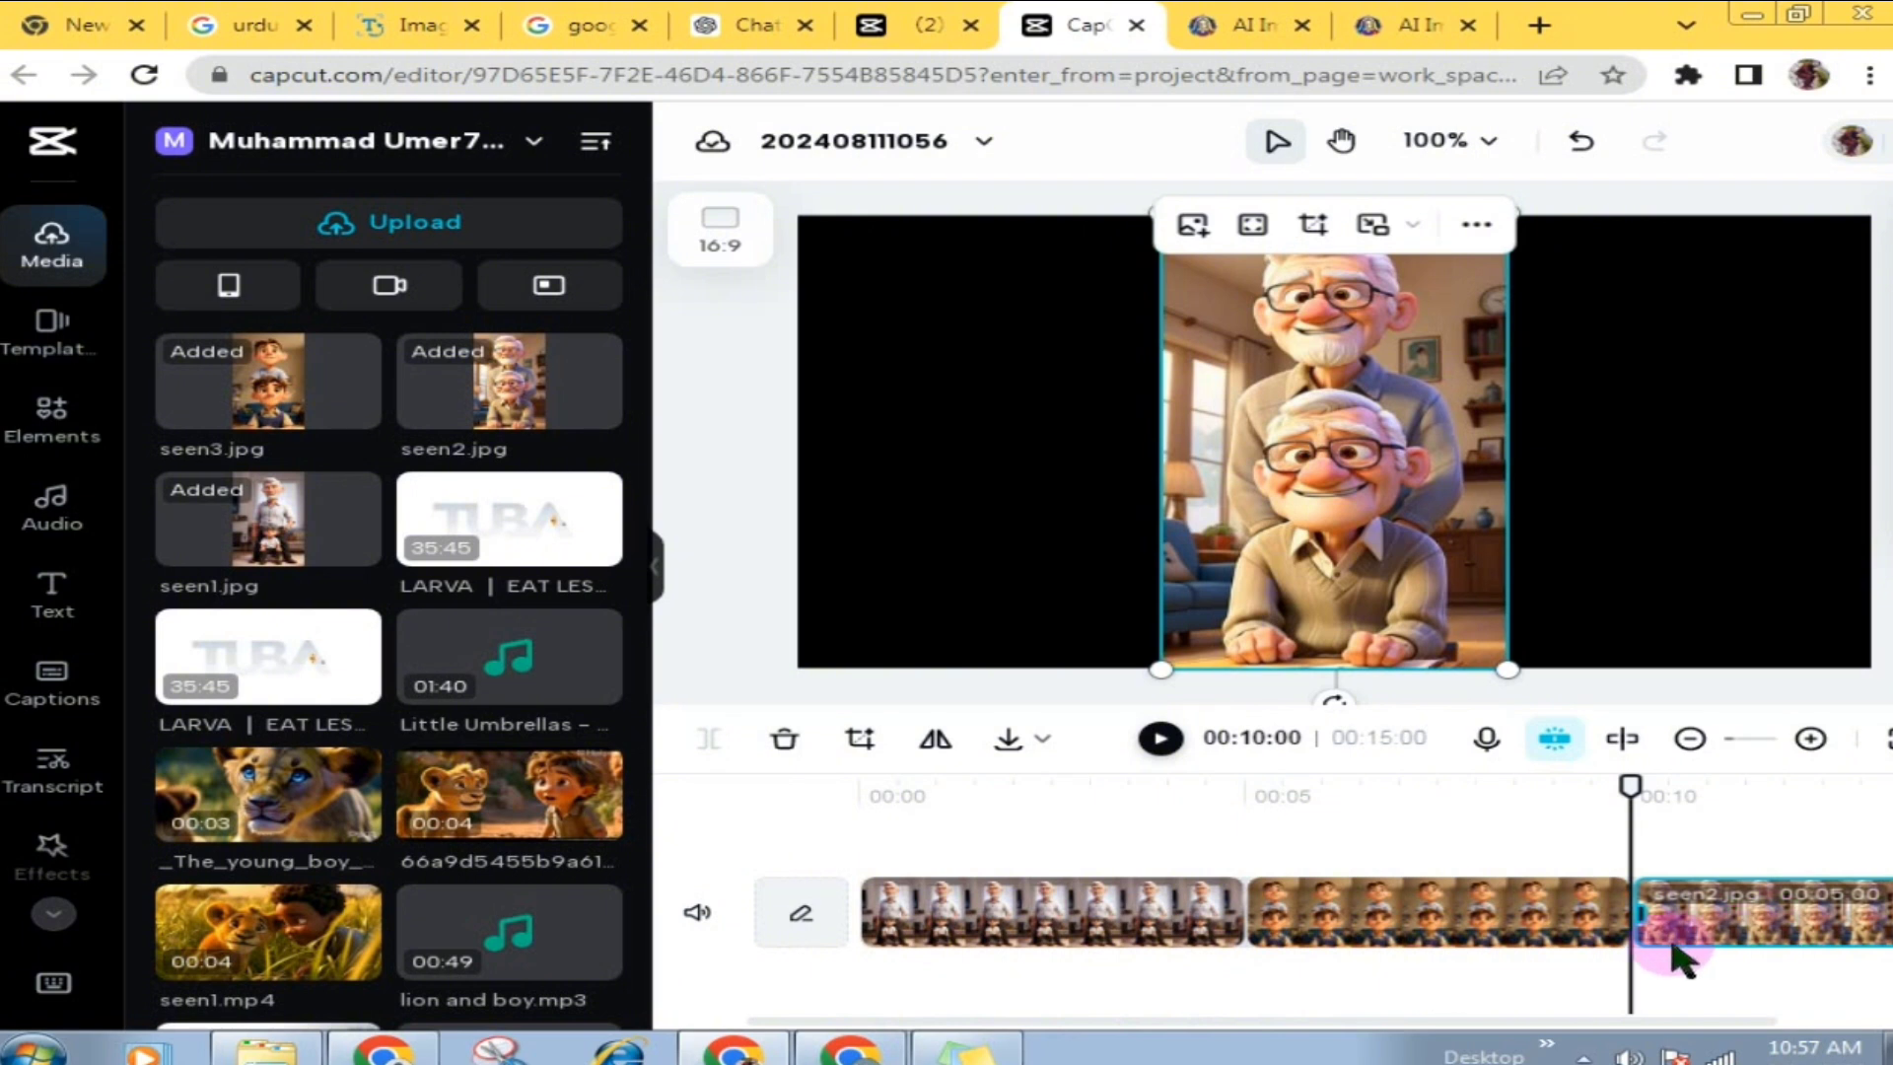
left_click(1100, 1024)
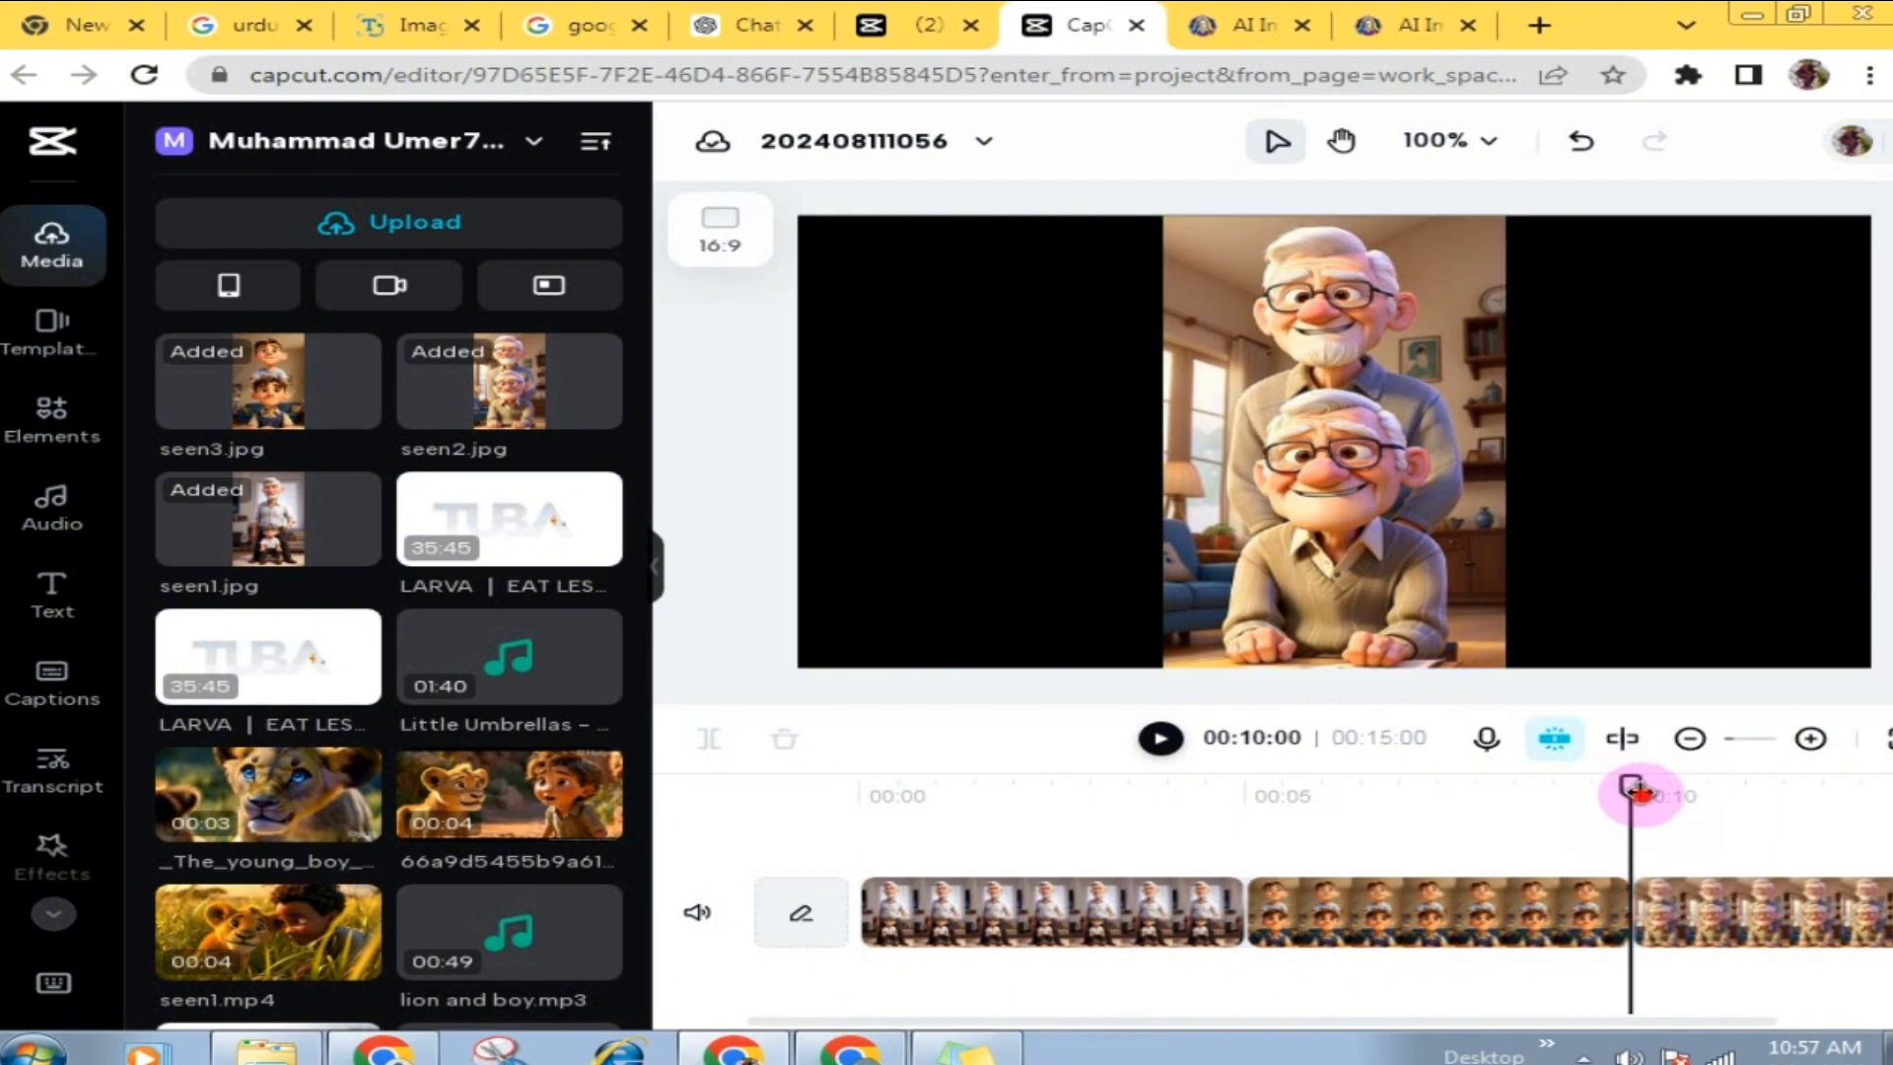
left_click_drag(1631, 787, 772, 810)
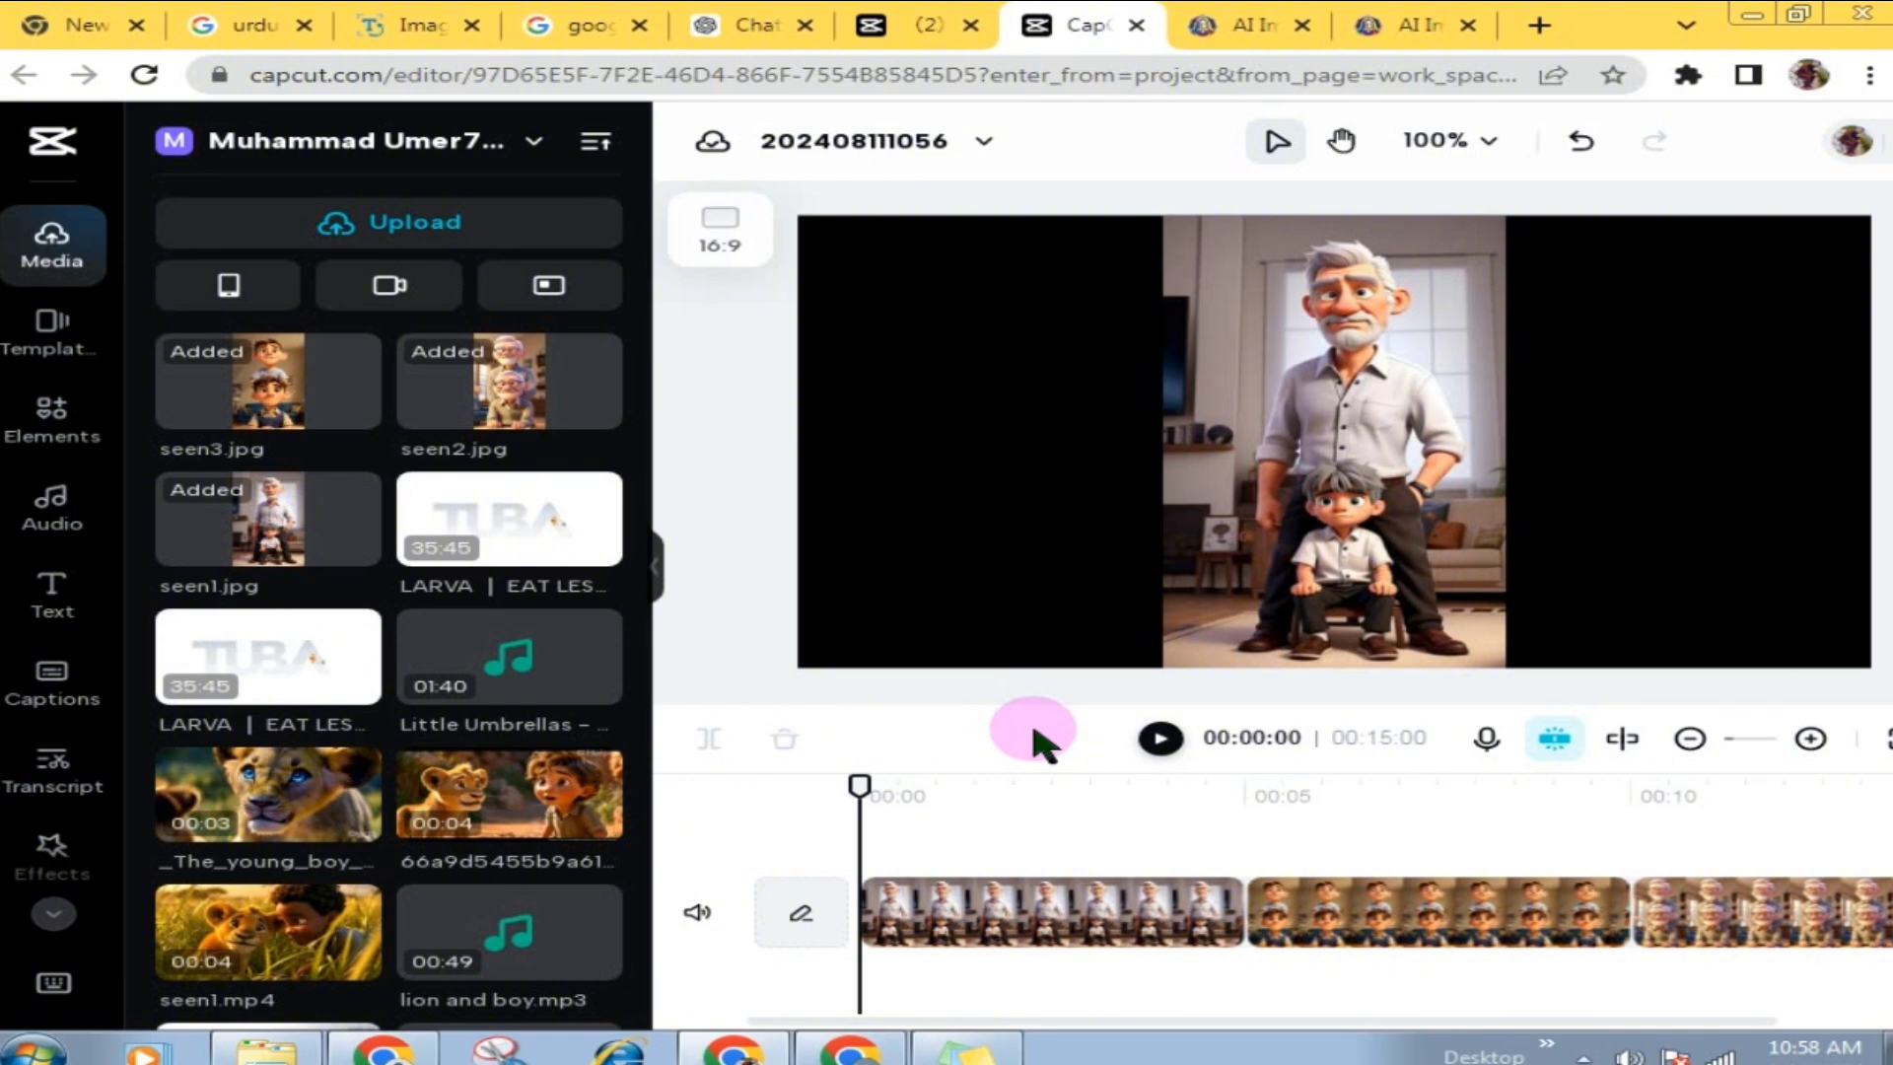
Step: Review the Urdu father-and-son joke in the Google image results and check it against the timeline clips in CapCut
left_click(212, 18)
left_click(1089, 27)
left_click(274, 18)
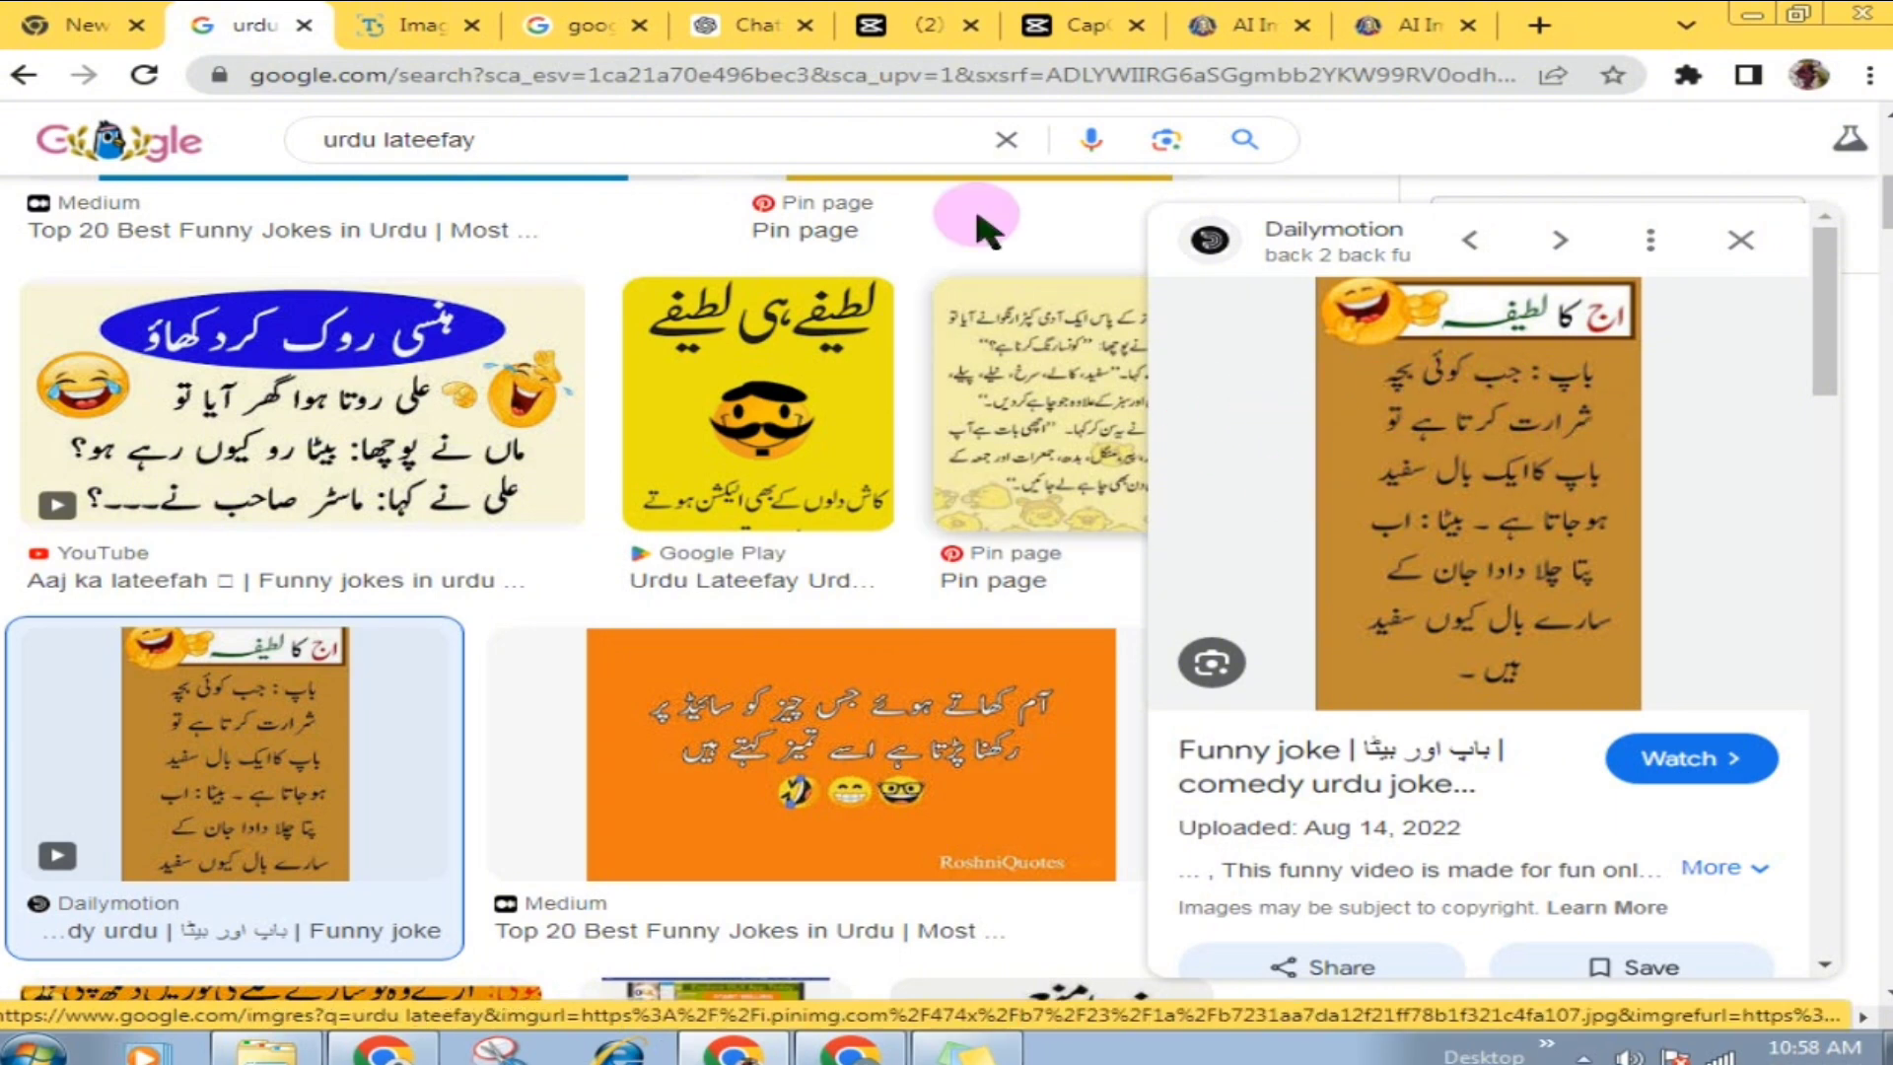
left_click(1086, 25)
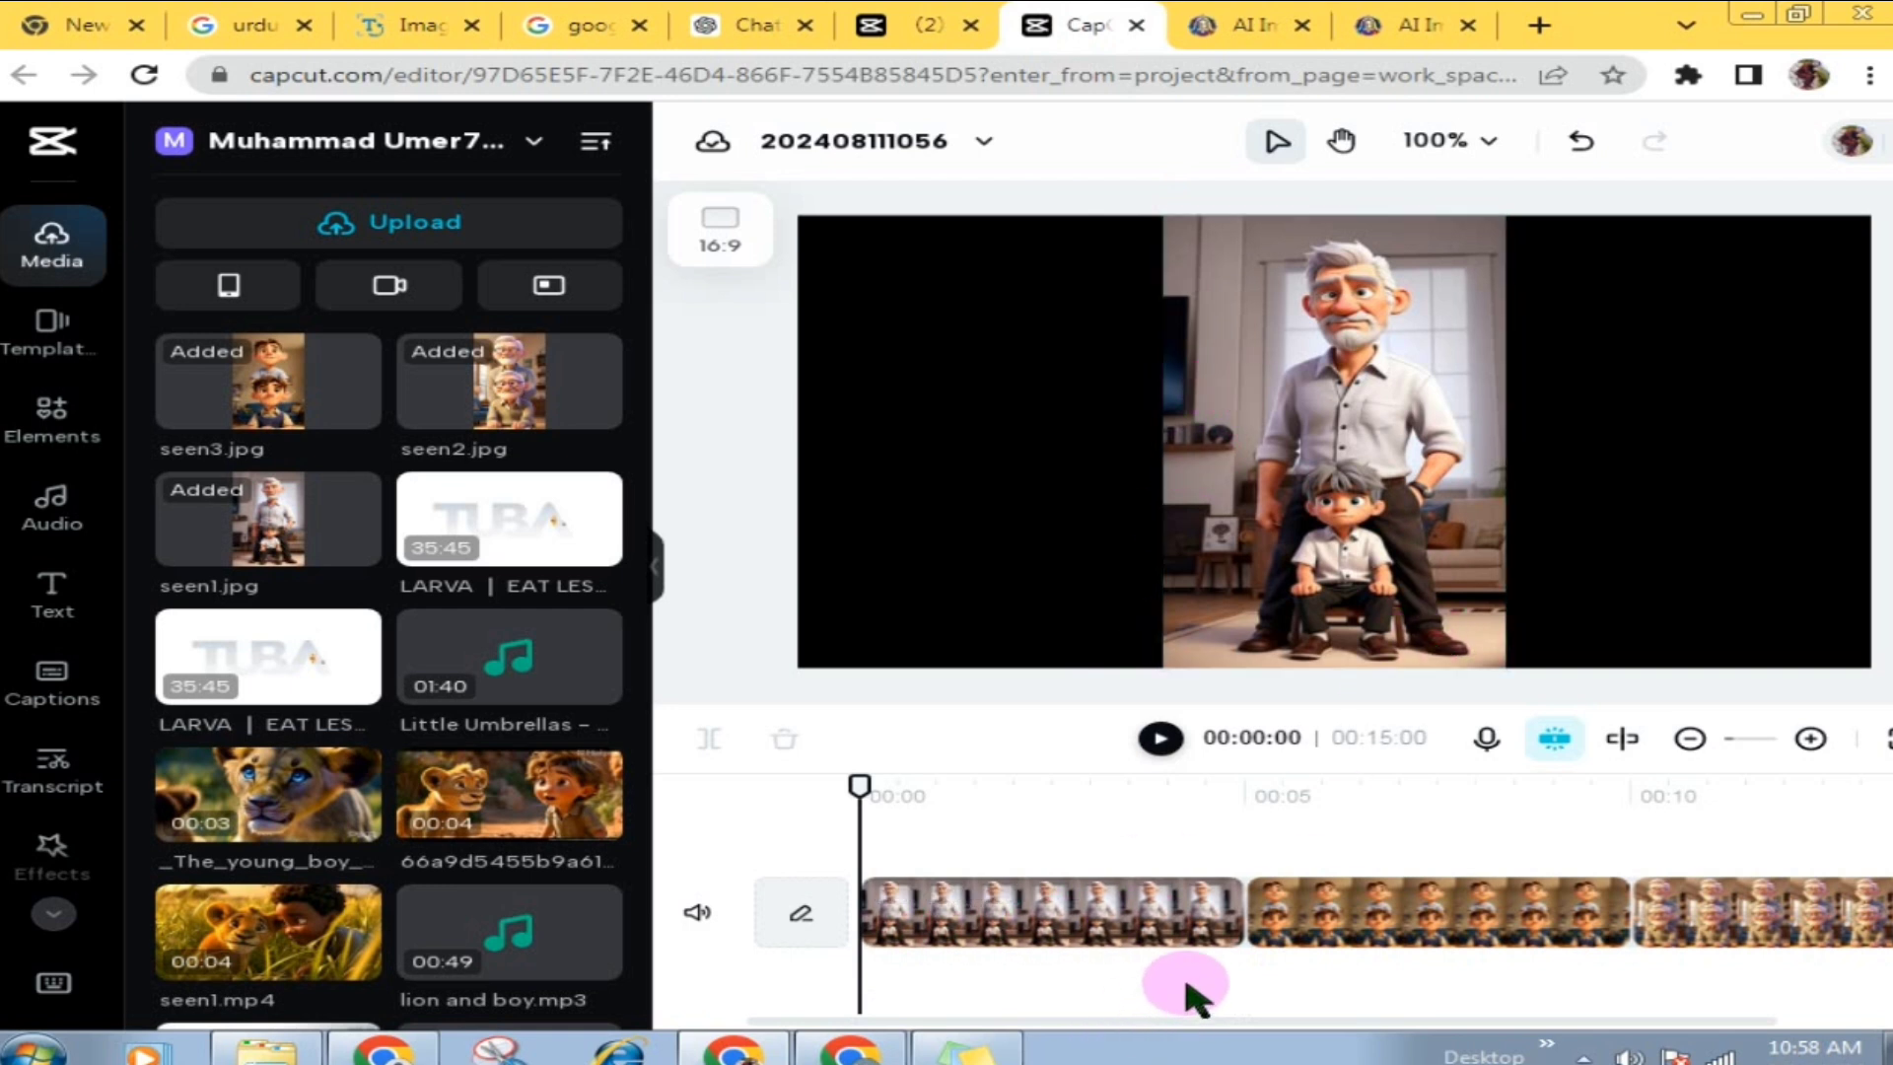
left_click(1230, 961)
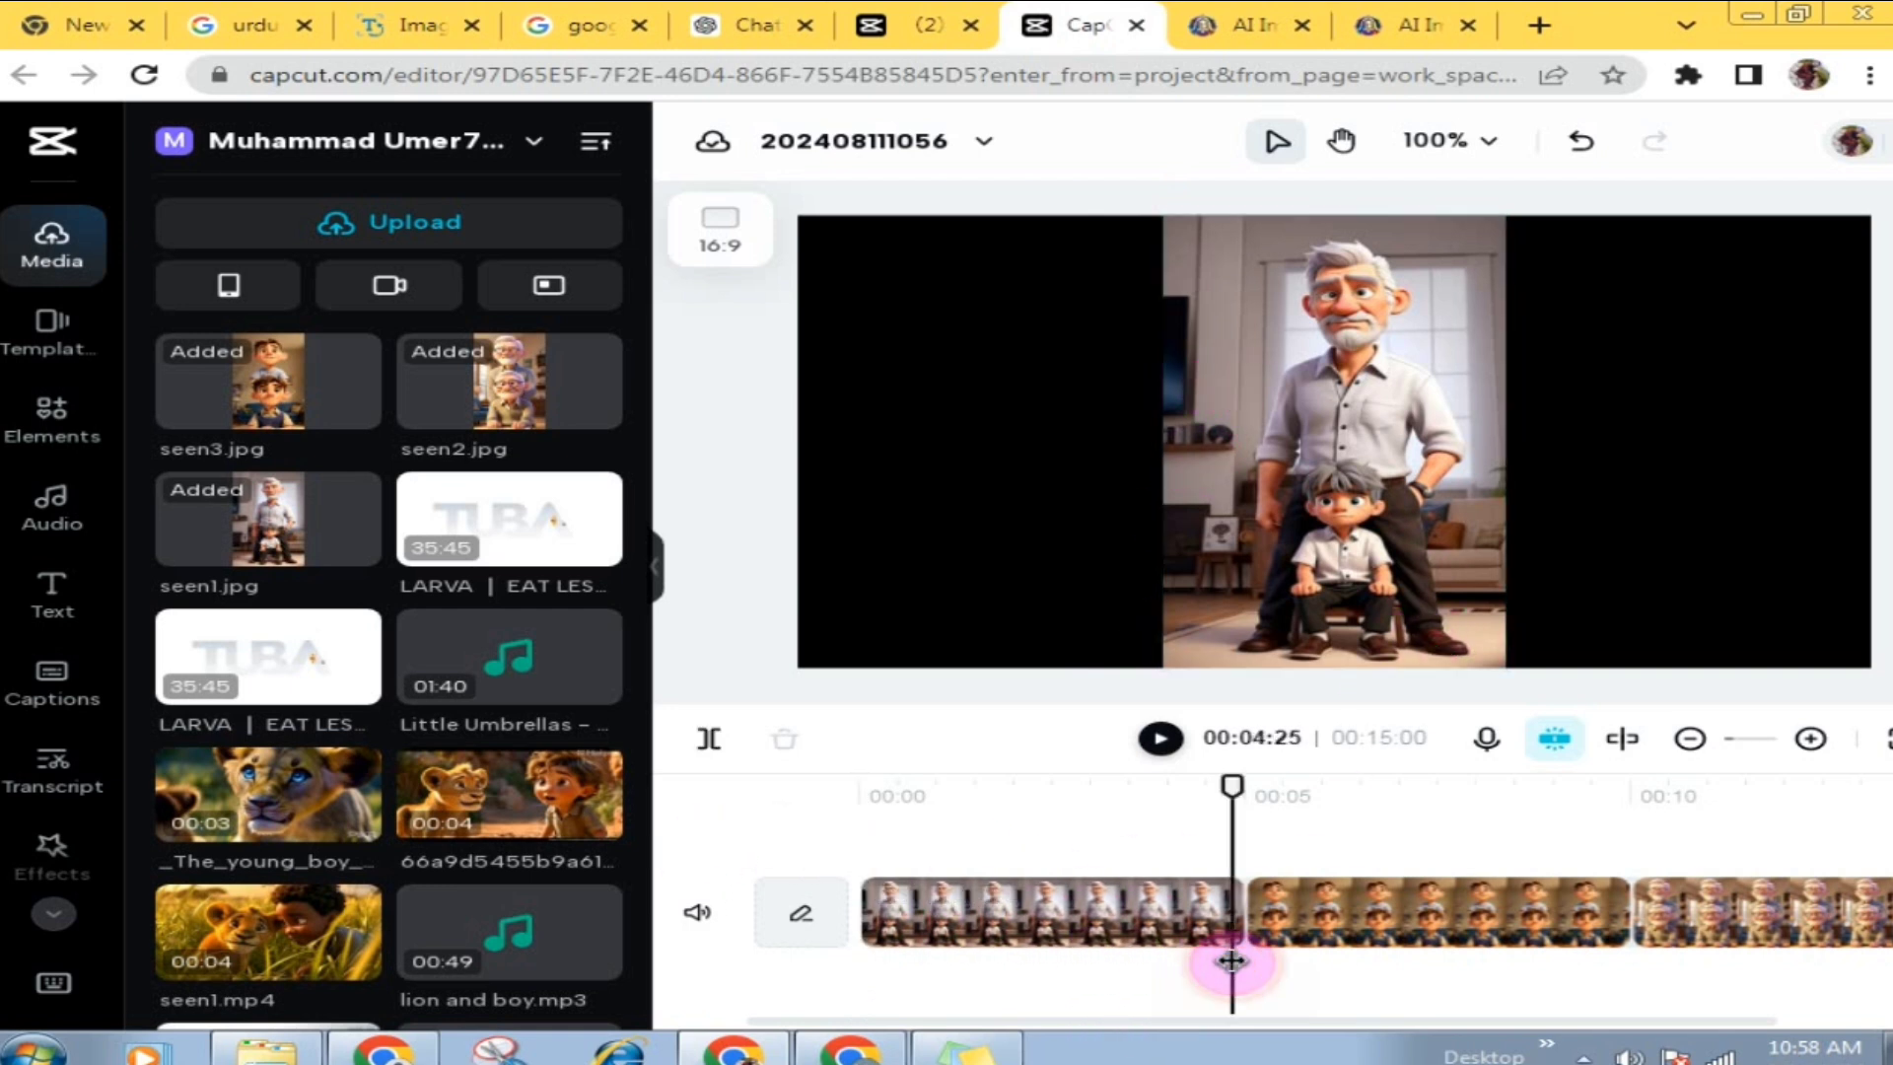
left_click_drag(1231, 789, 818, 818)
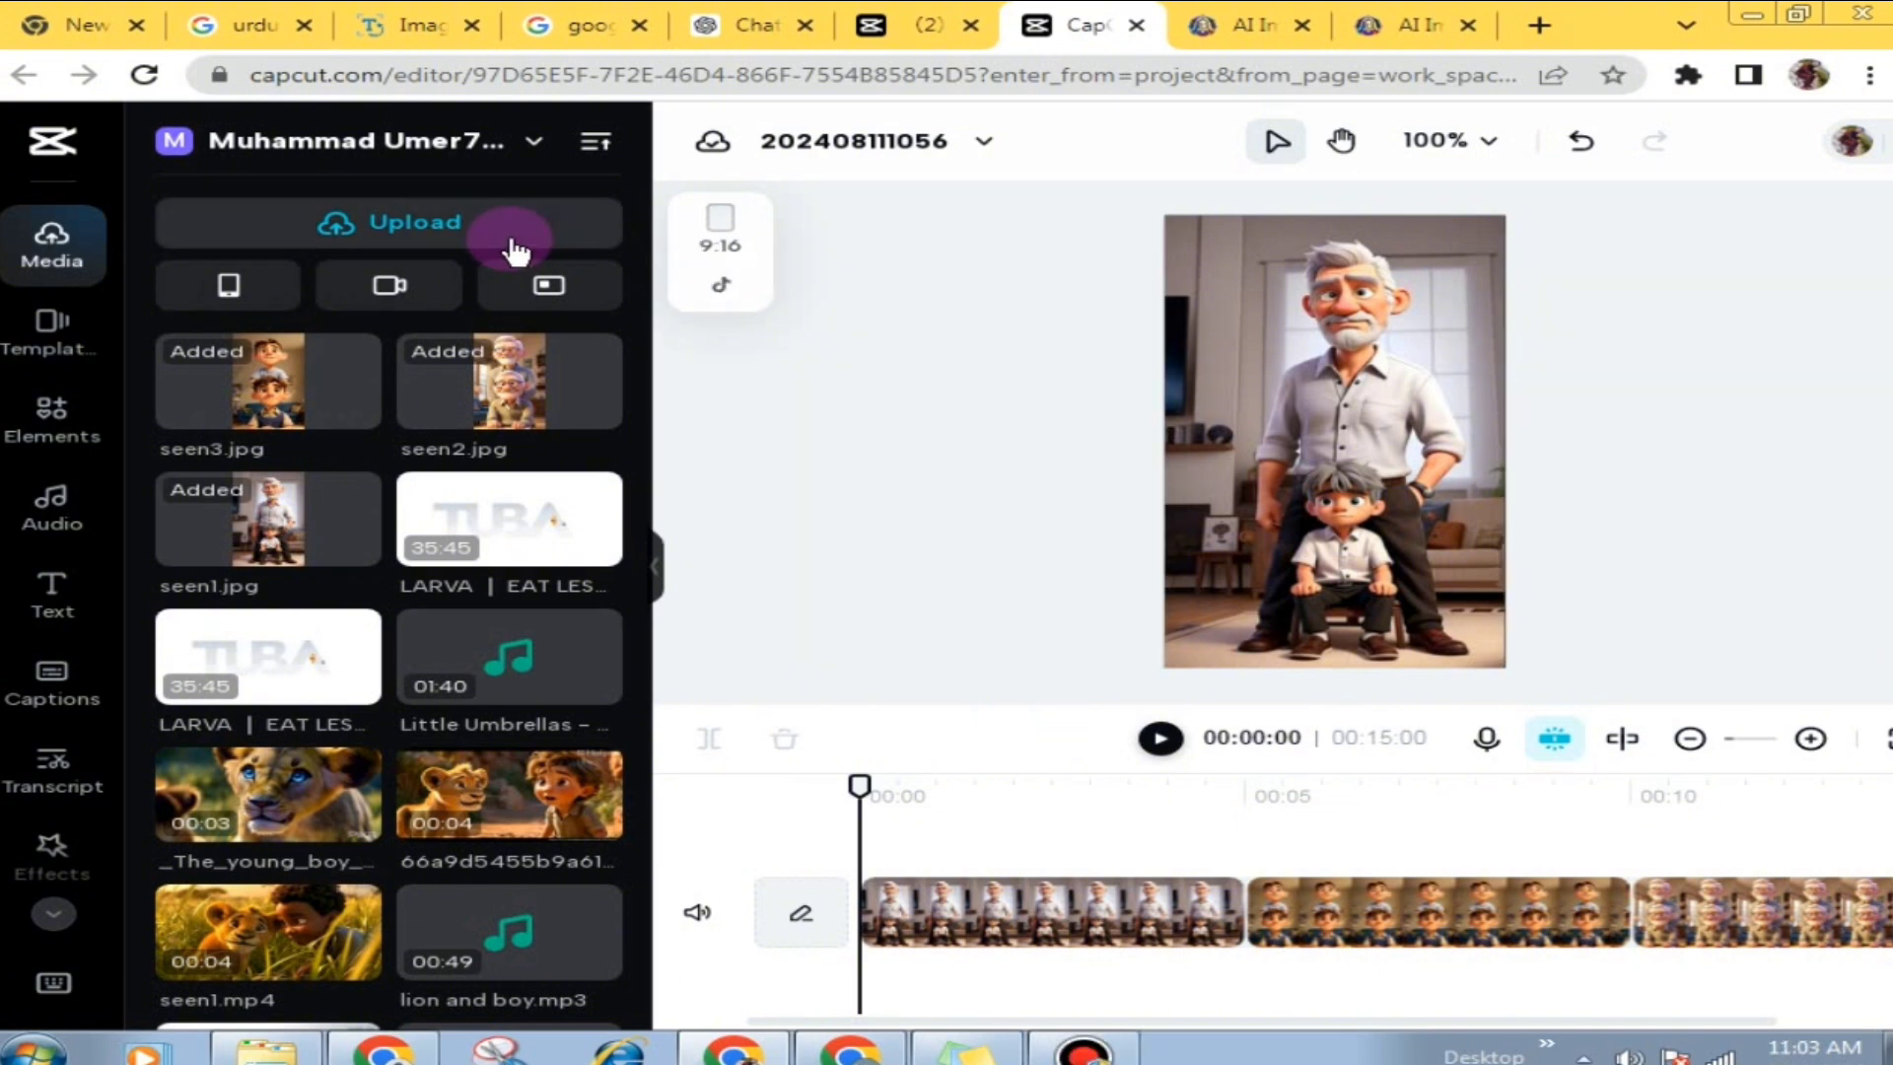
Step: Upload the MP3 file "Running It Down - Everet Almond" from the Downloads folder to the project media
mouse_move(512, 246)
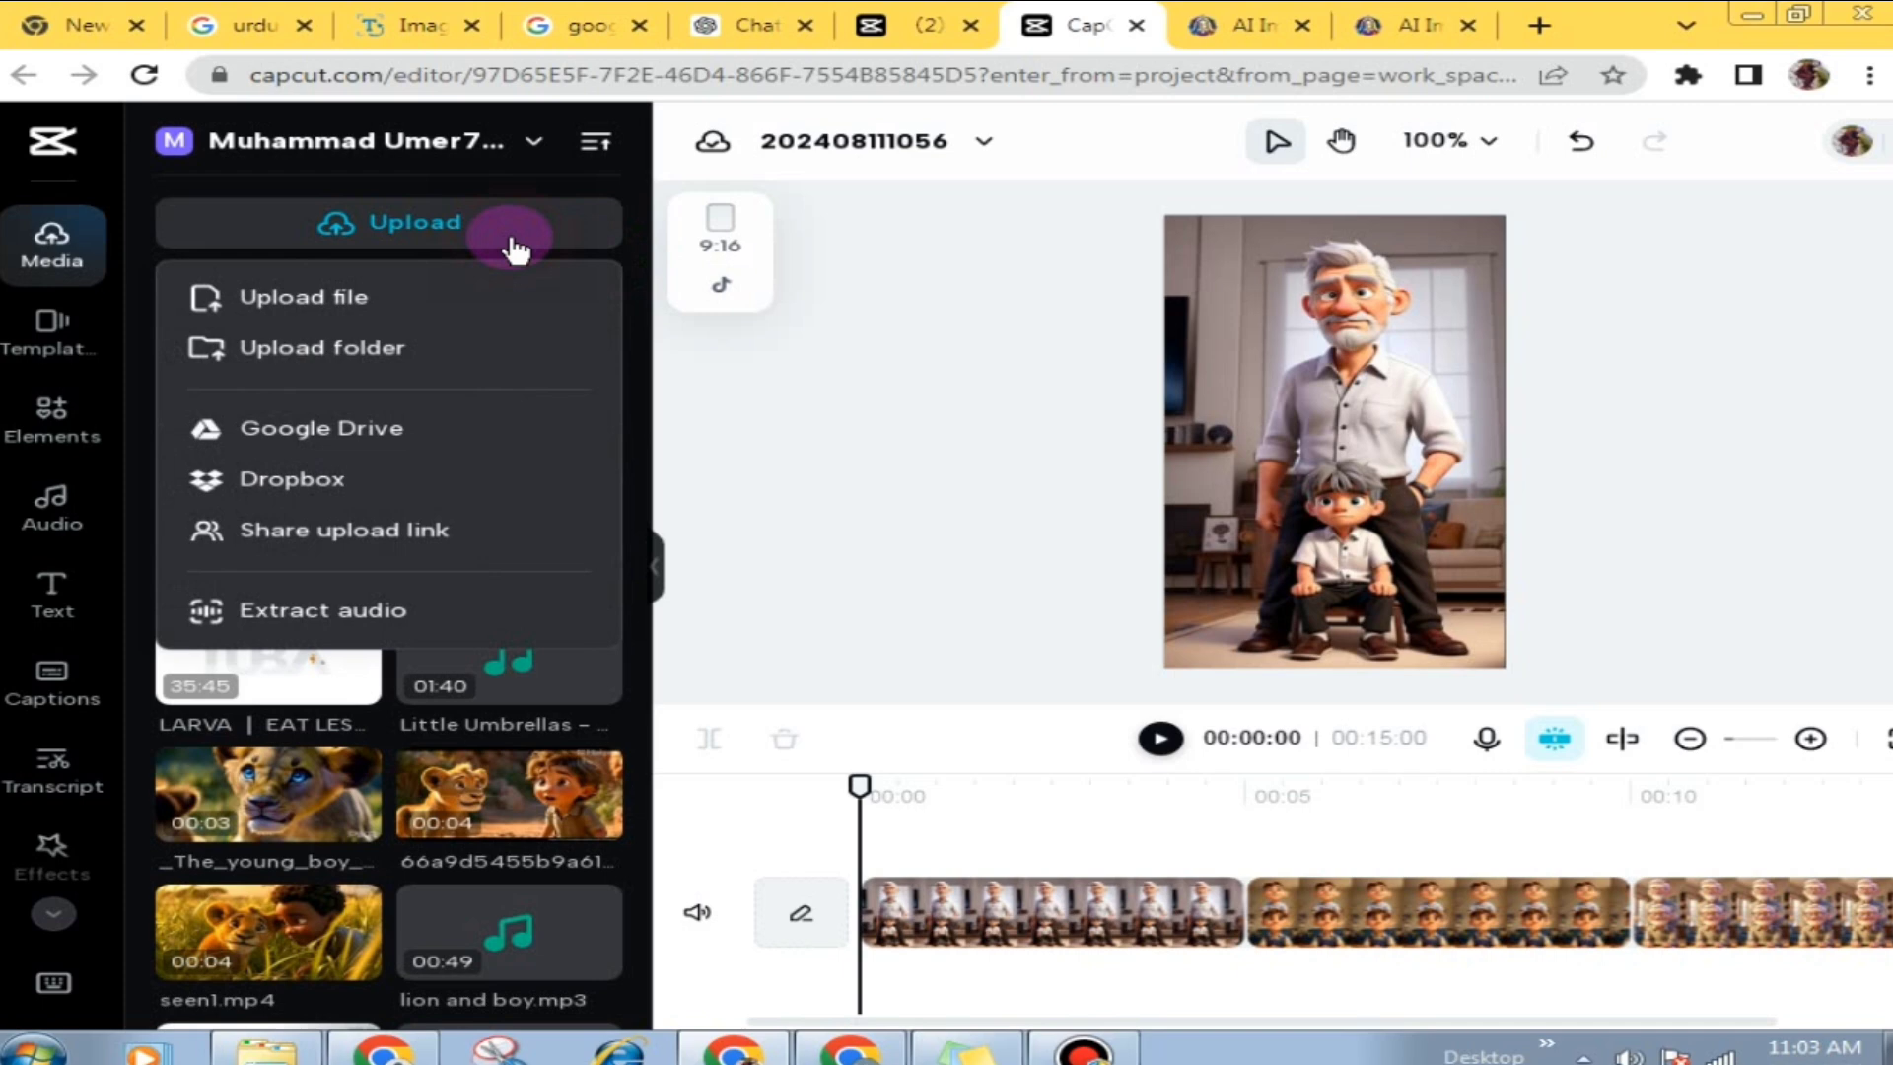
left_click(340, 298)
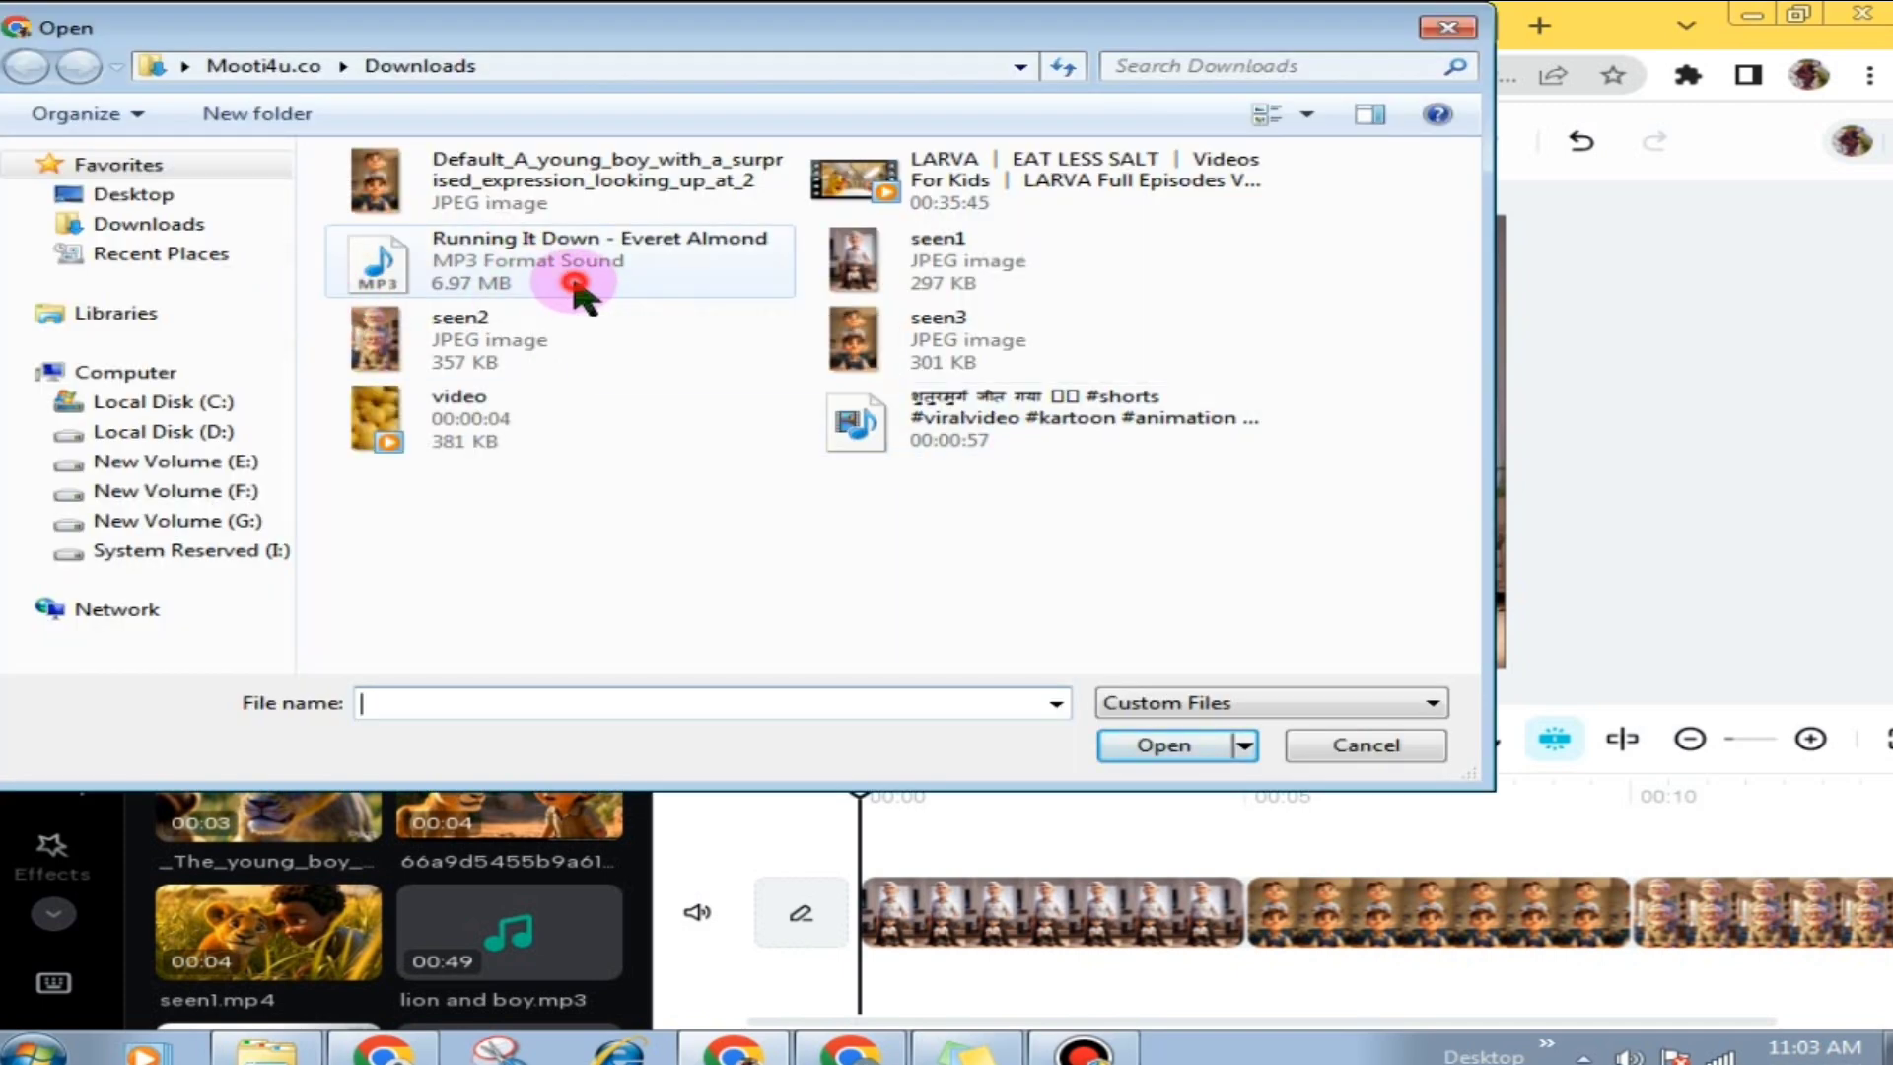
left_click_drag(571, 222, 1016, 681)
left_click(1016, 552)
left_click(540, 288)
left_click(1216, 751)
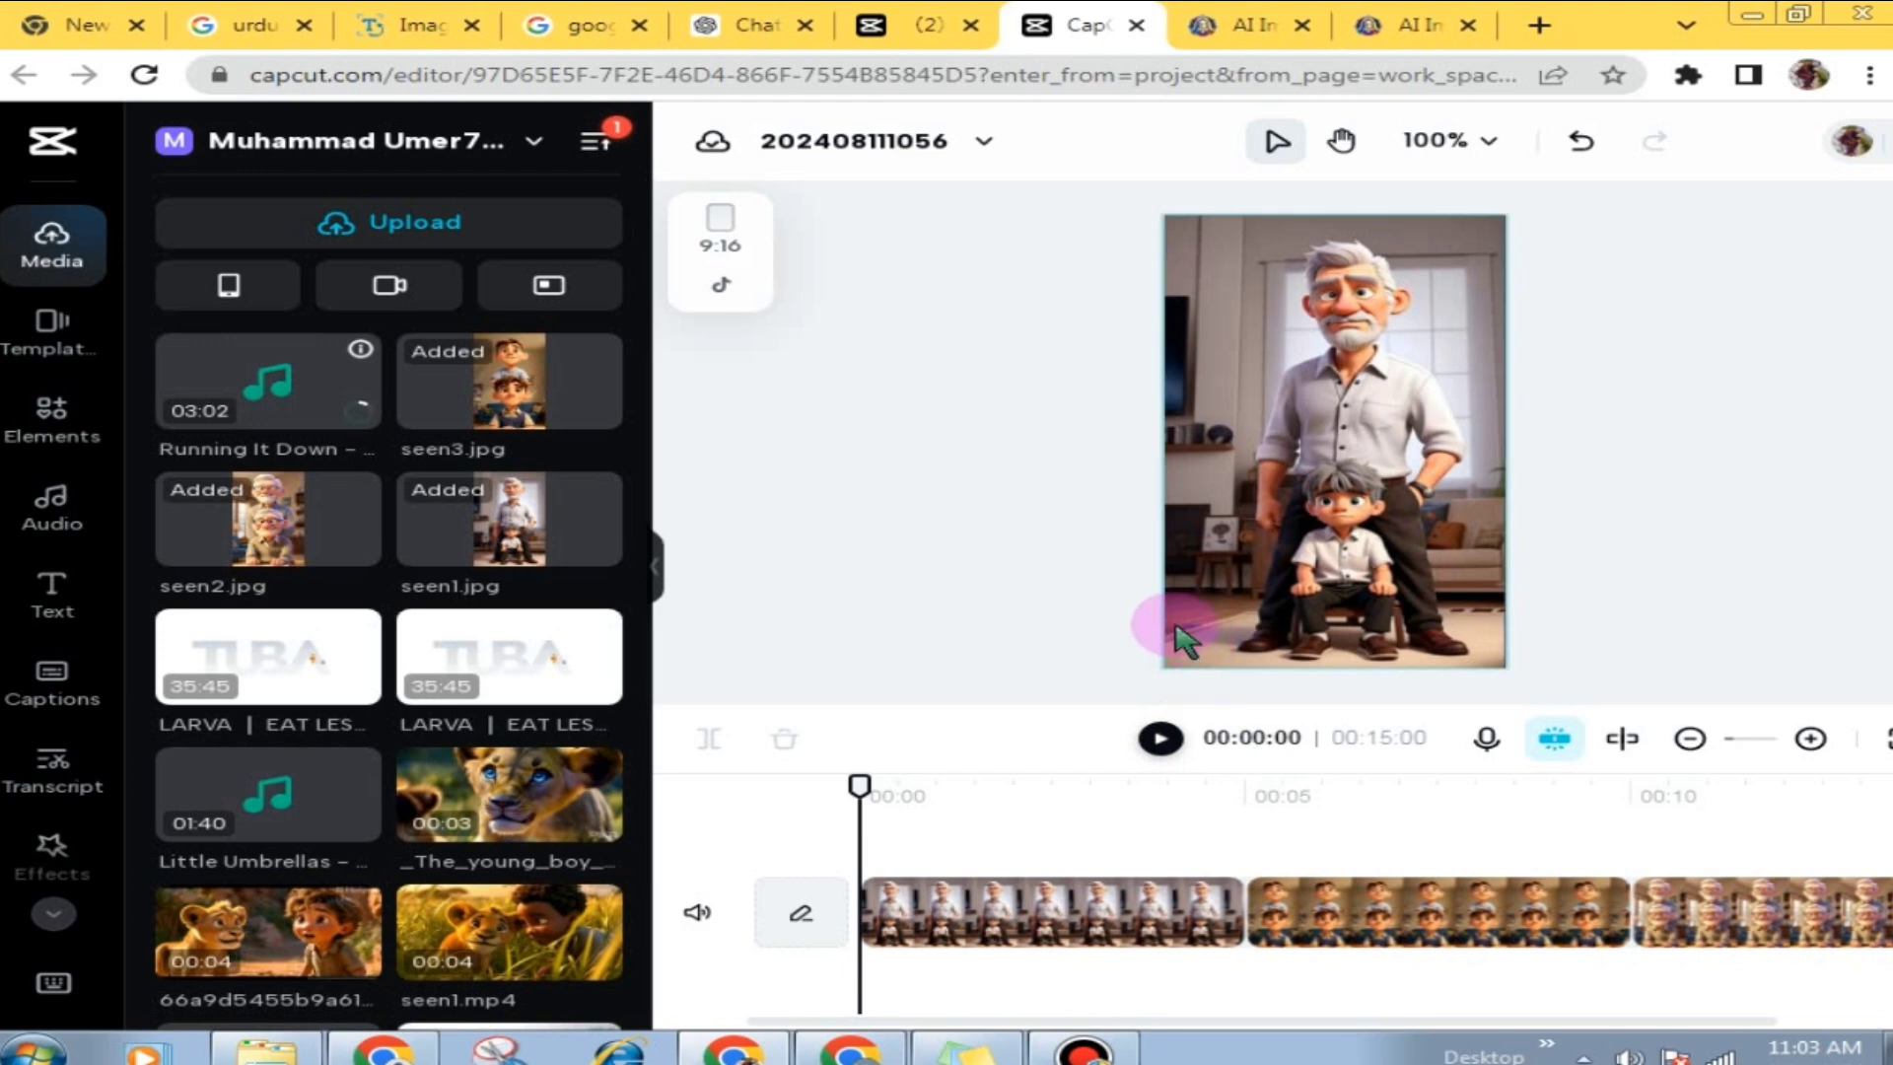
Step: Find YouTube Studio through a Google search in a new browser tab and open its audio library
left_click(1539, 26)
left_click(902, 71)
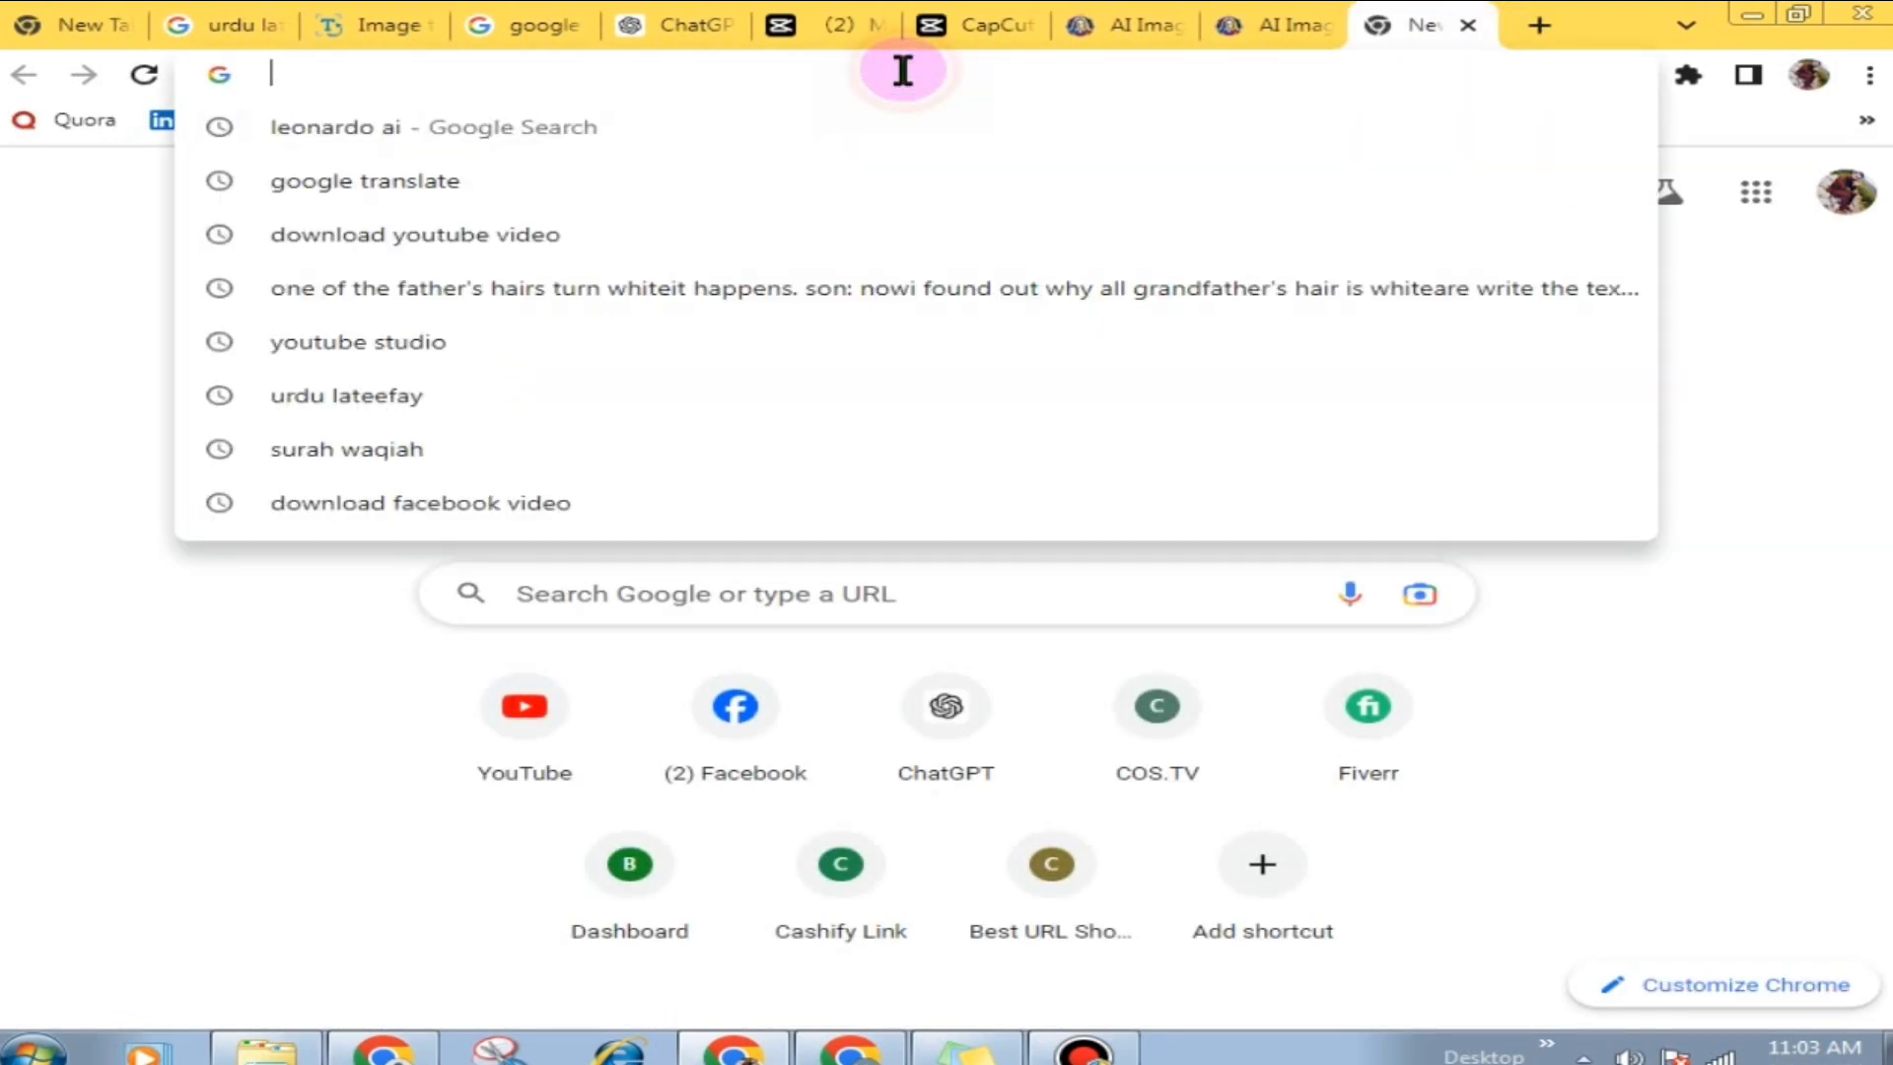
left_click(1788, 558)
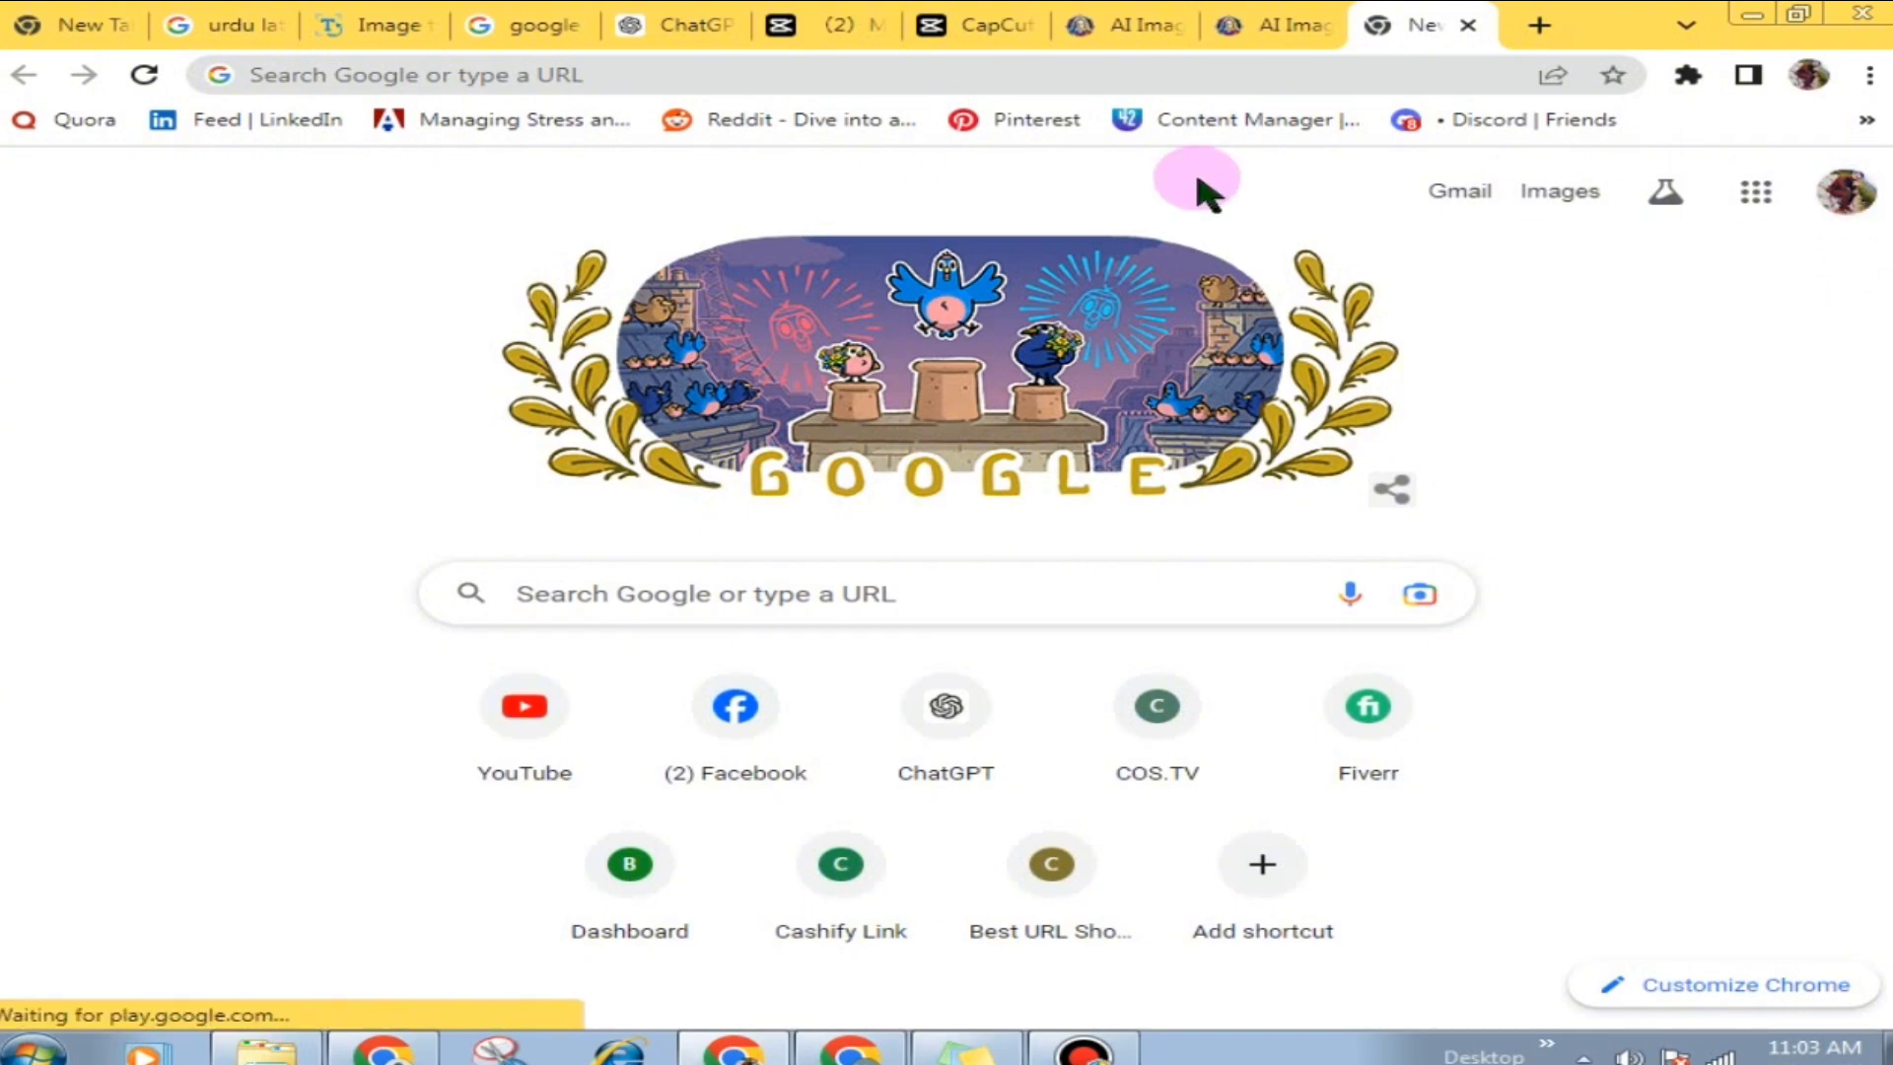
left_click(570, 79)
type("you")
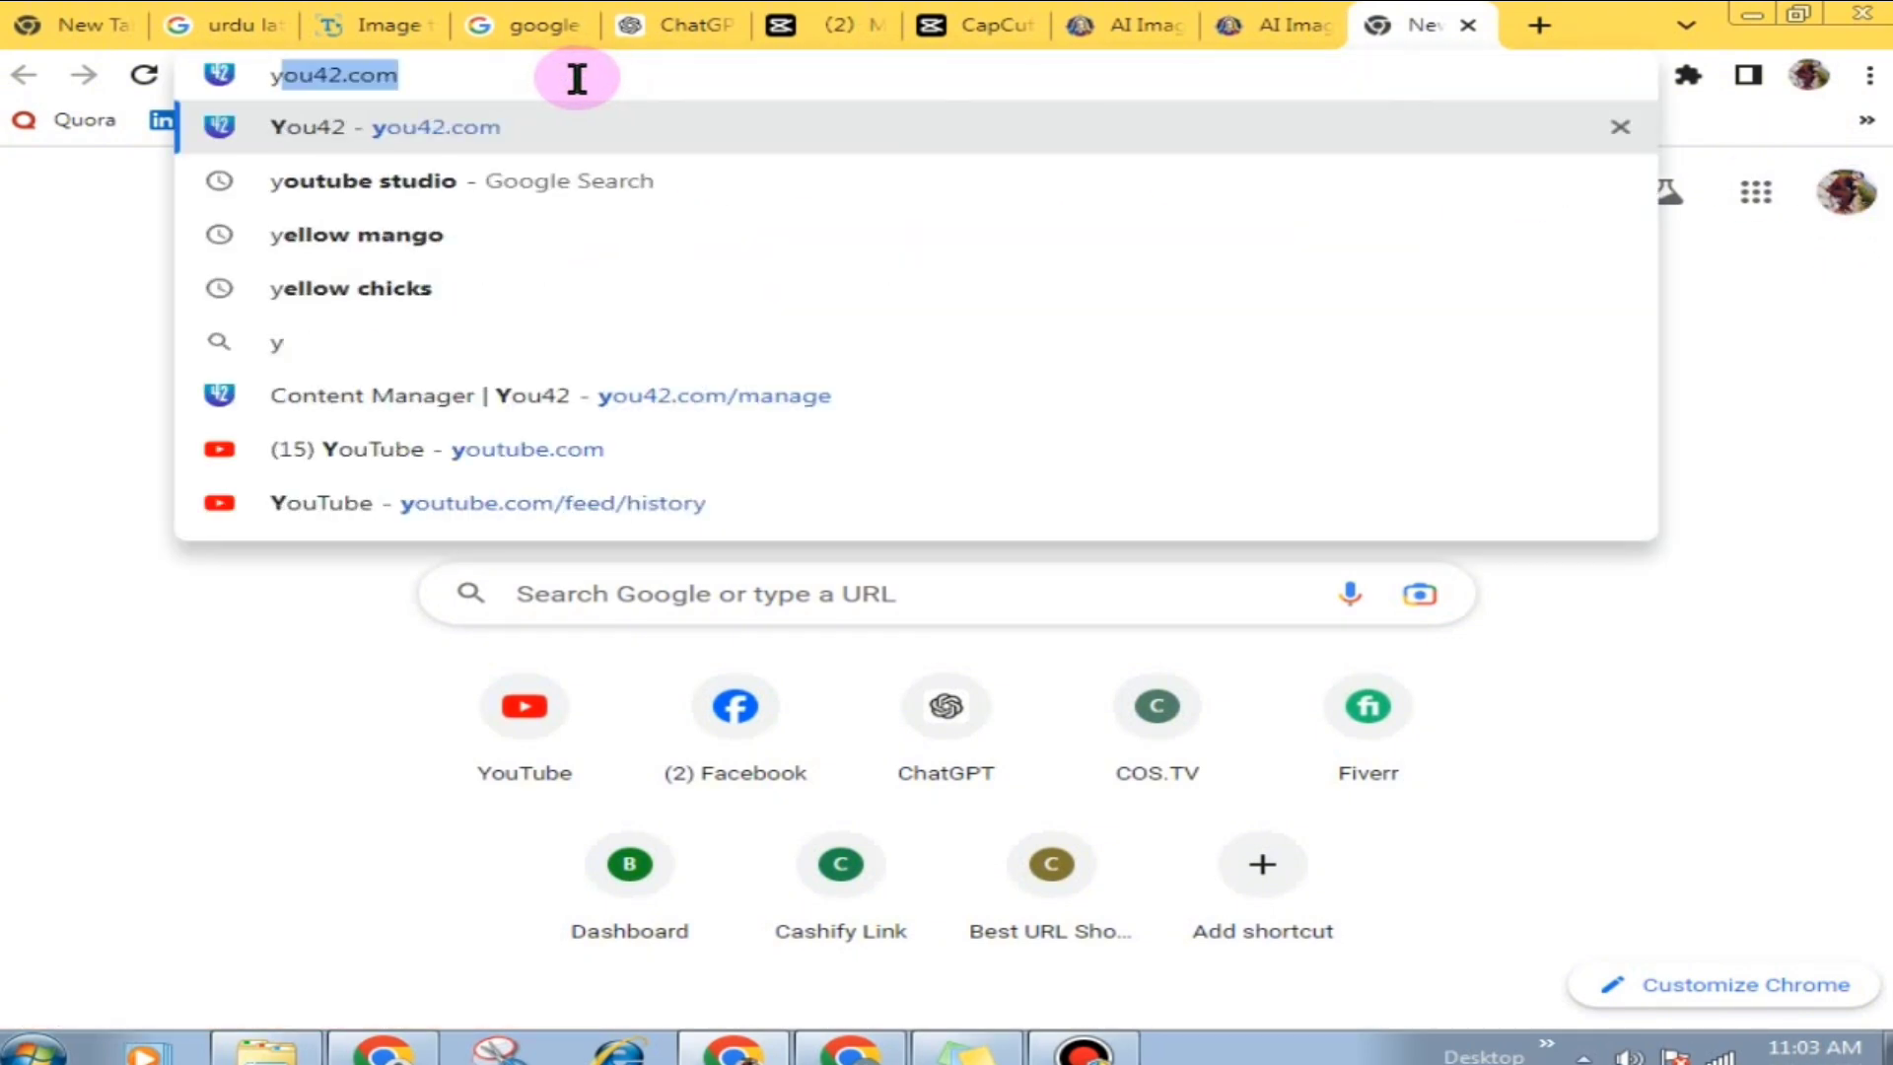
type("t")
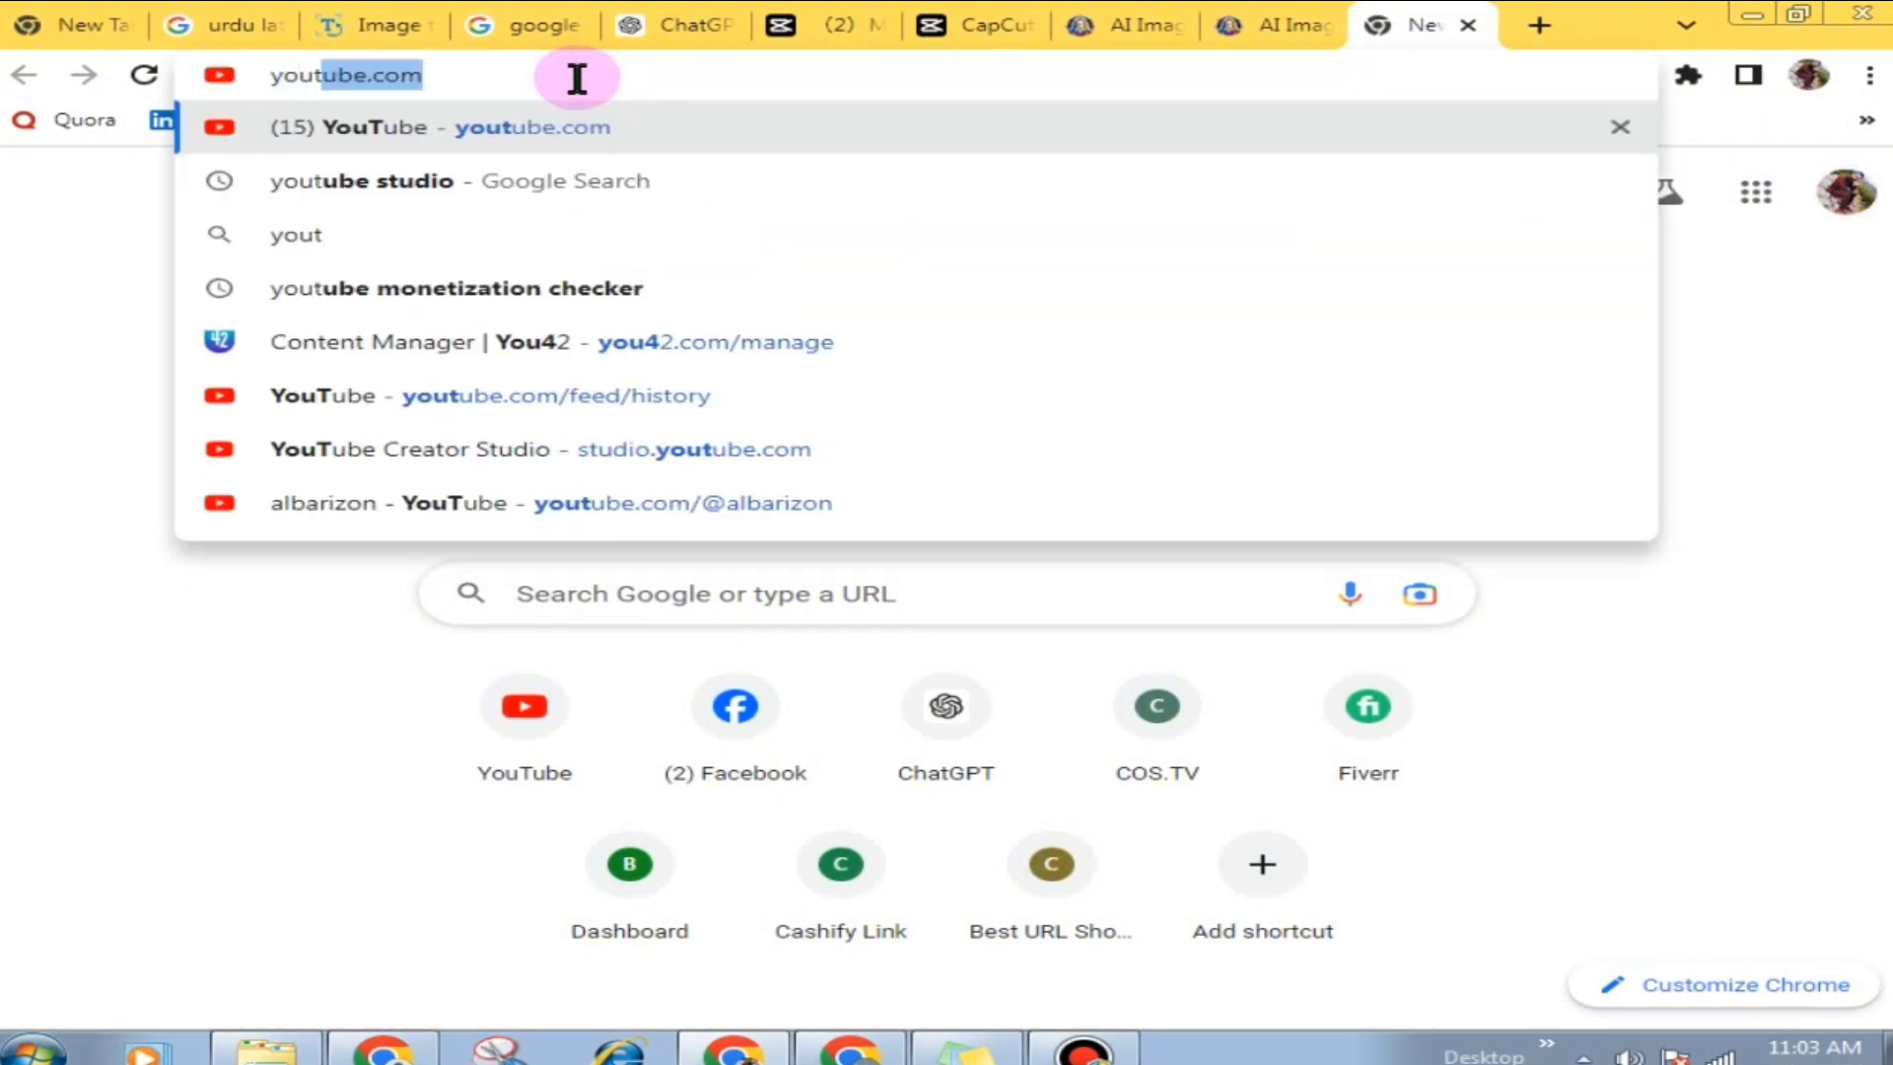
left_click(651, 181)
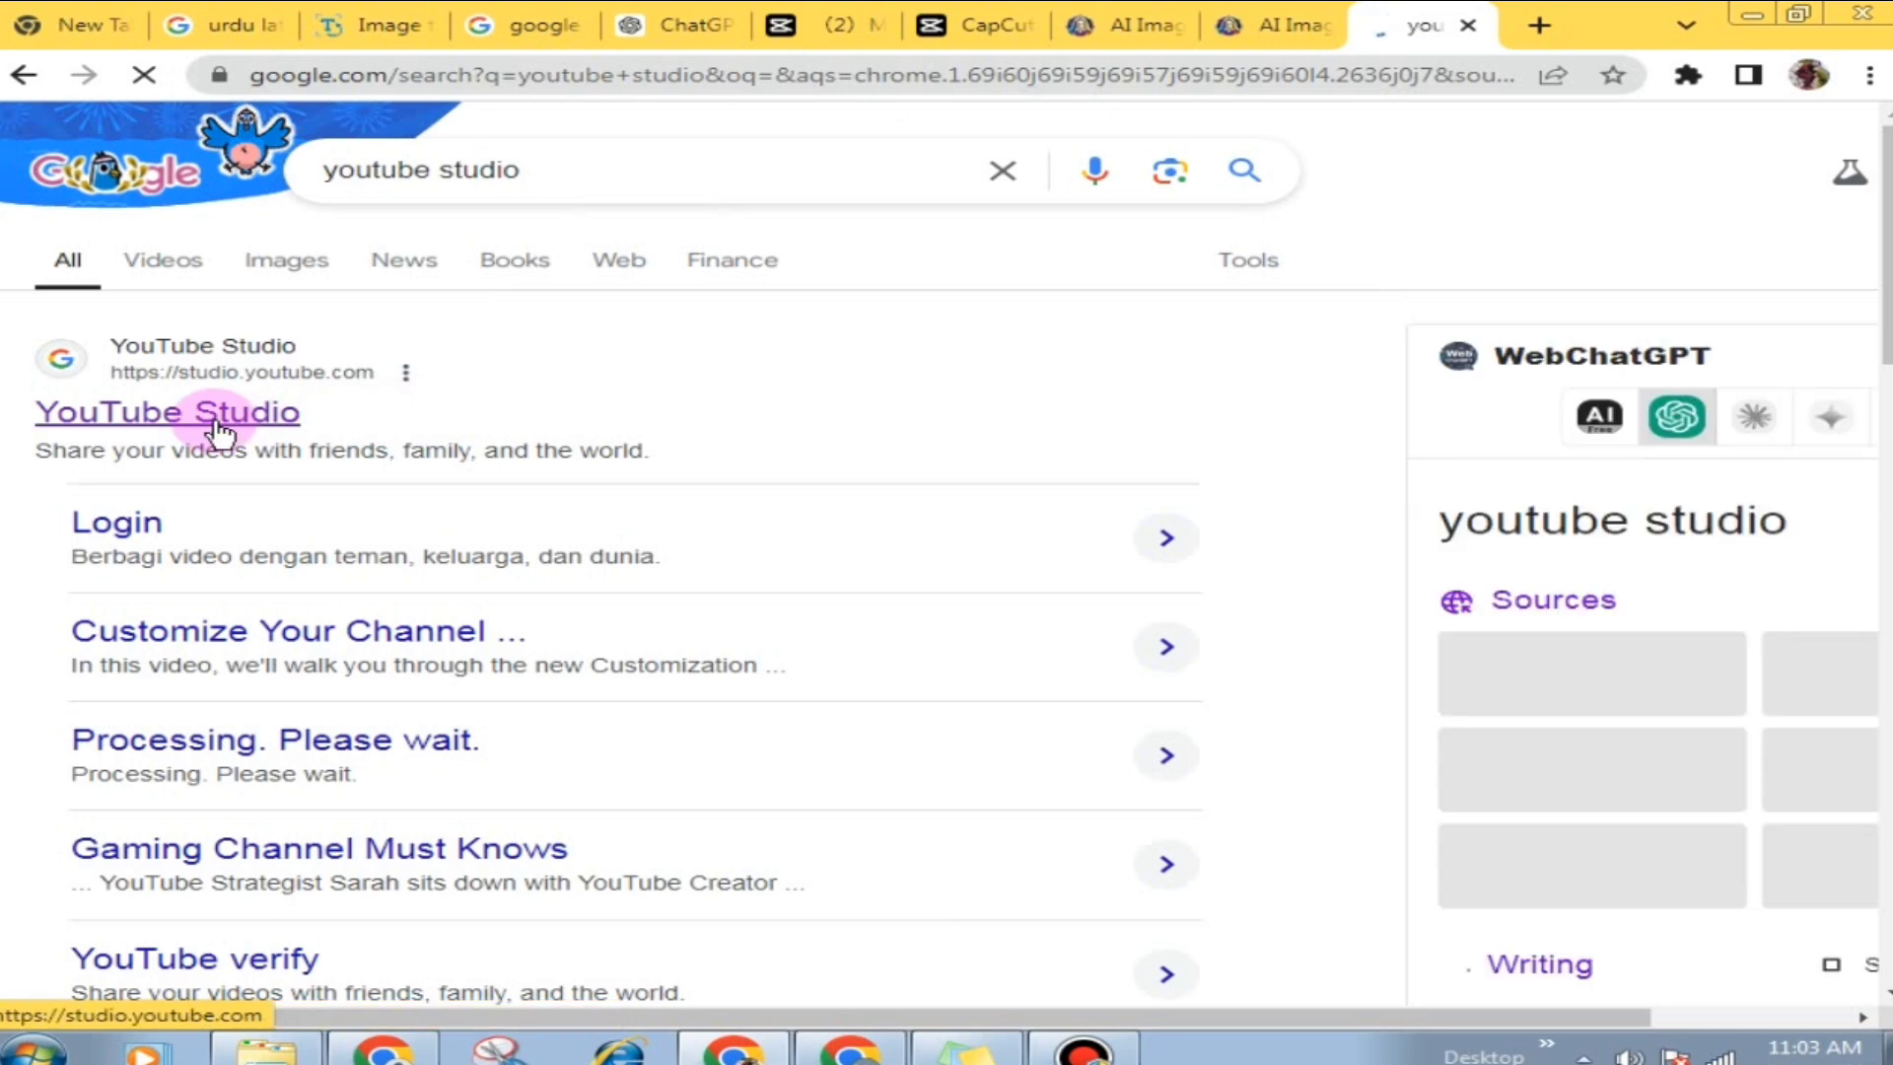
left_click(215, 422)
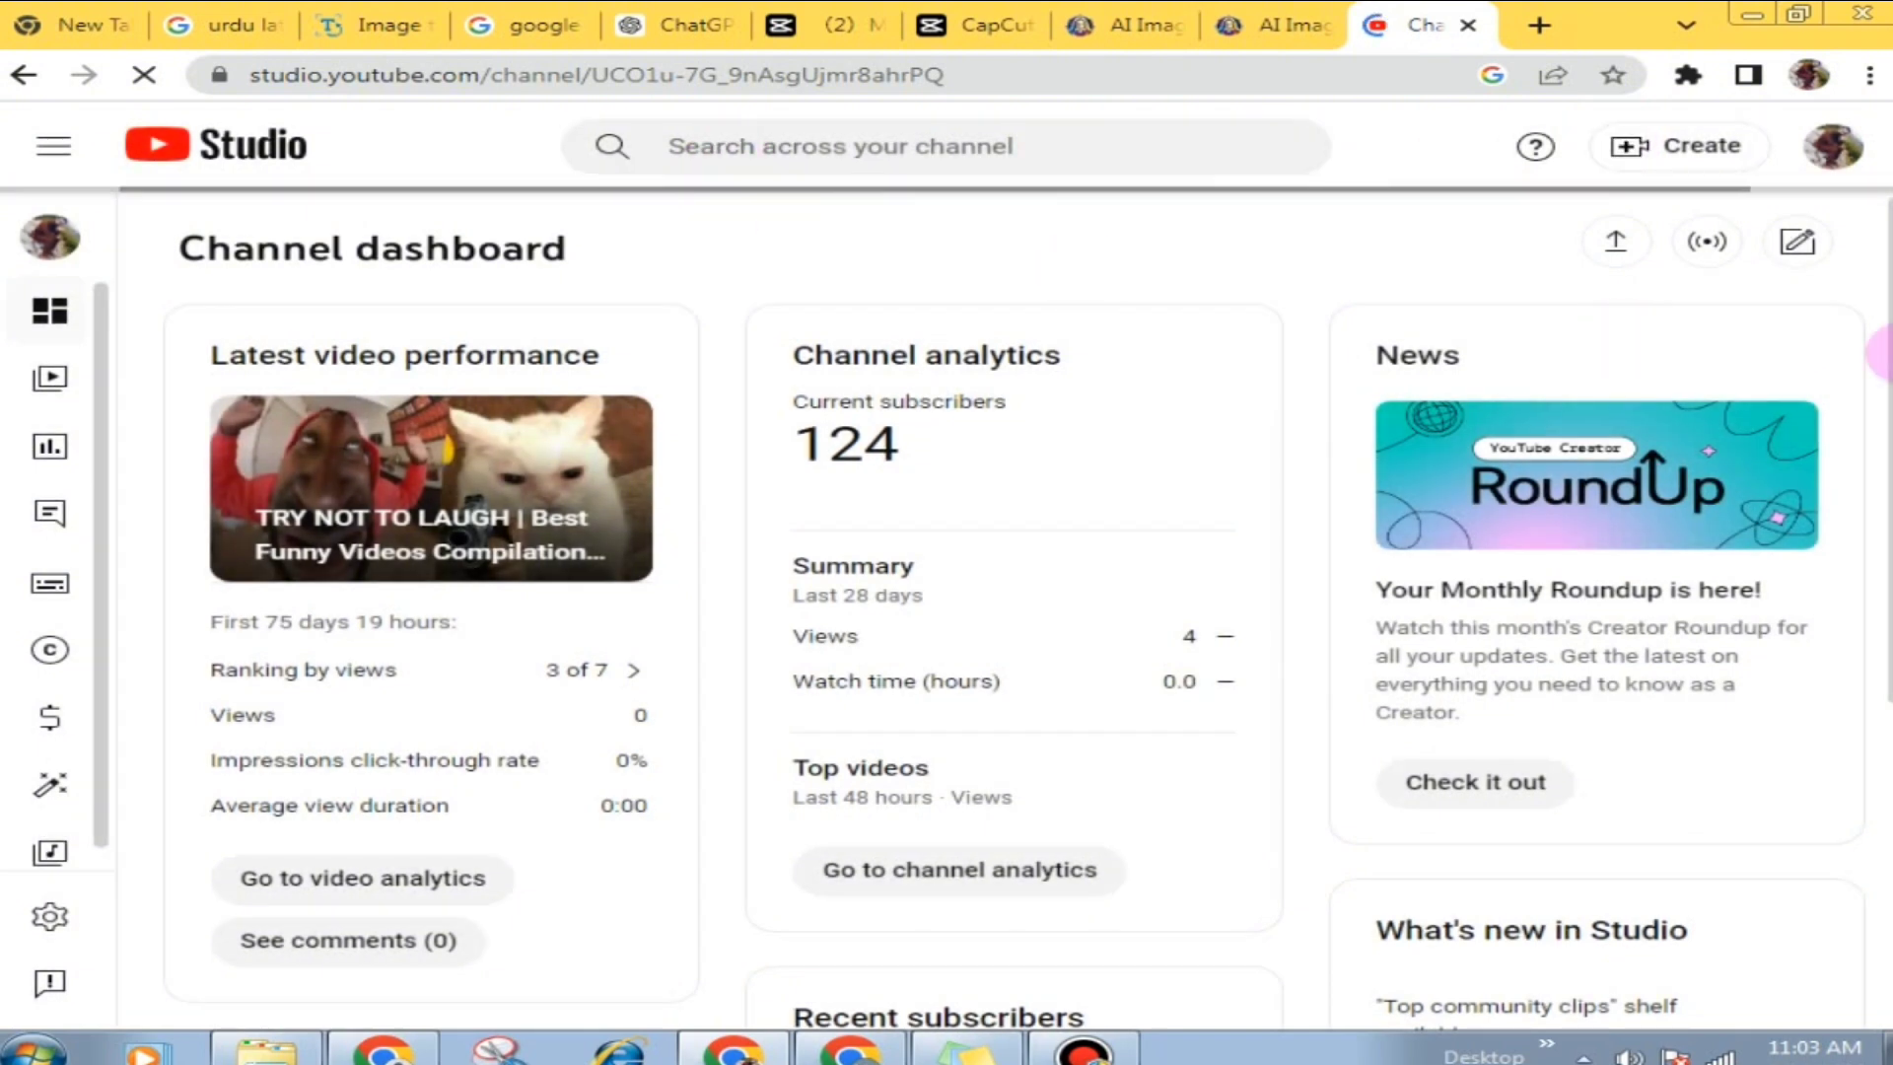
left_click(56, 869)
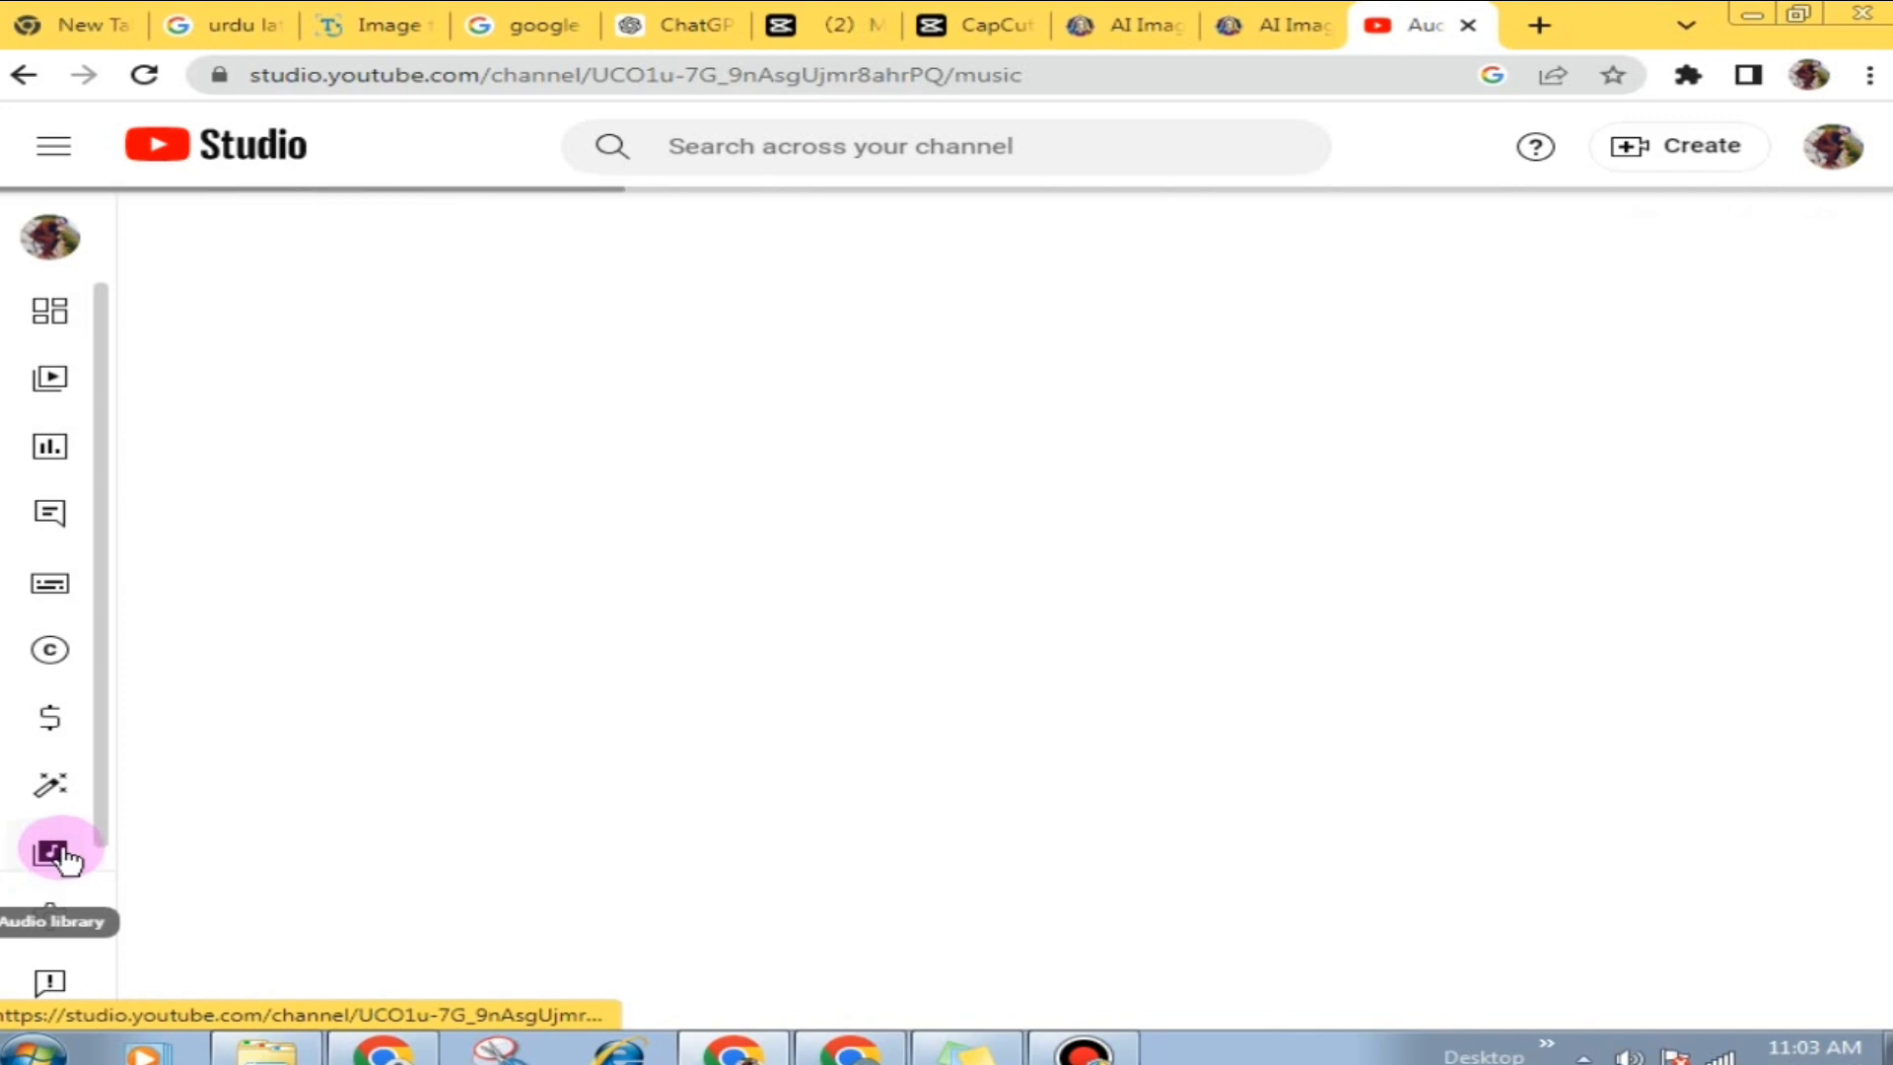
Step: Browse the audio library's music tracks and download "A Brand New Day"
scroll(591, 740, "down", 6)
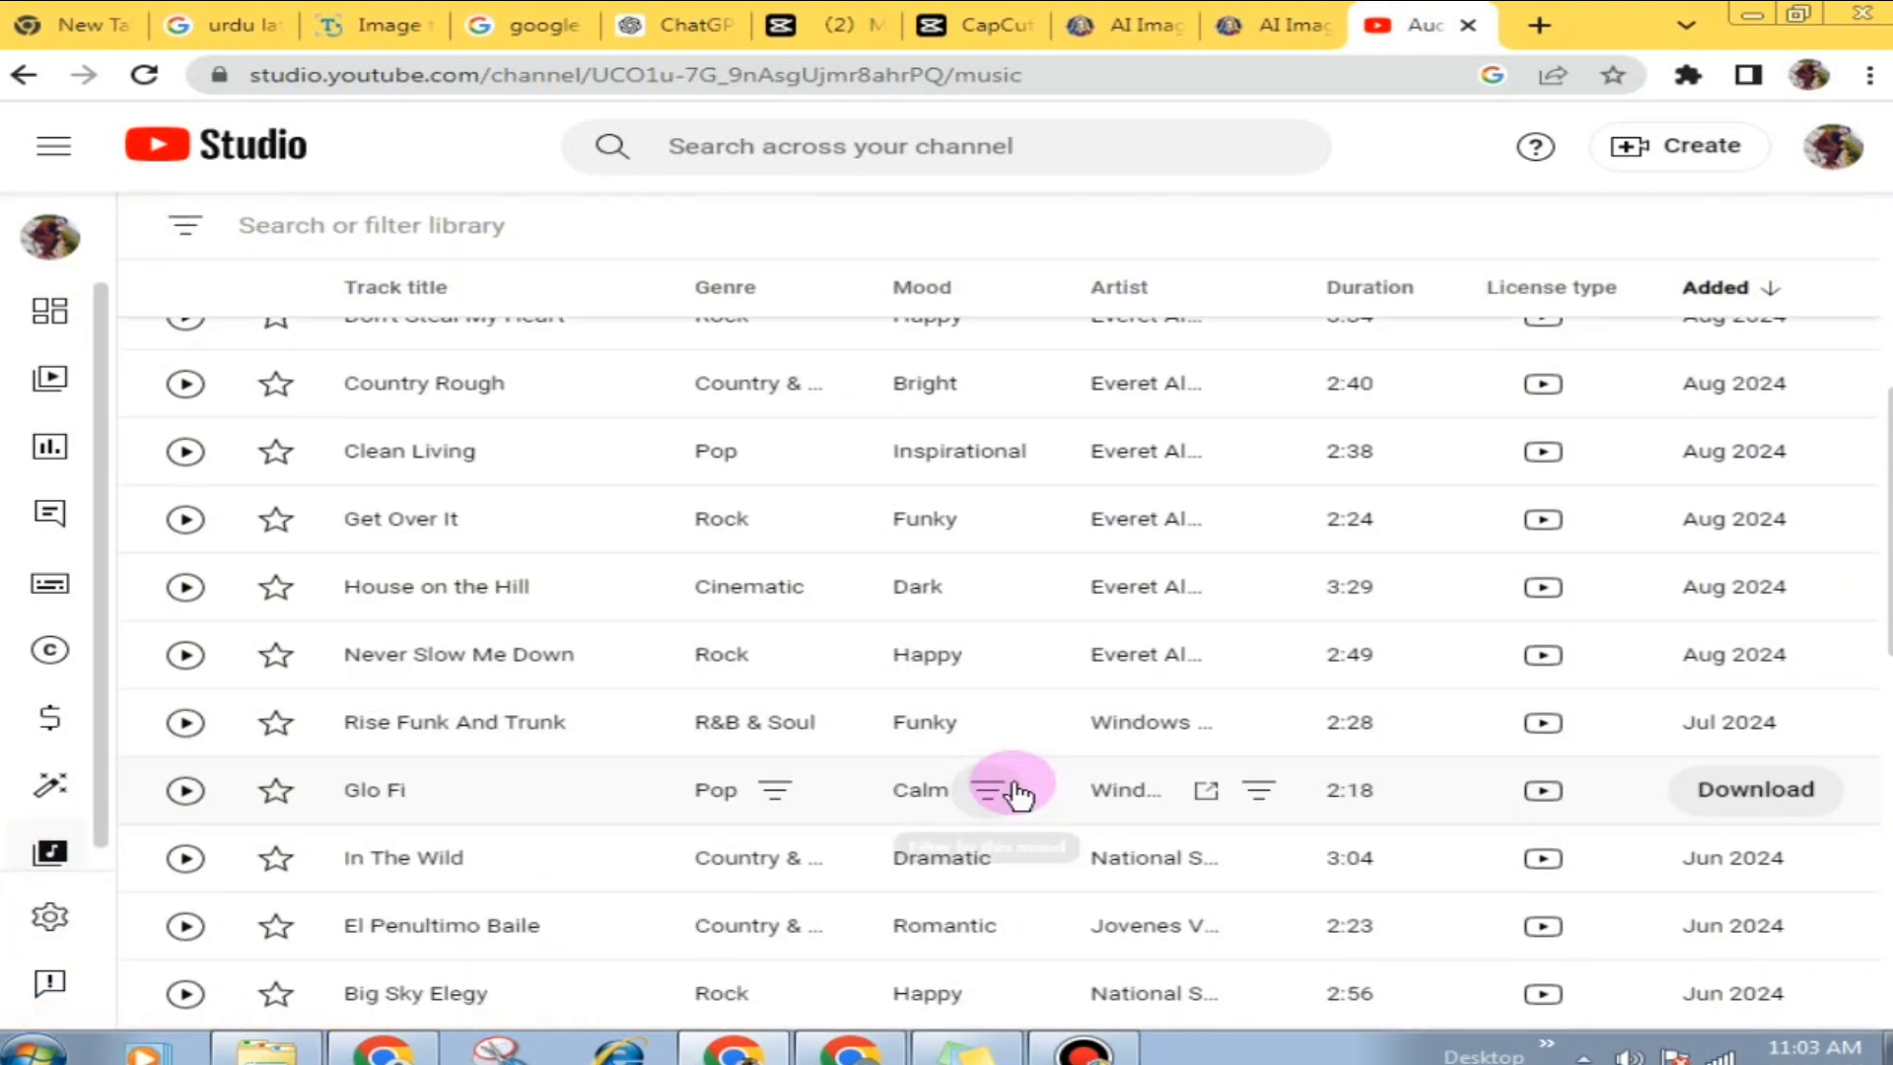
scroll(1013, 790, "down", 10)
scroll(1204, 828, "up", 12)
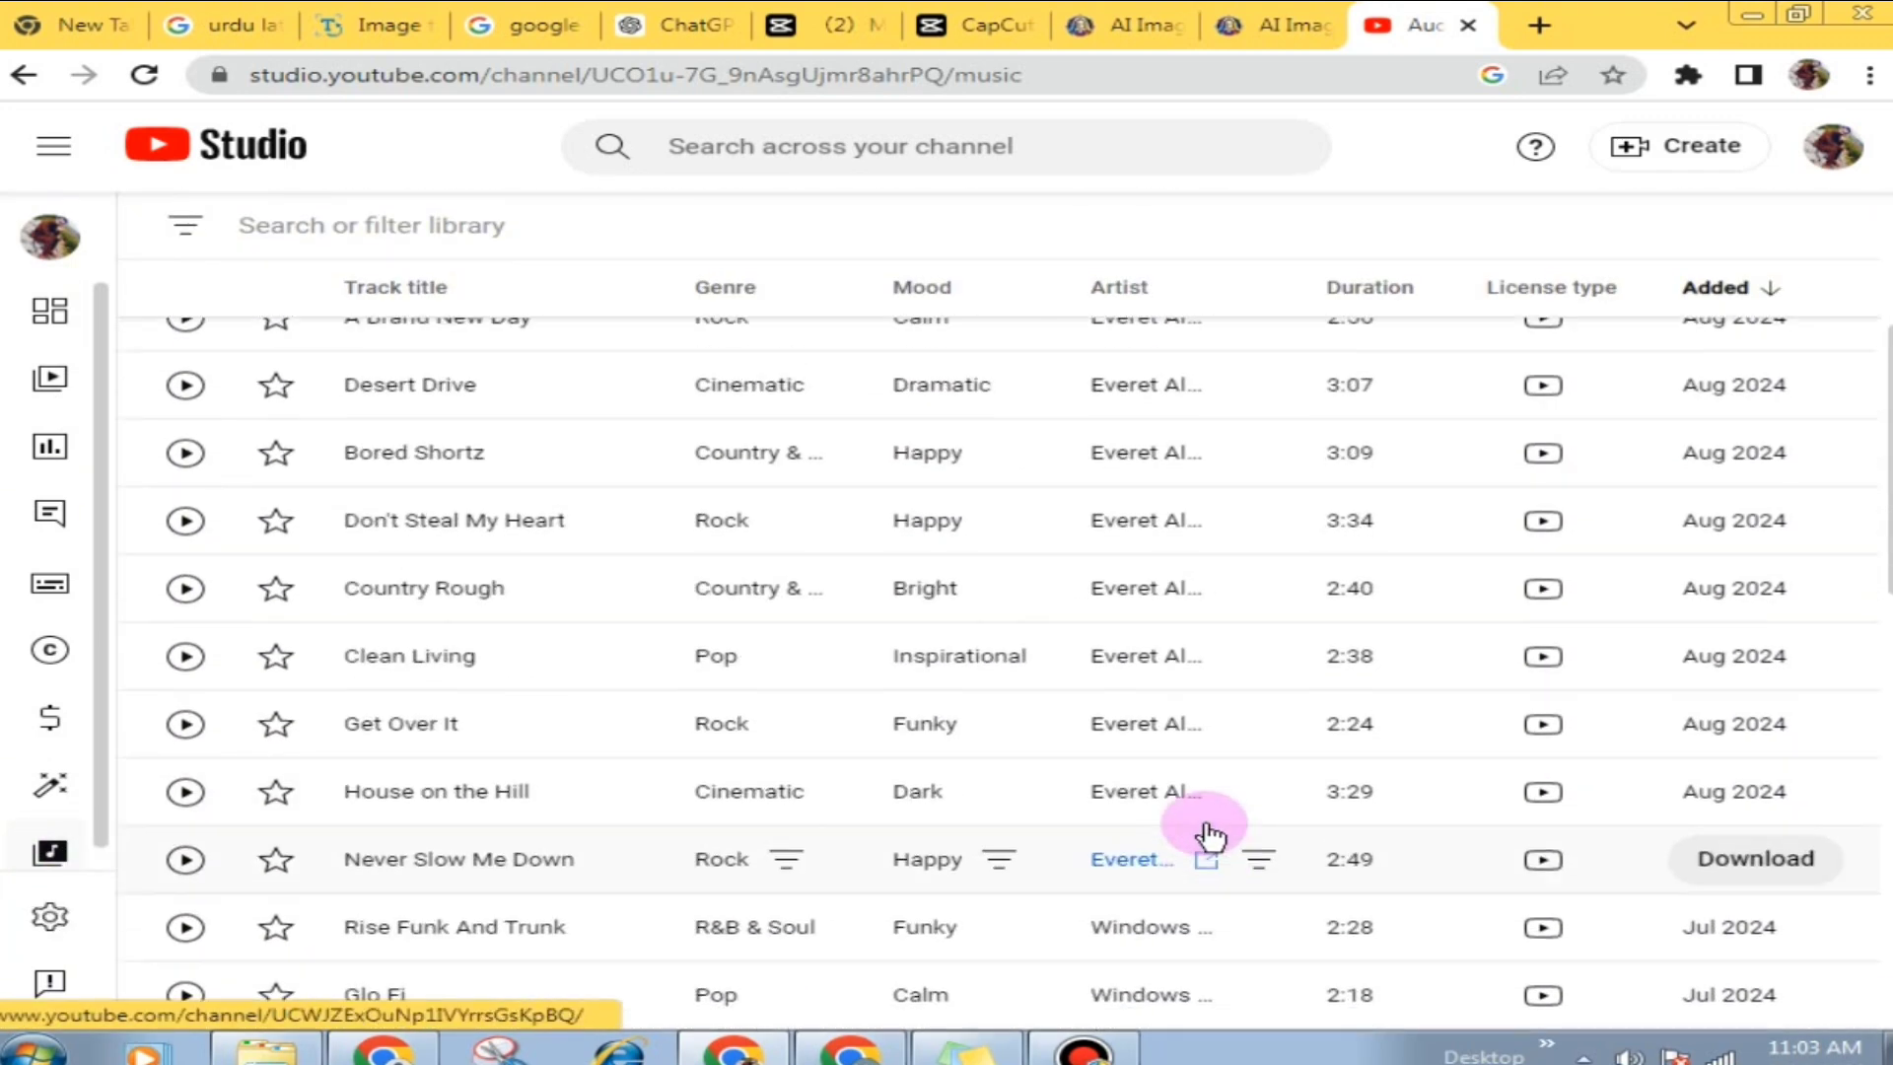
scroll(1210, 836, "up", 4)
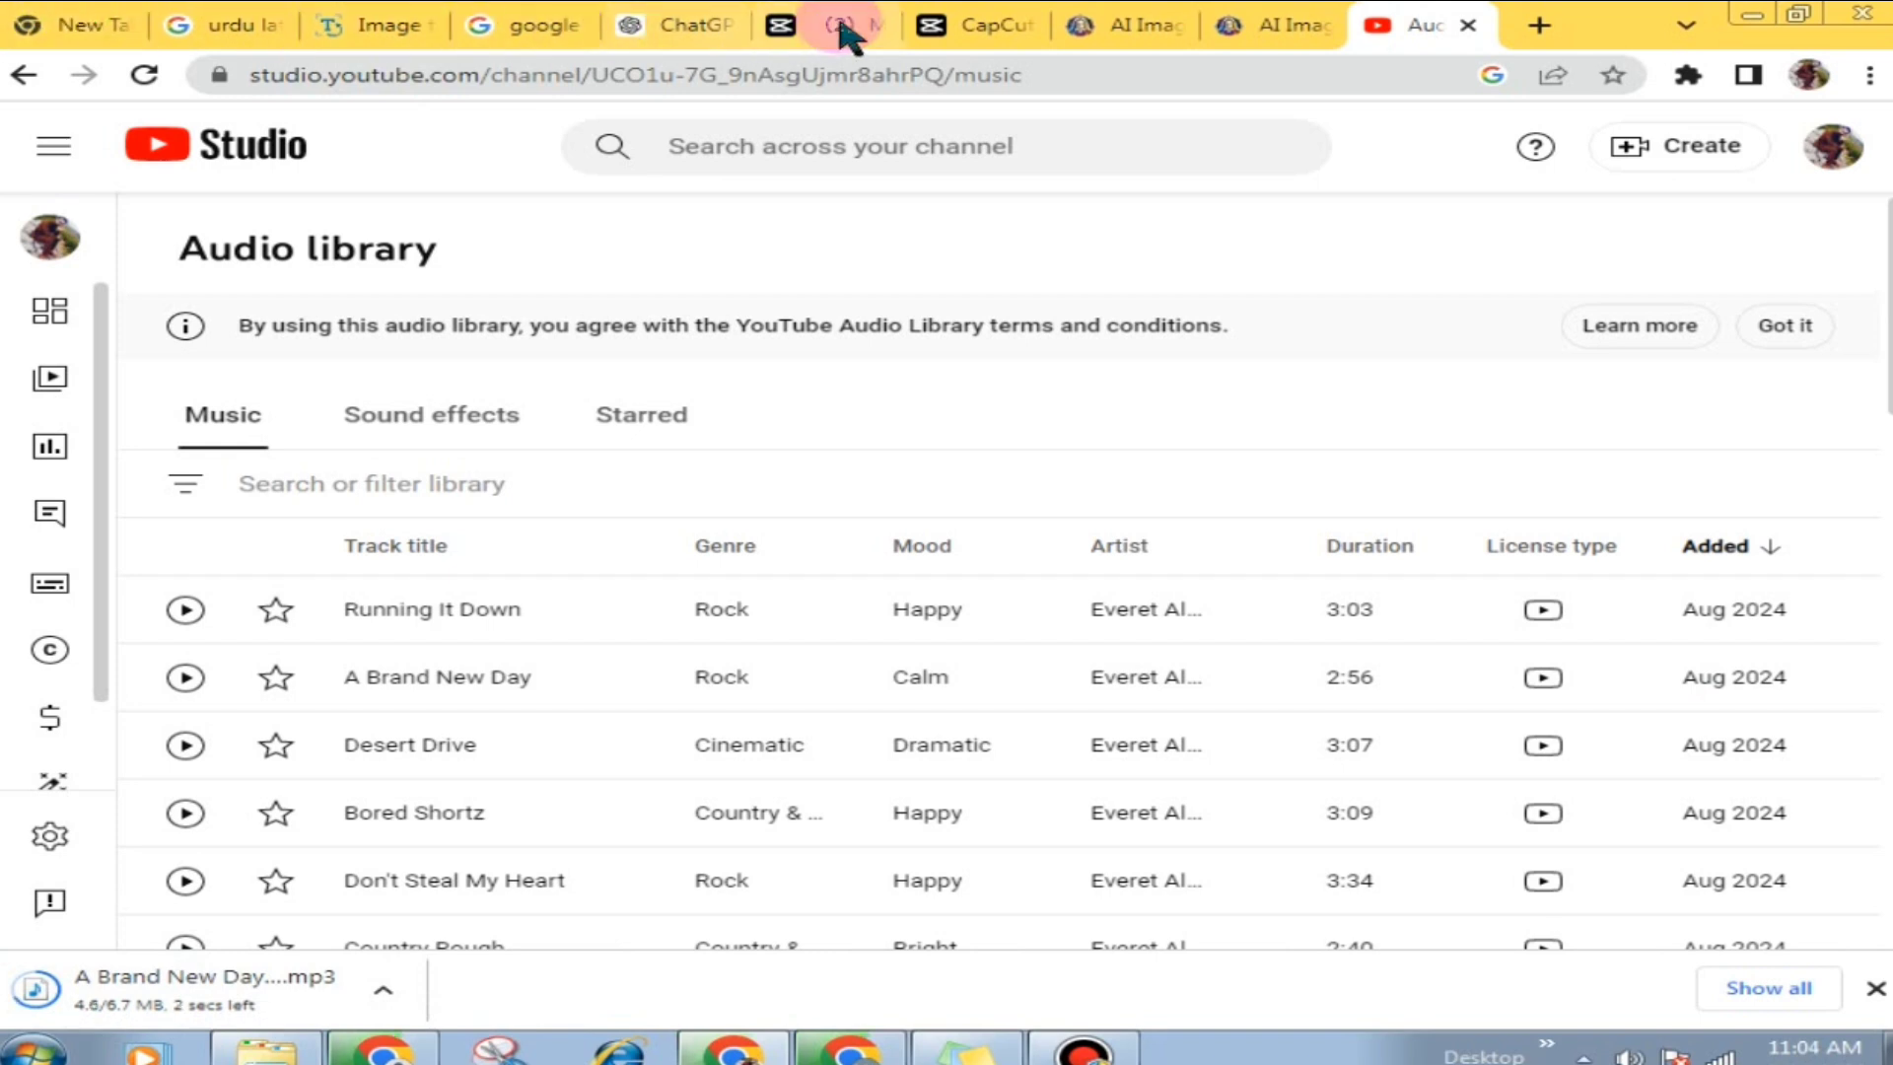
Step: Switch to the CapCut project and upload the MP3 file "A Brand New Day - Everet Almond" from the Downloads folder
left_click(981, 20)
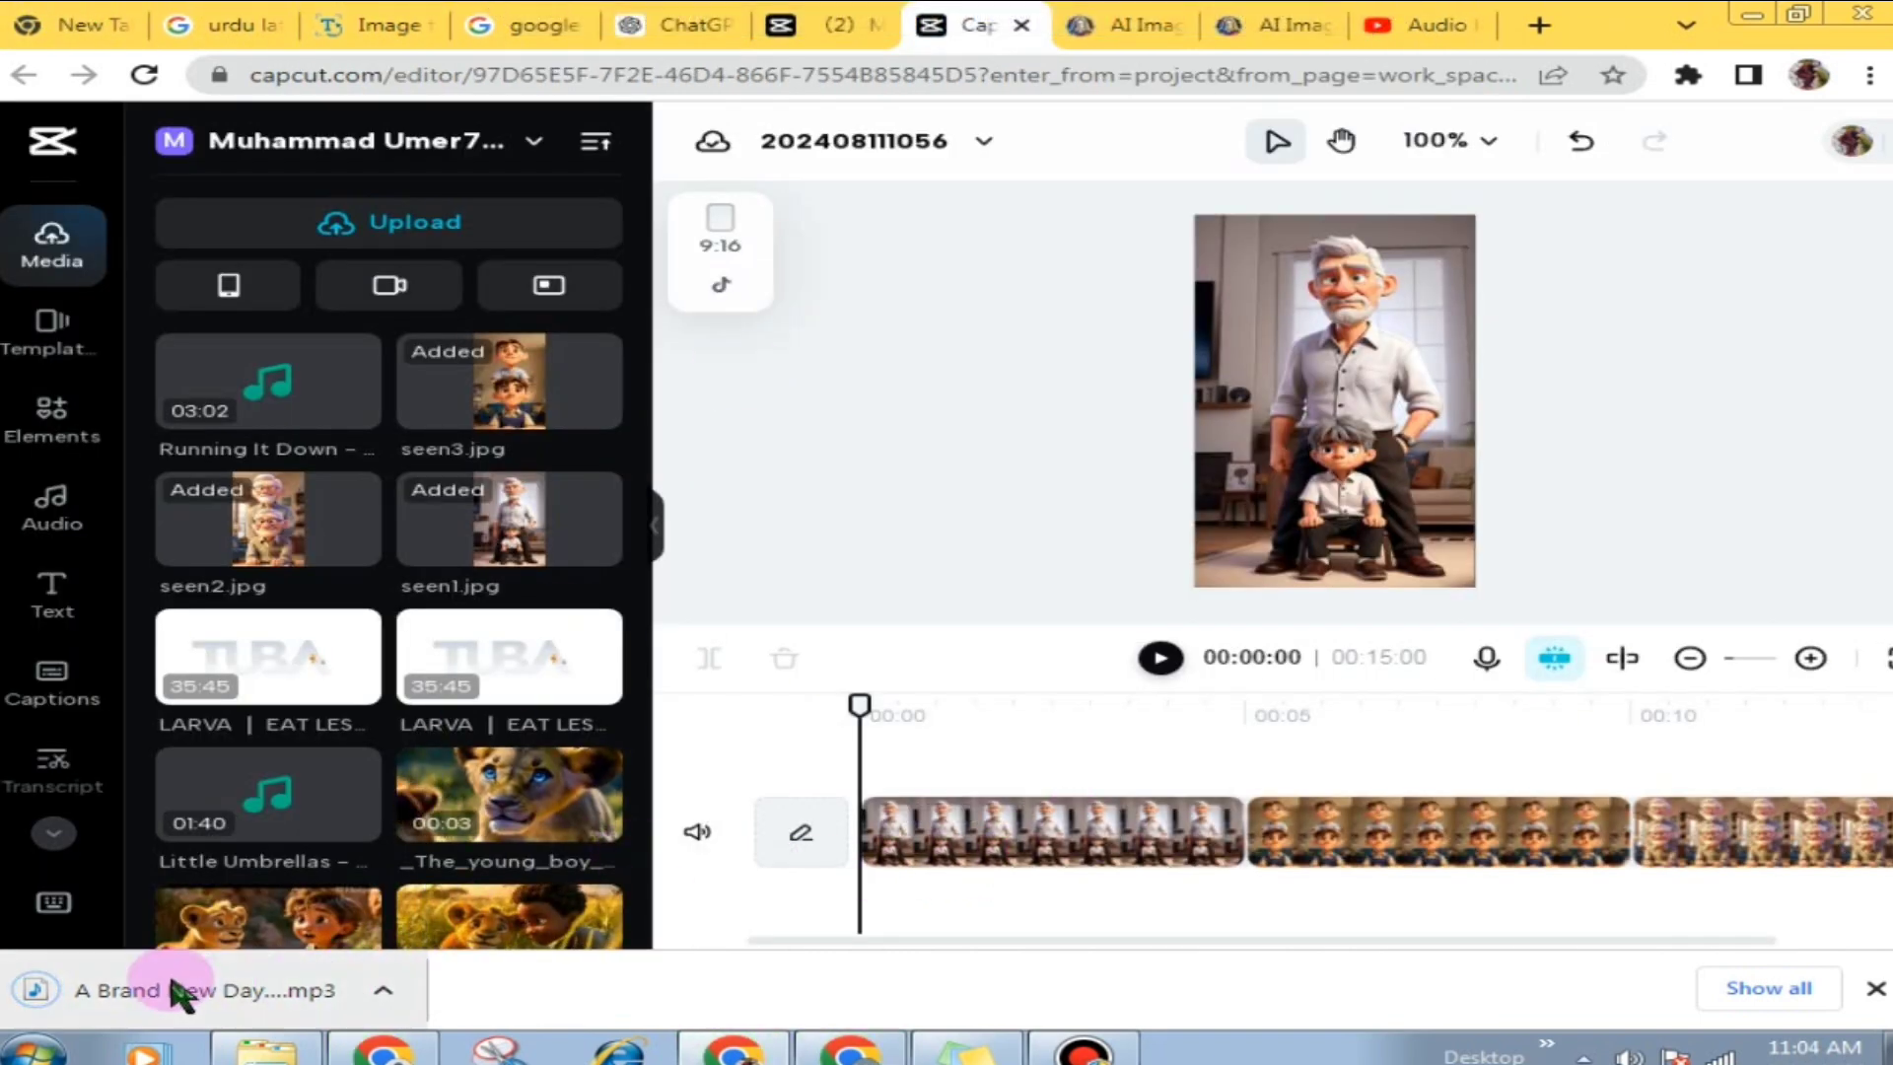
left_click(264, 247)
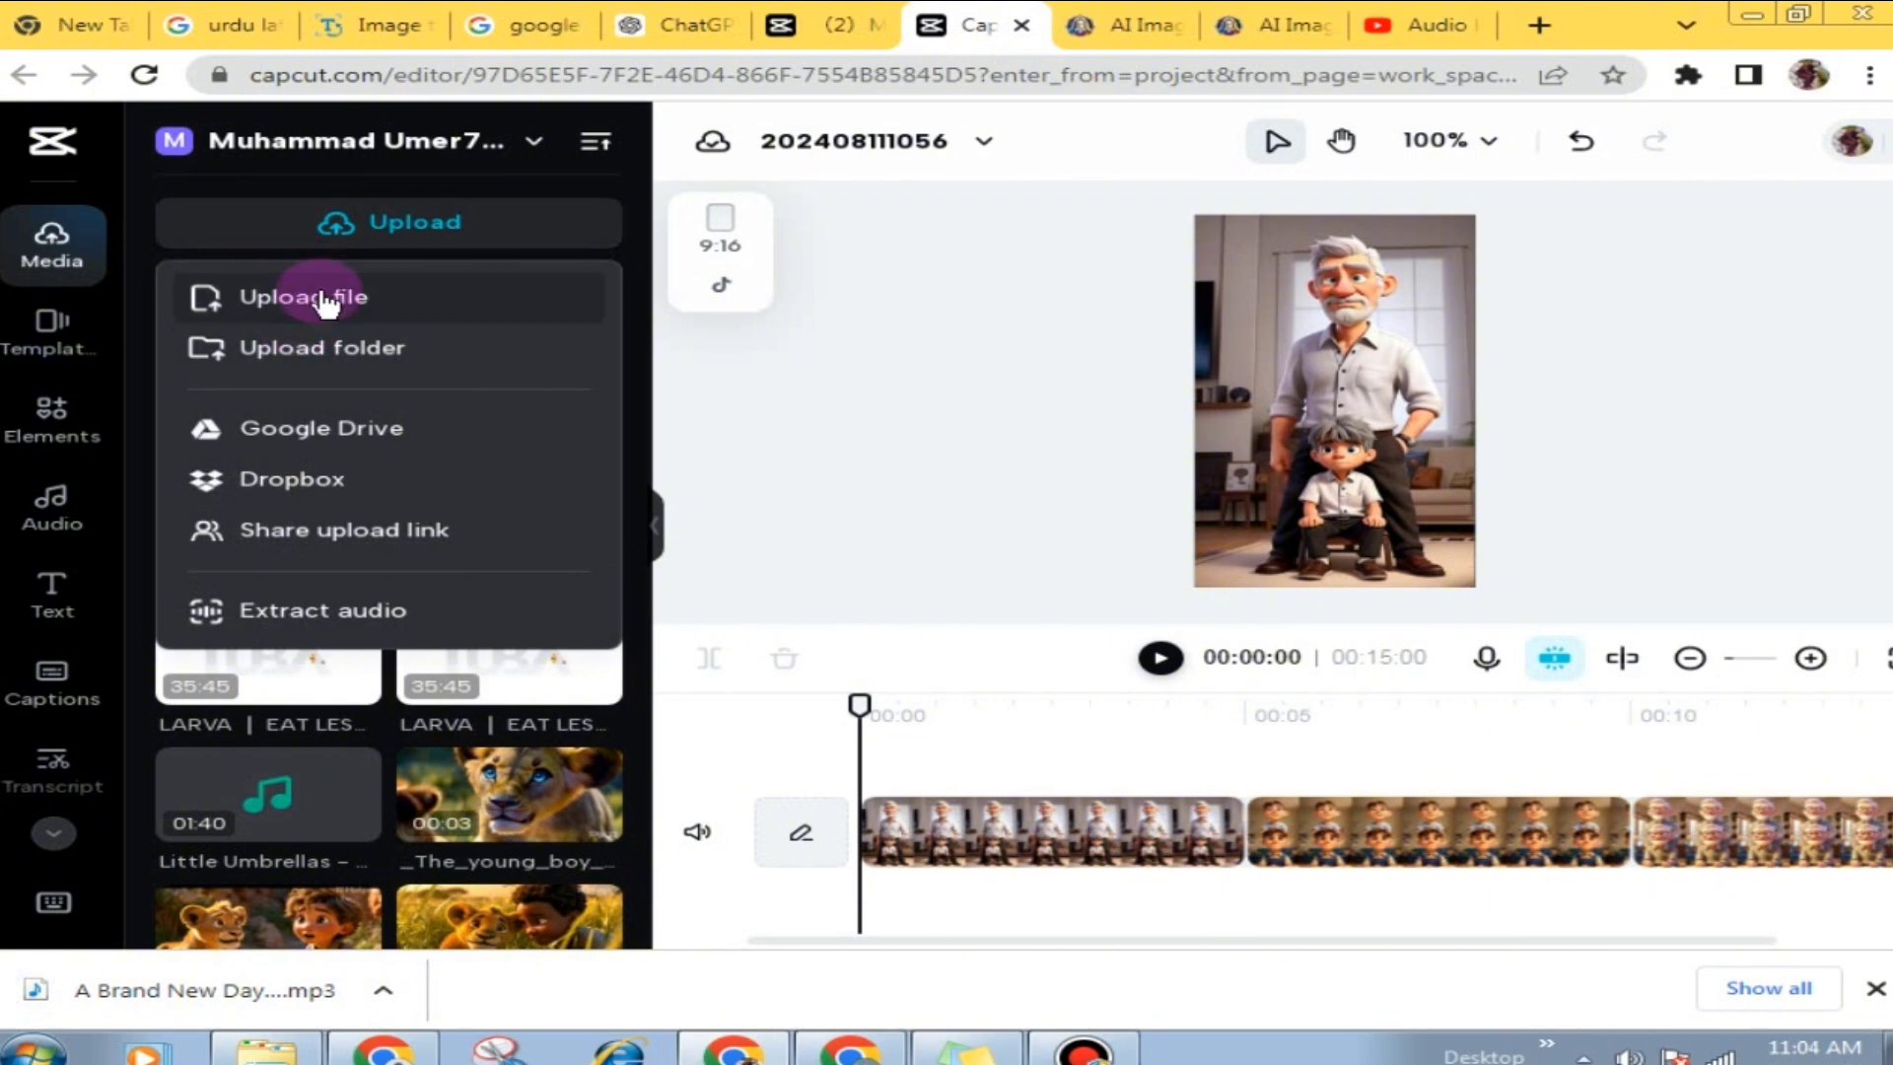
left_click(323, 296)
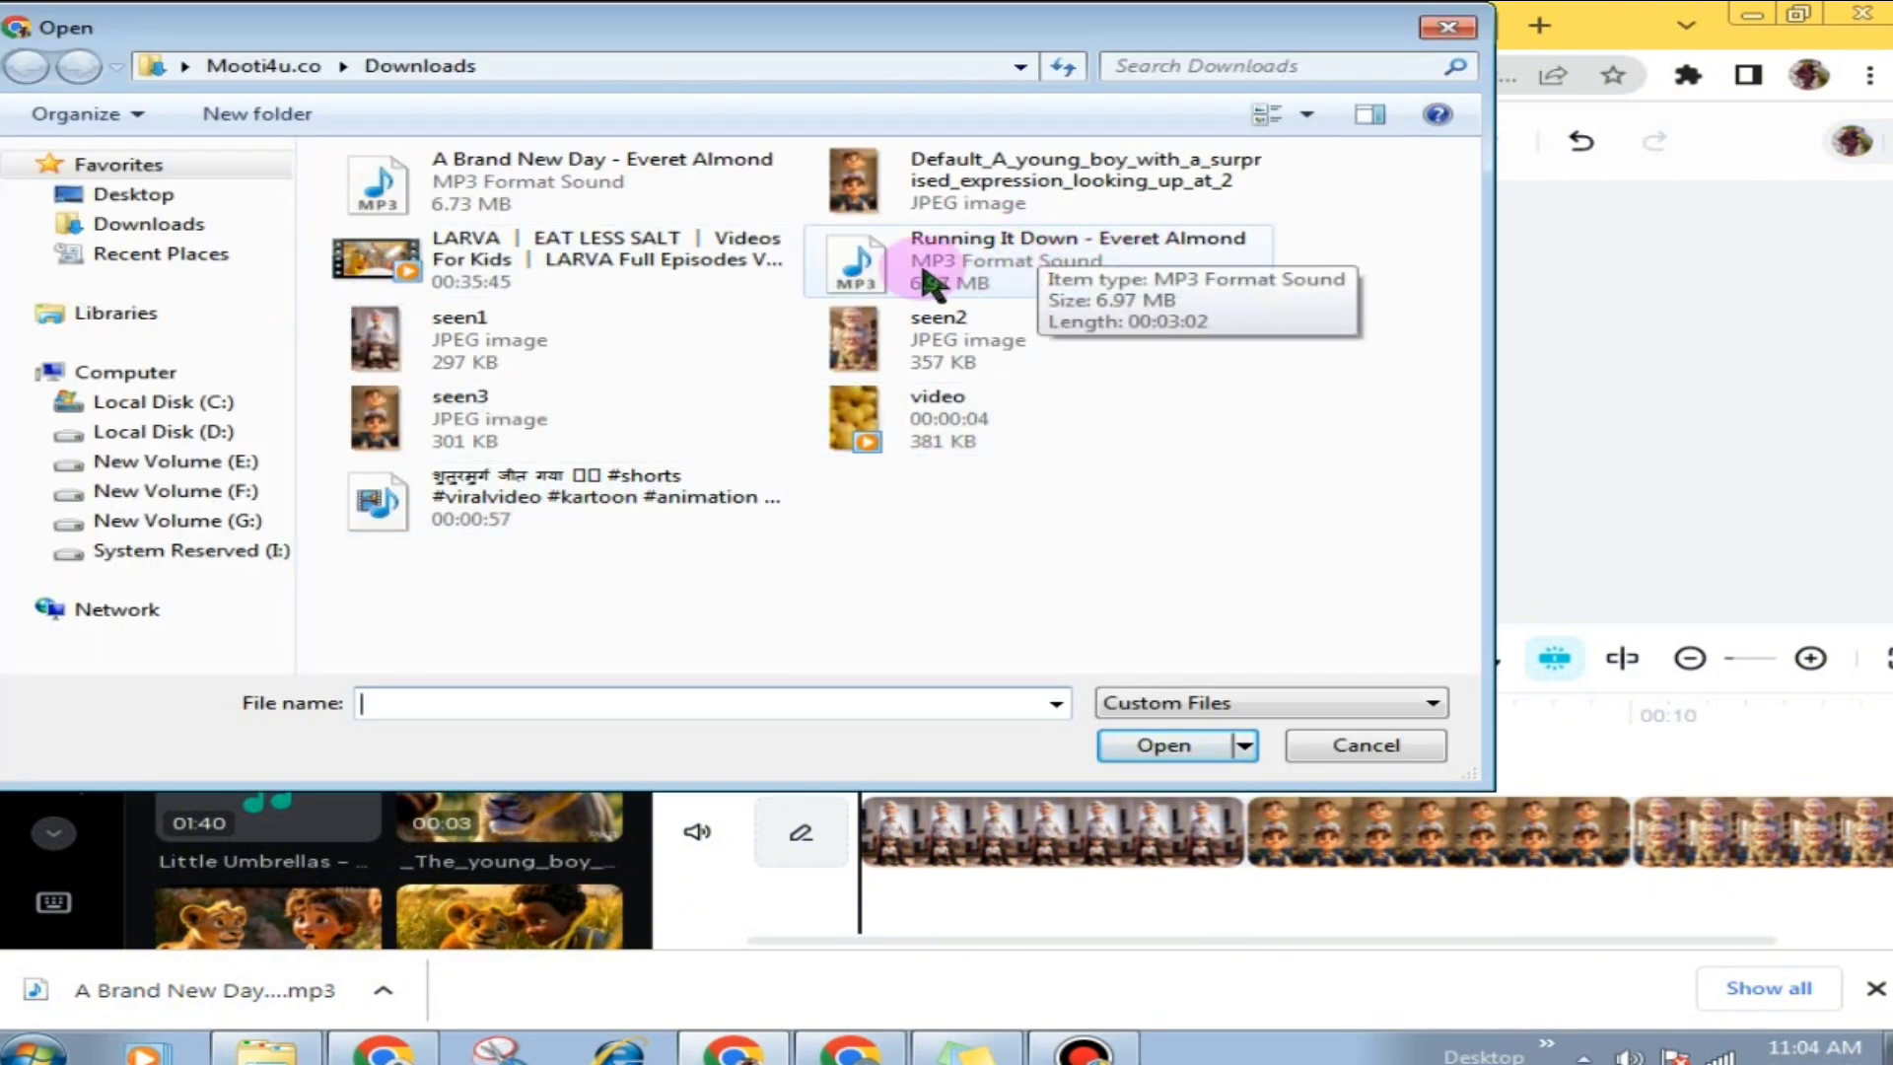
left_click(615, 195)
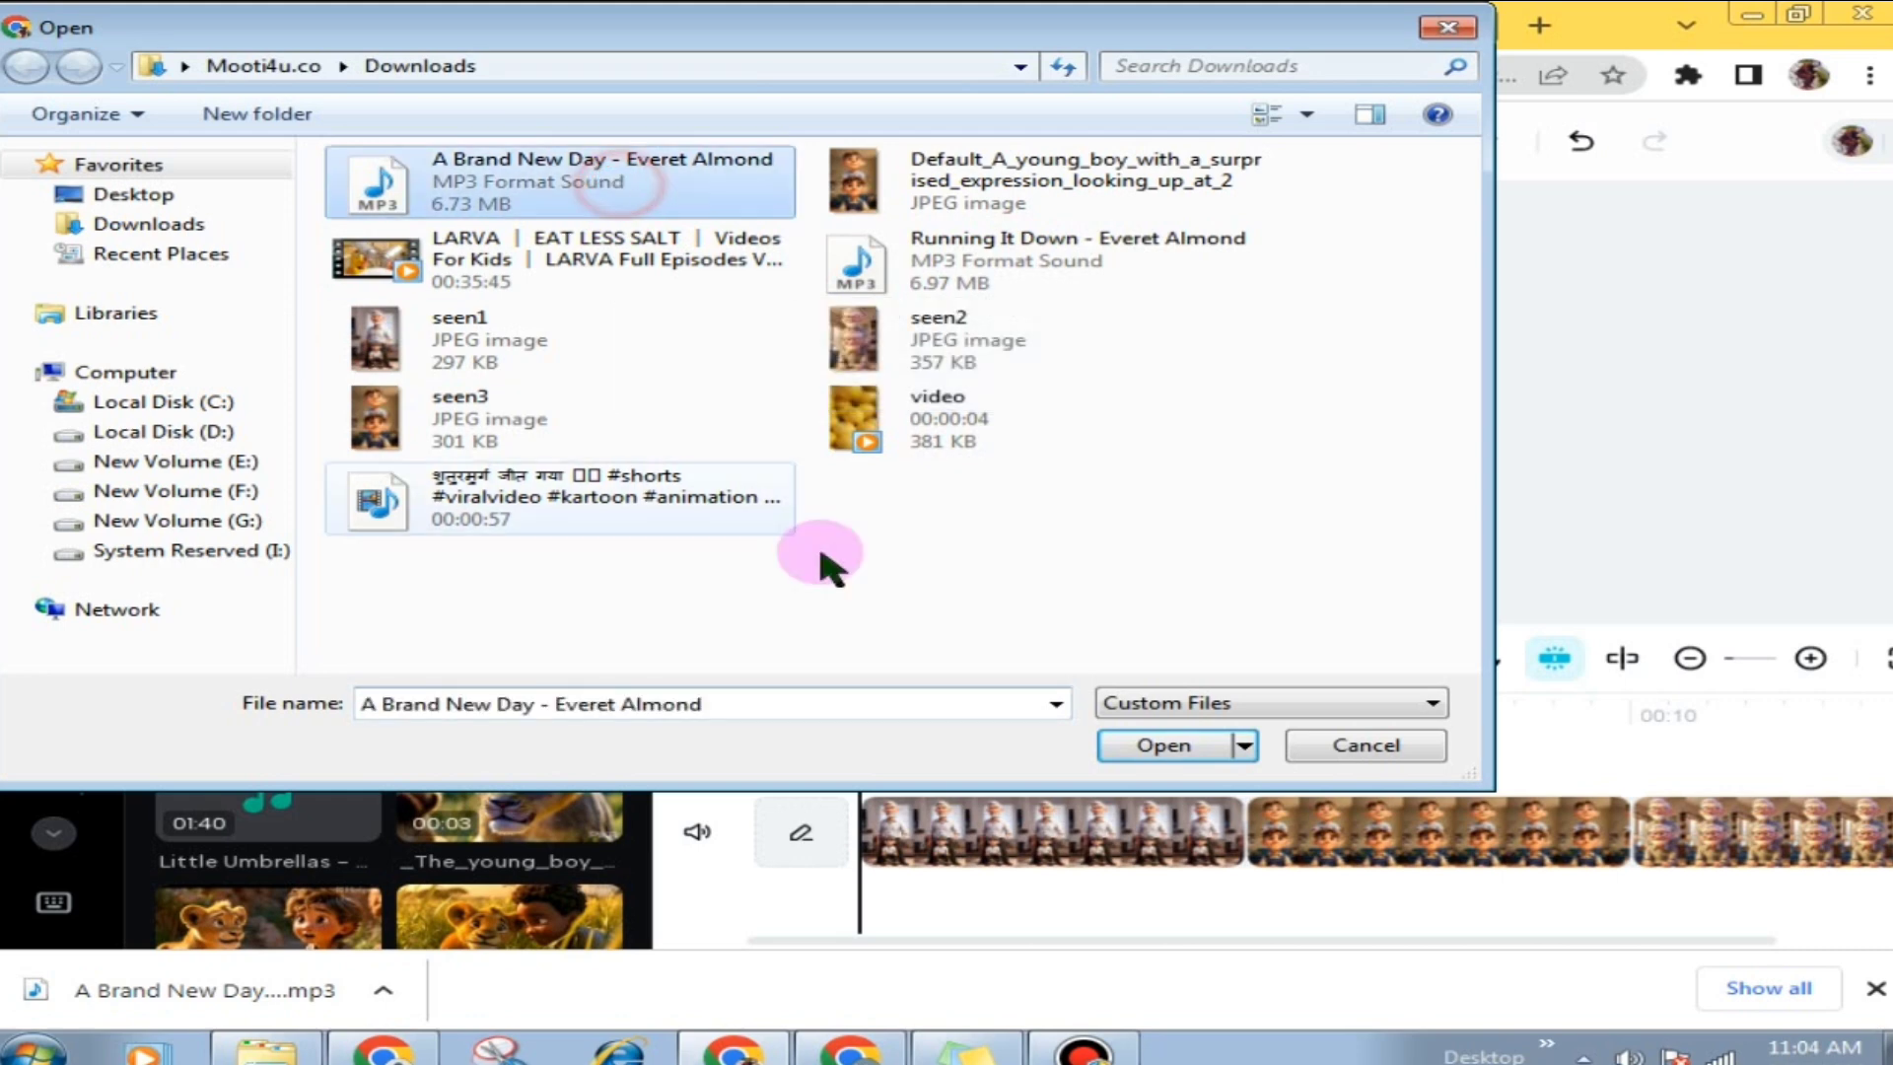
left_click(1163, 746)
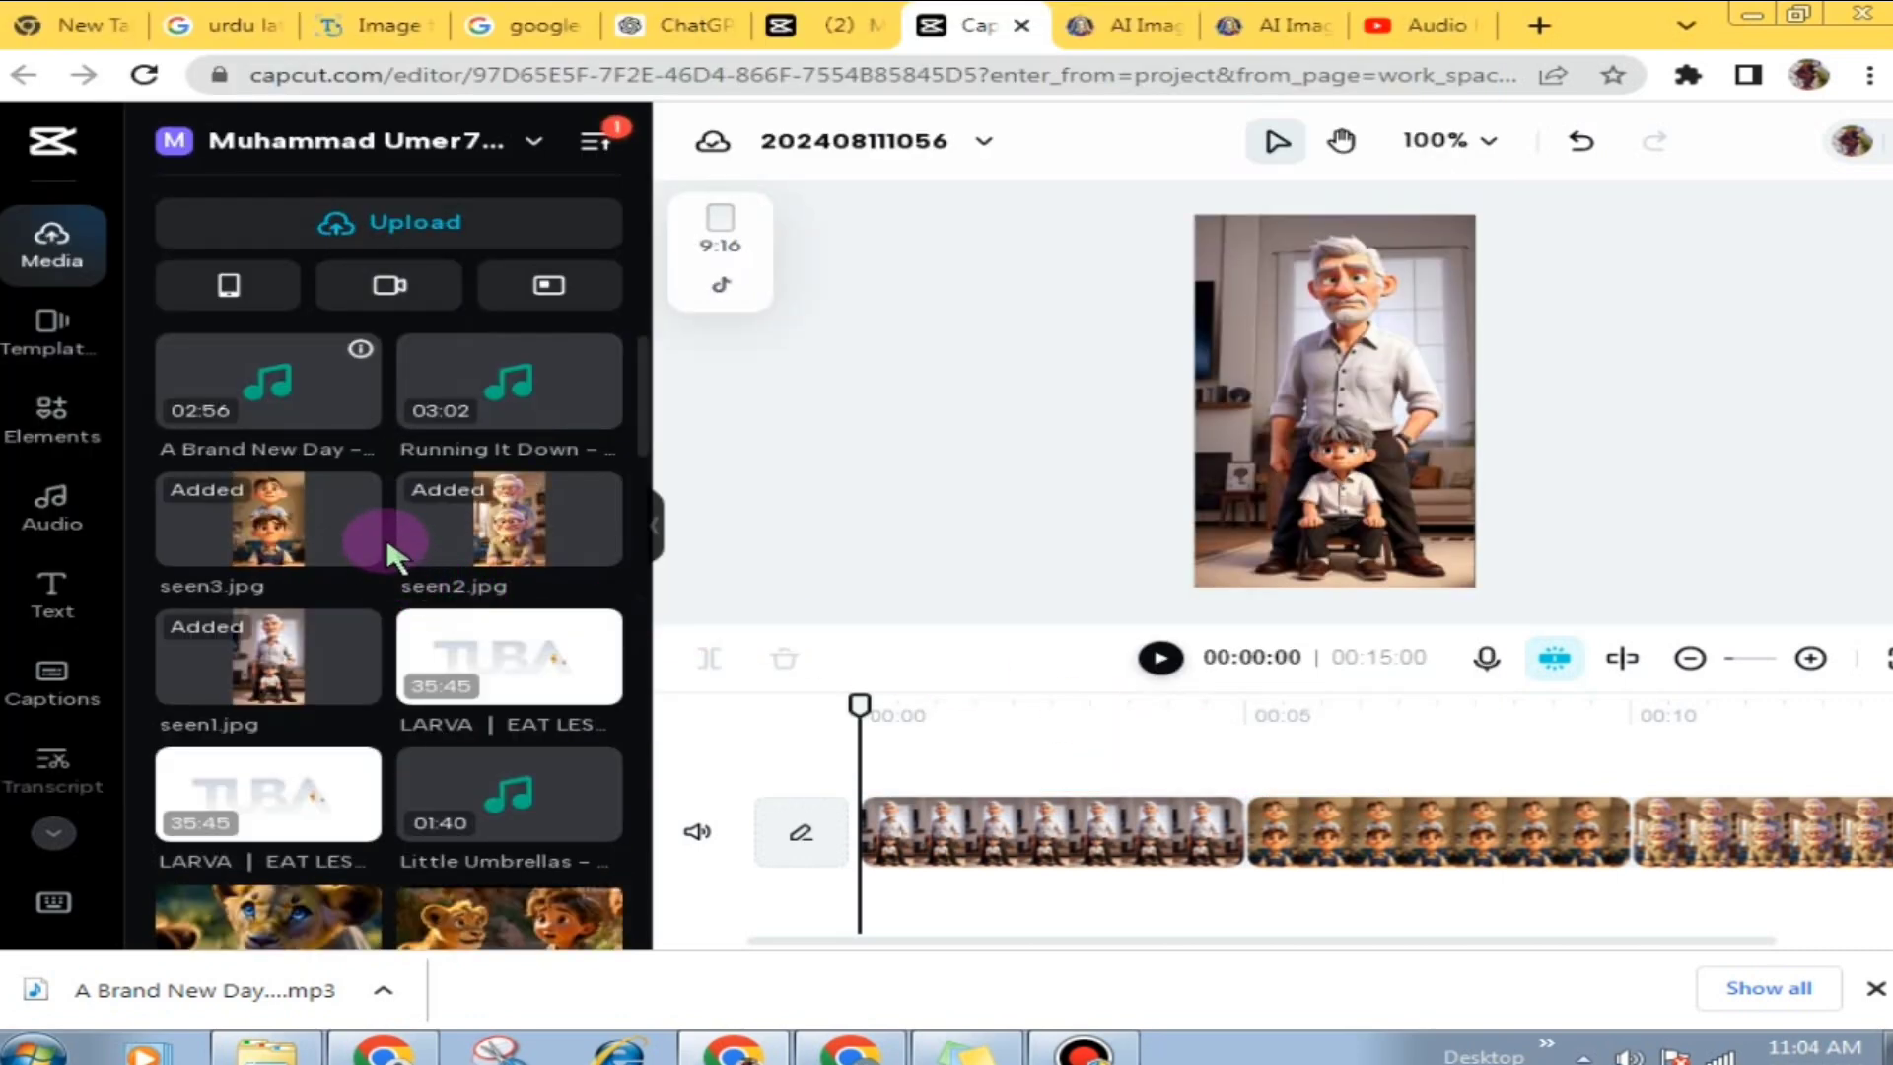
Step: Place the "A Brand New Day" track under the image clips from the start of the timeline, and test muting and unmuting it
left_click_drag(255, 399, 850, 909)
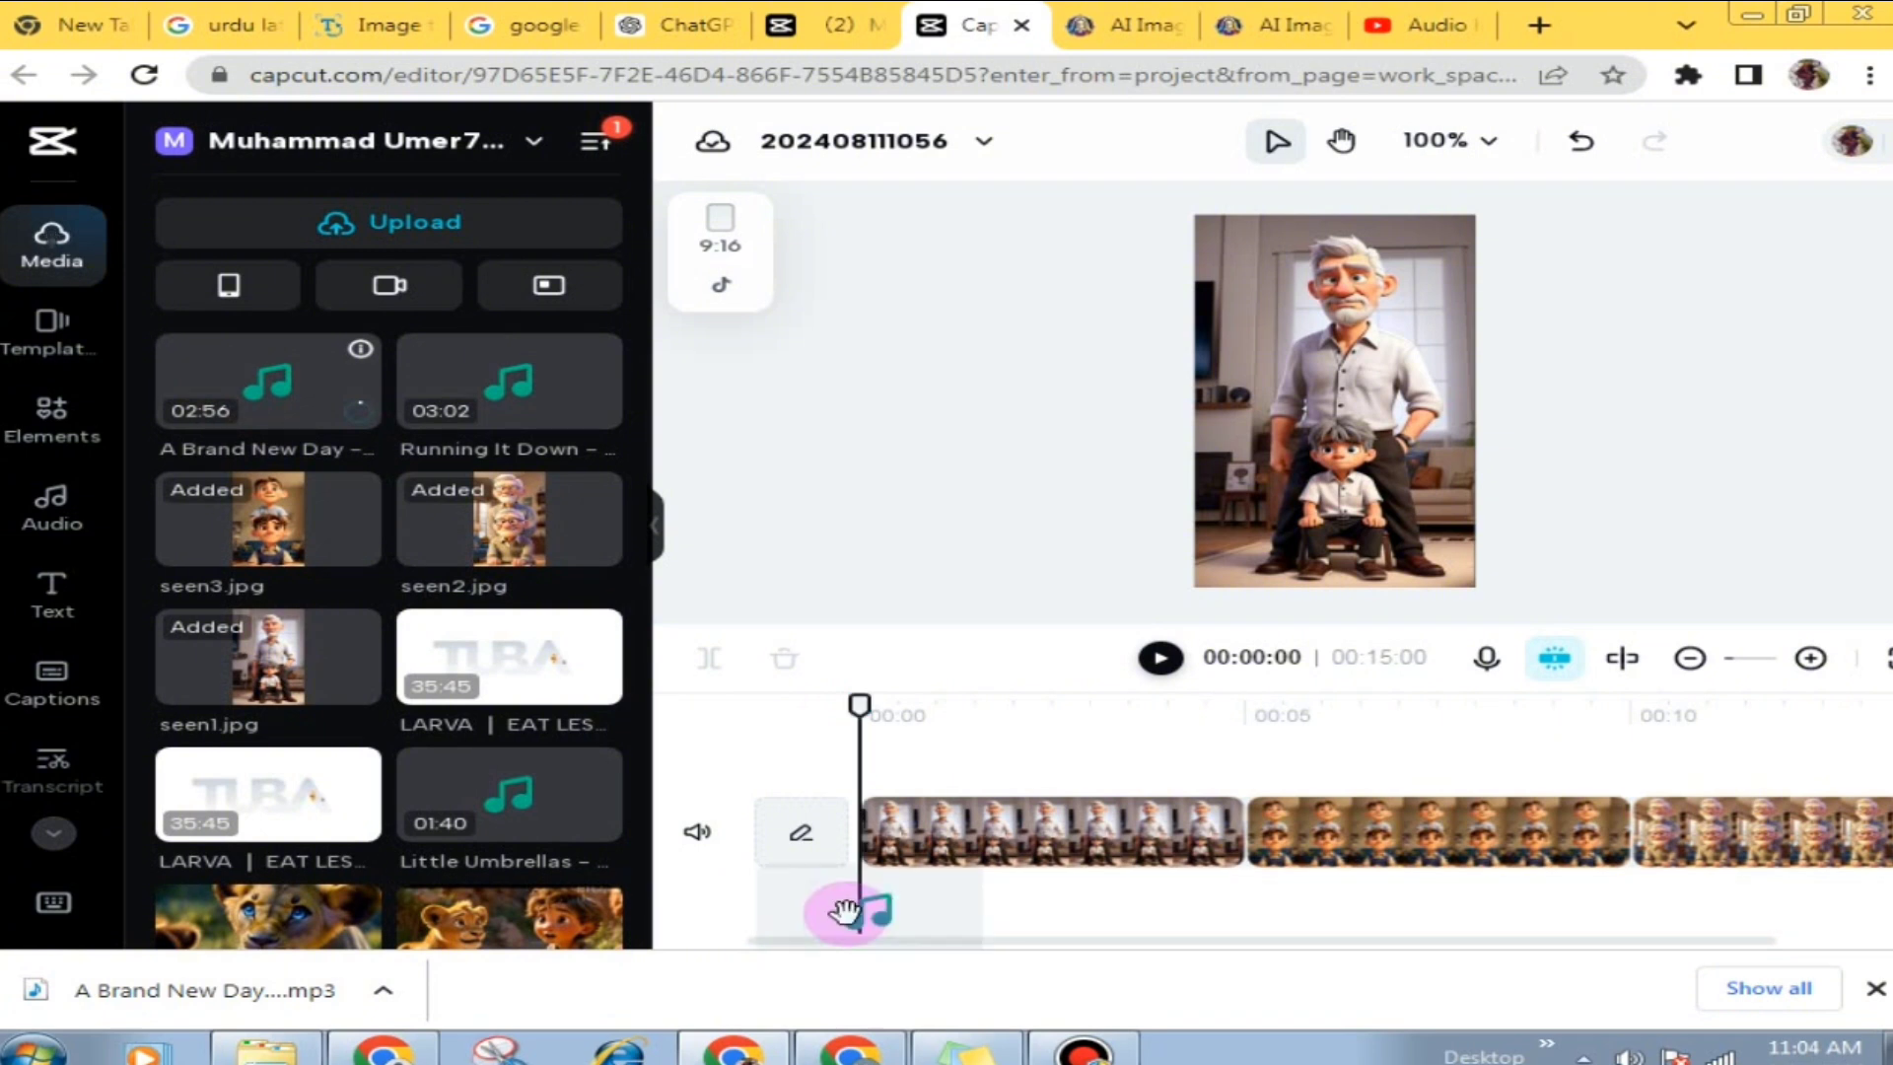
left_click(276, 384)
left_click_drag(277, 384, 836, 932)
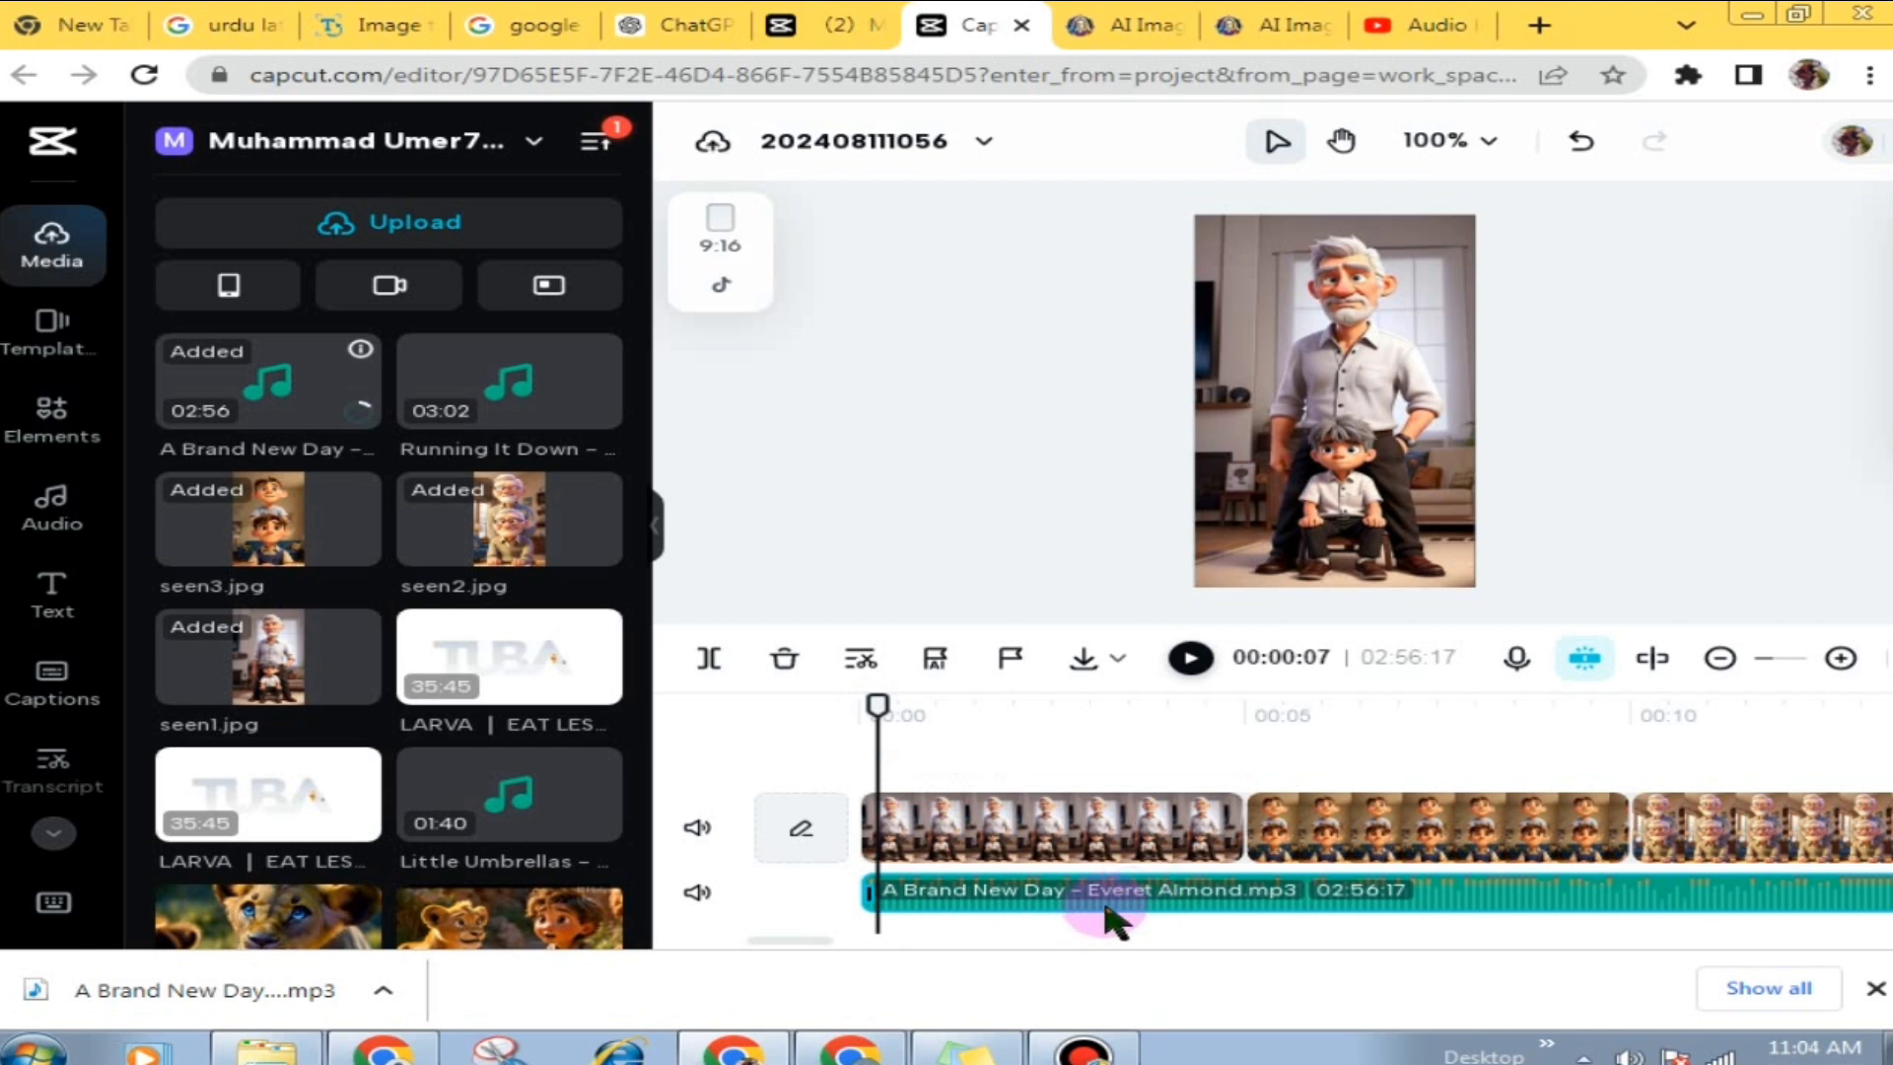
left_click(702, 895)
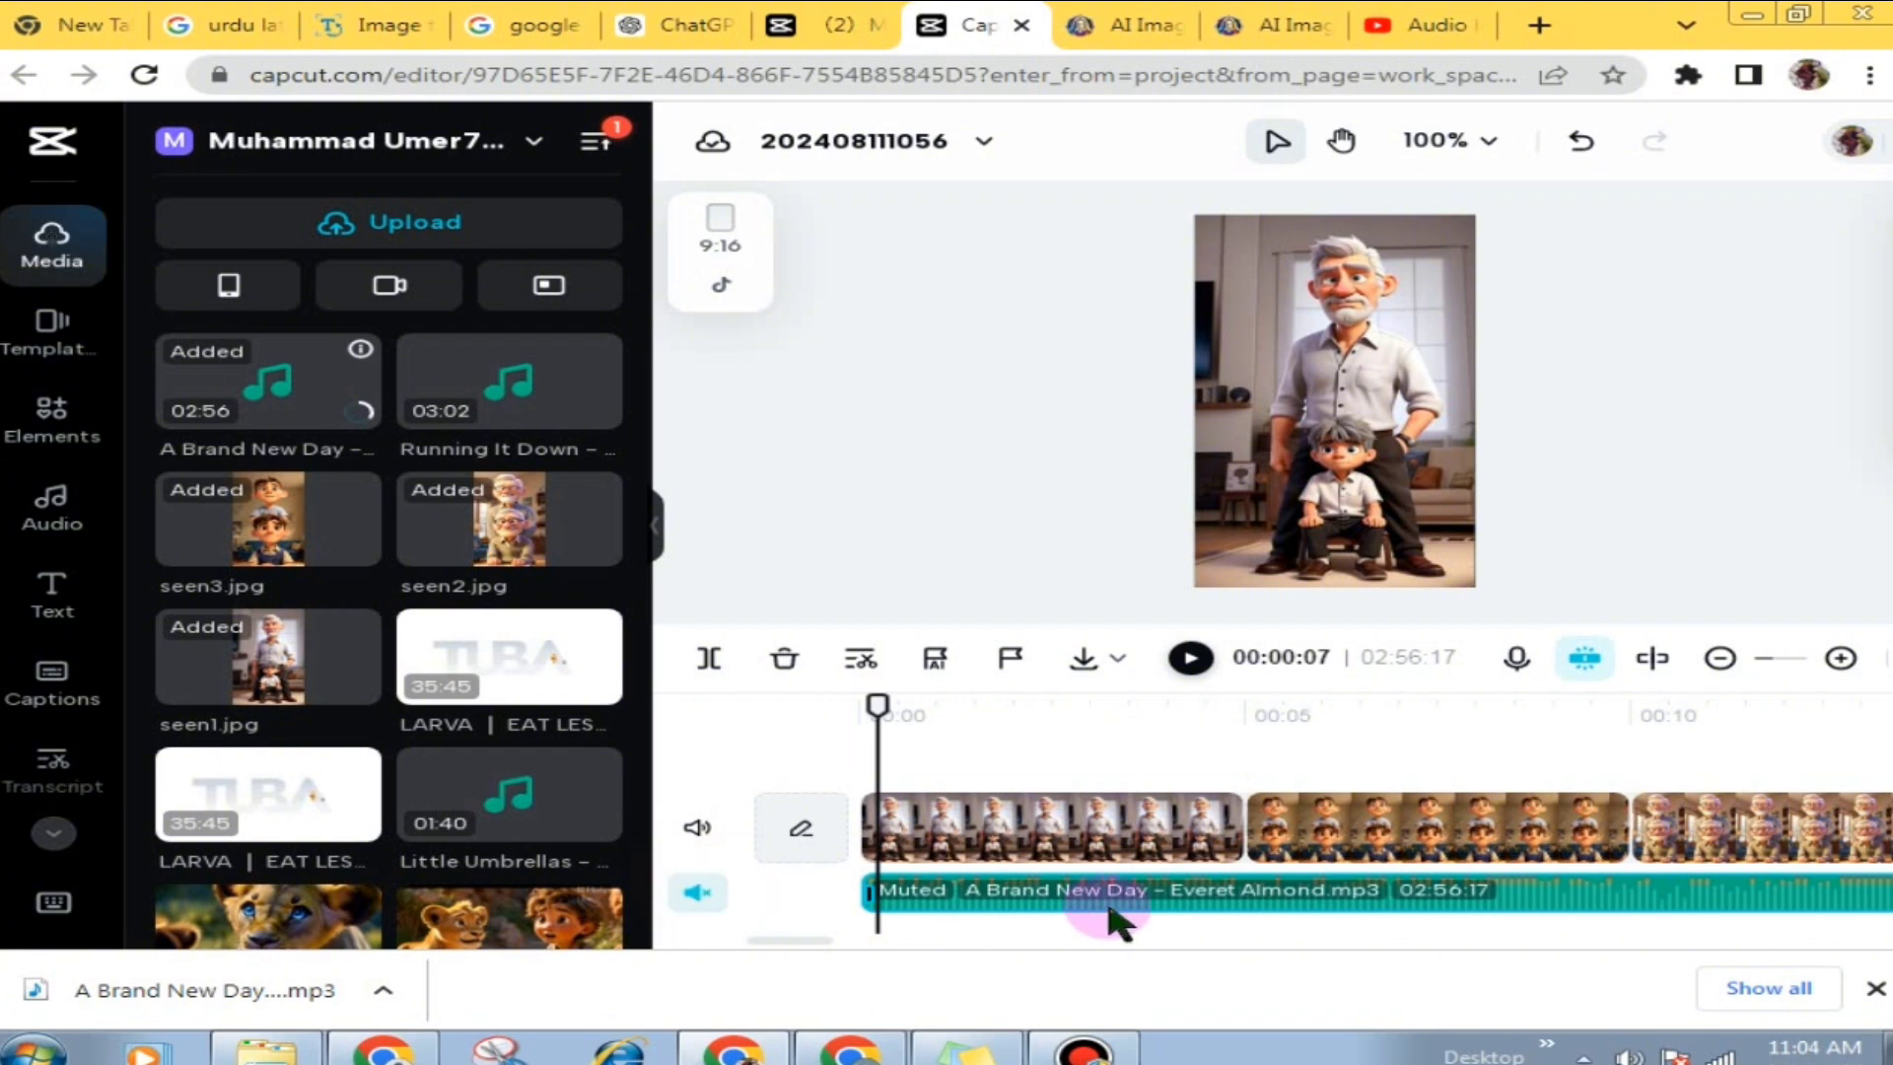
left_click(700, 896)
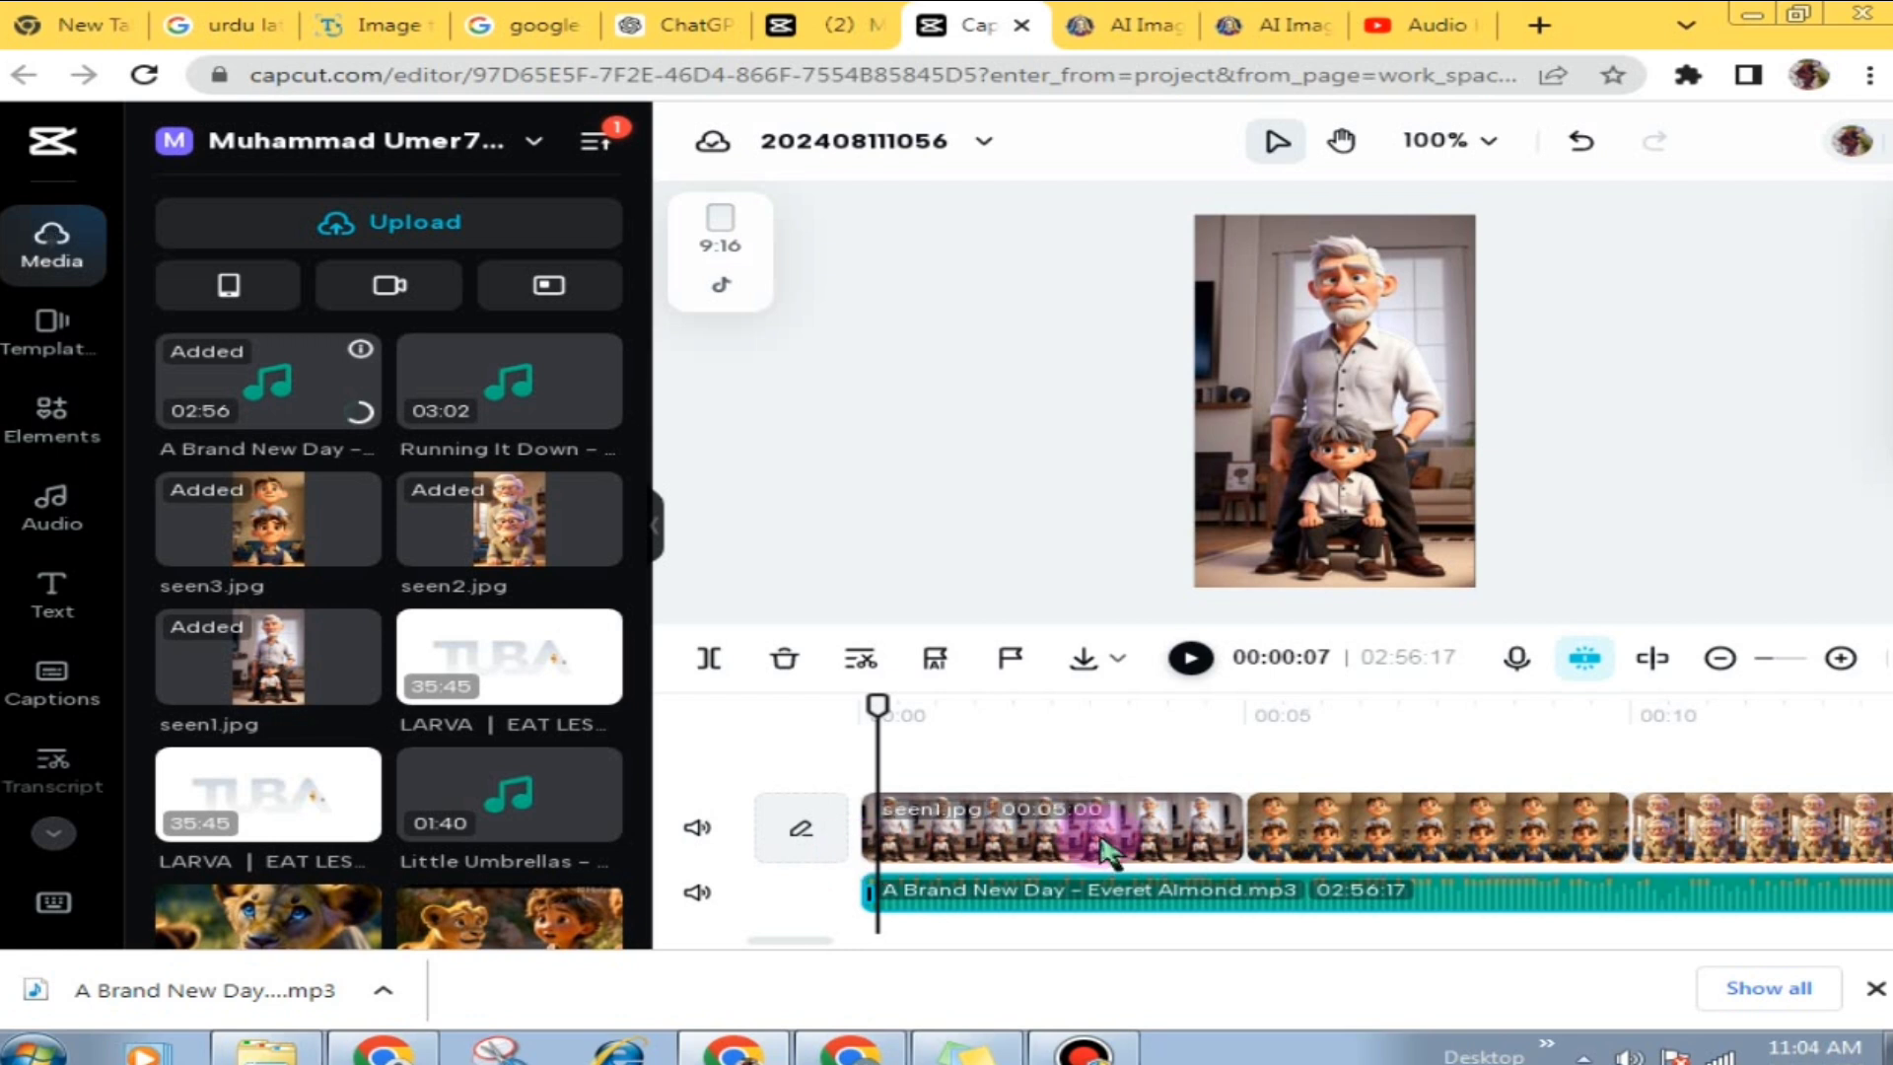
Step: Apply the trending Paint Splatter video effect near the start of the seen1.jpg clip
left_click(1109, 848)
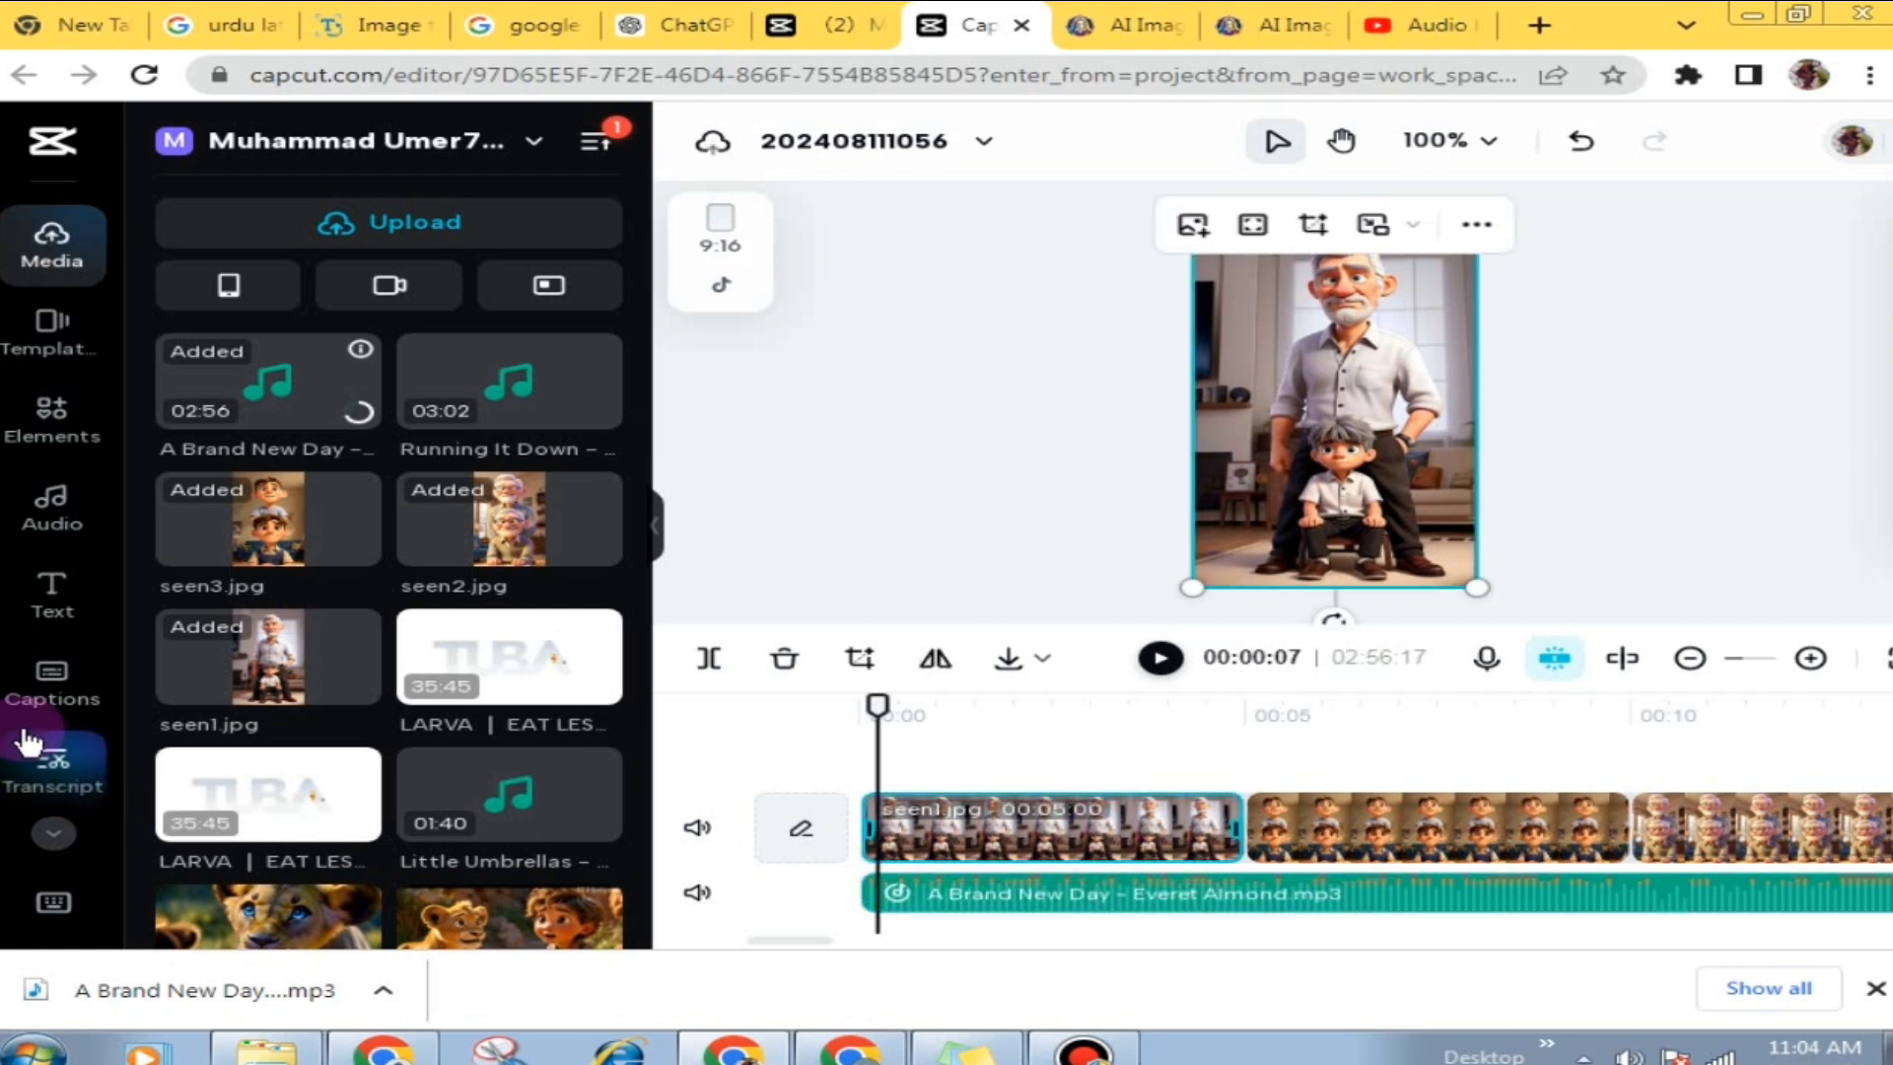
scroll(30, 740, "down", 3)
left_click(55, 596)
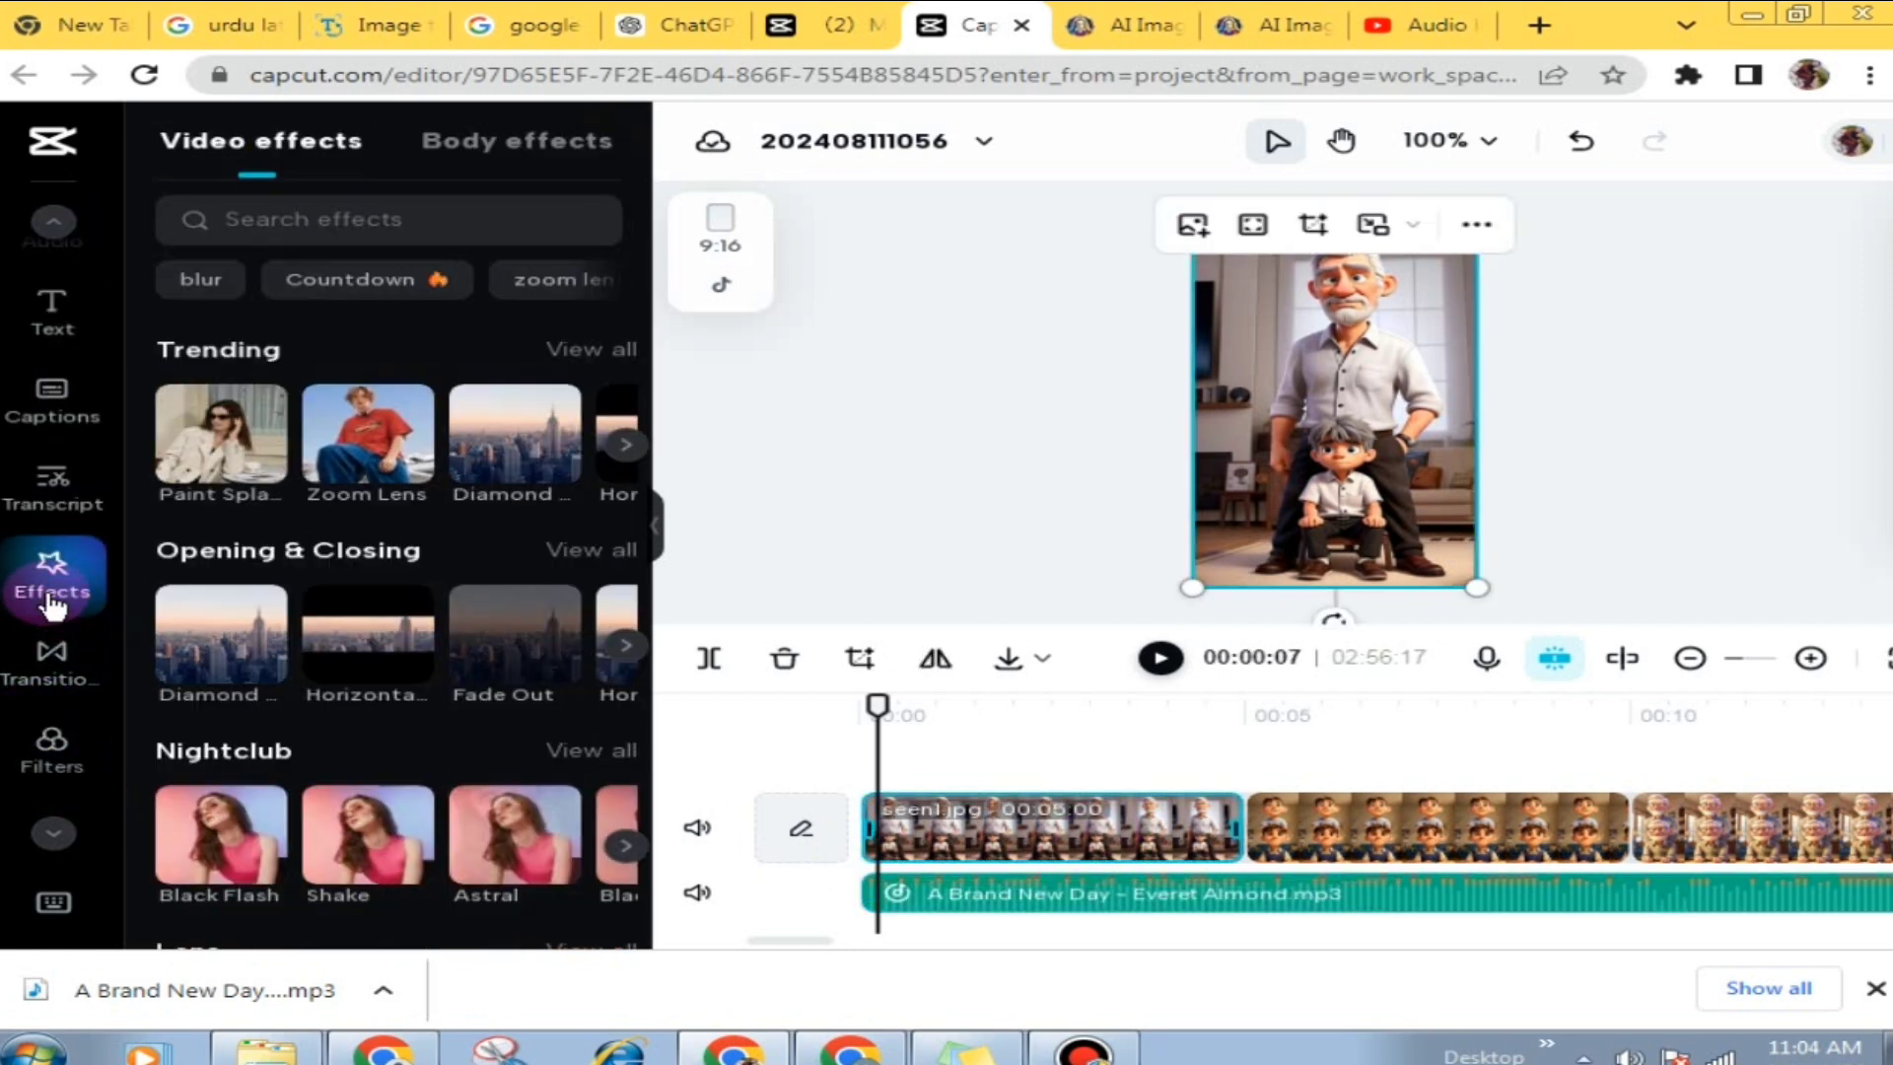
left_click(183, 455)
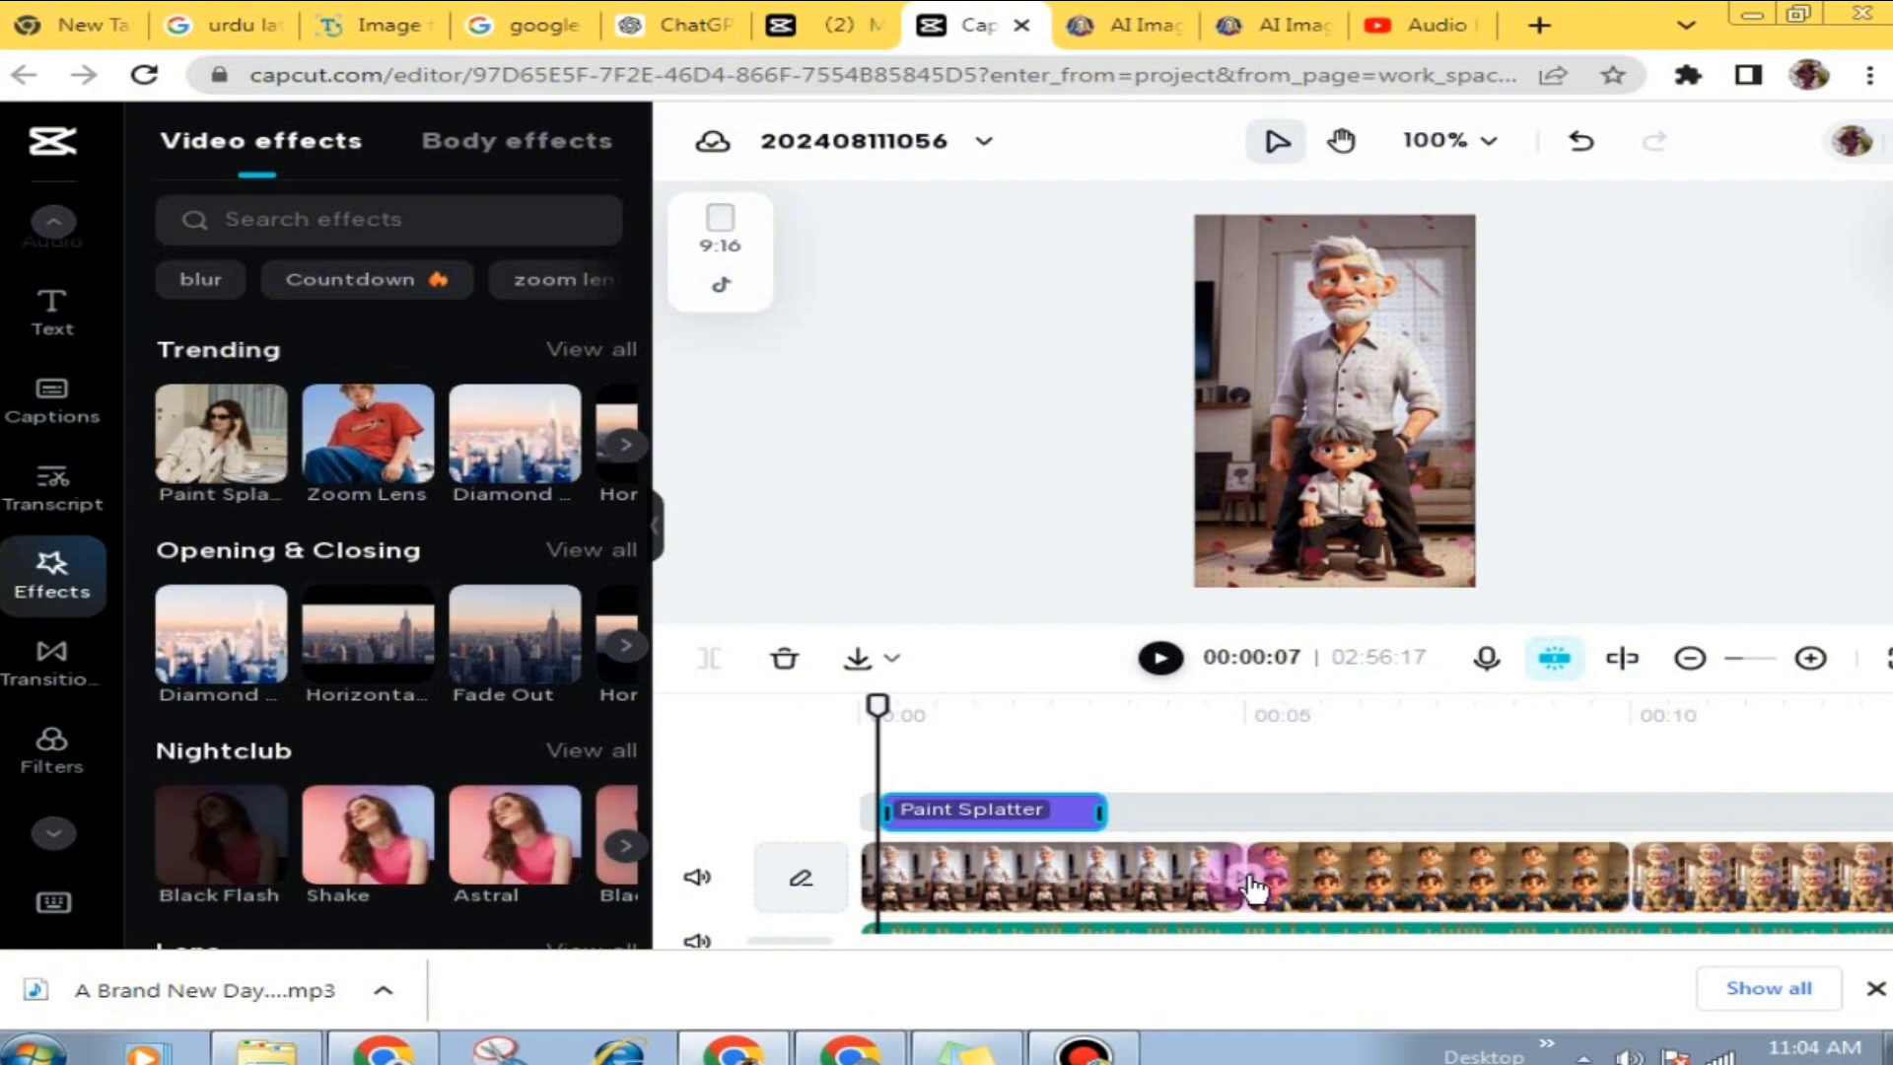
Step: Try the Black Fade and Mix transitions between the first two clips, apply the trending White Flash one, and preview it
left_click(1246, 876)
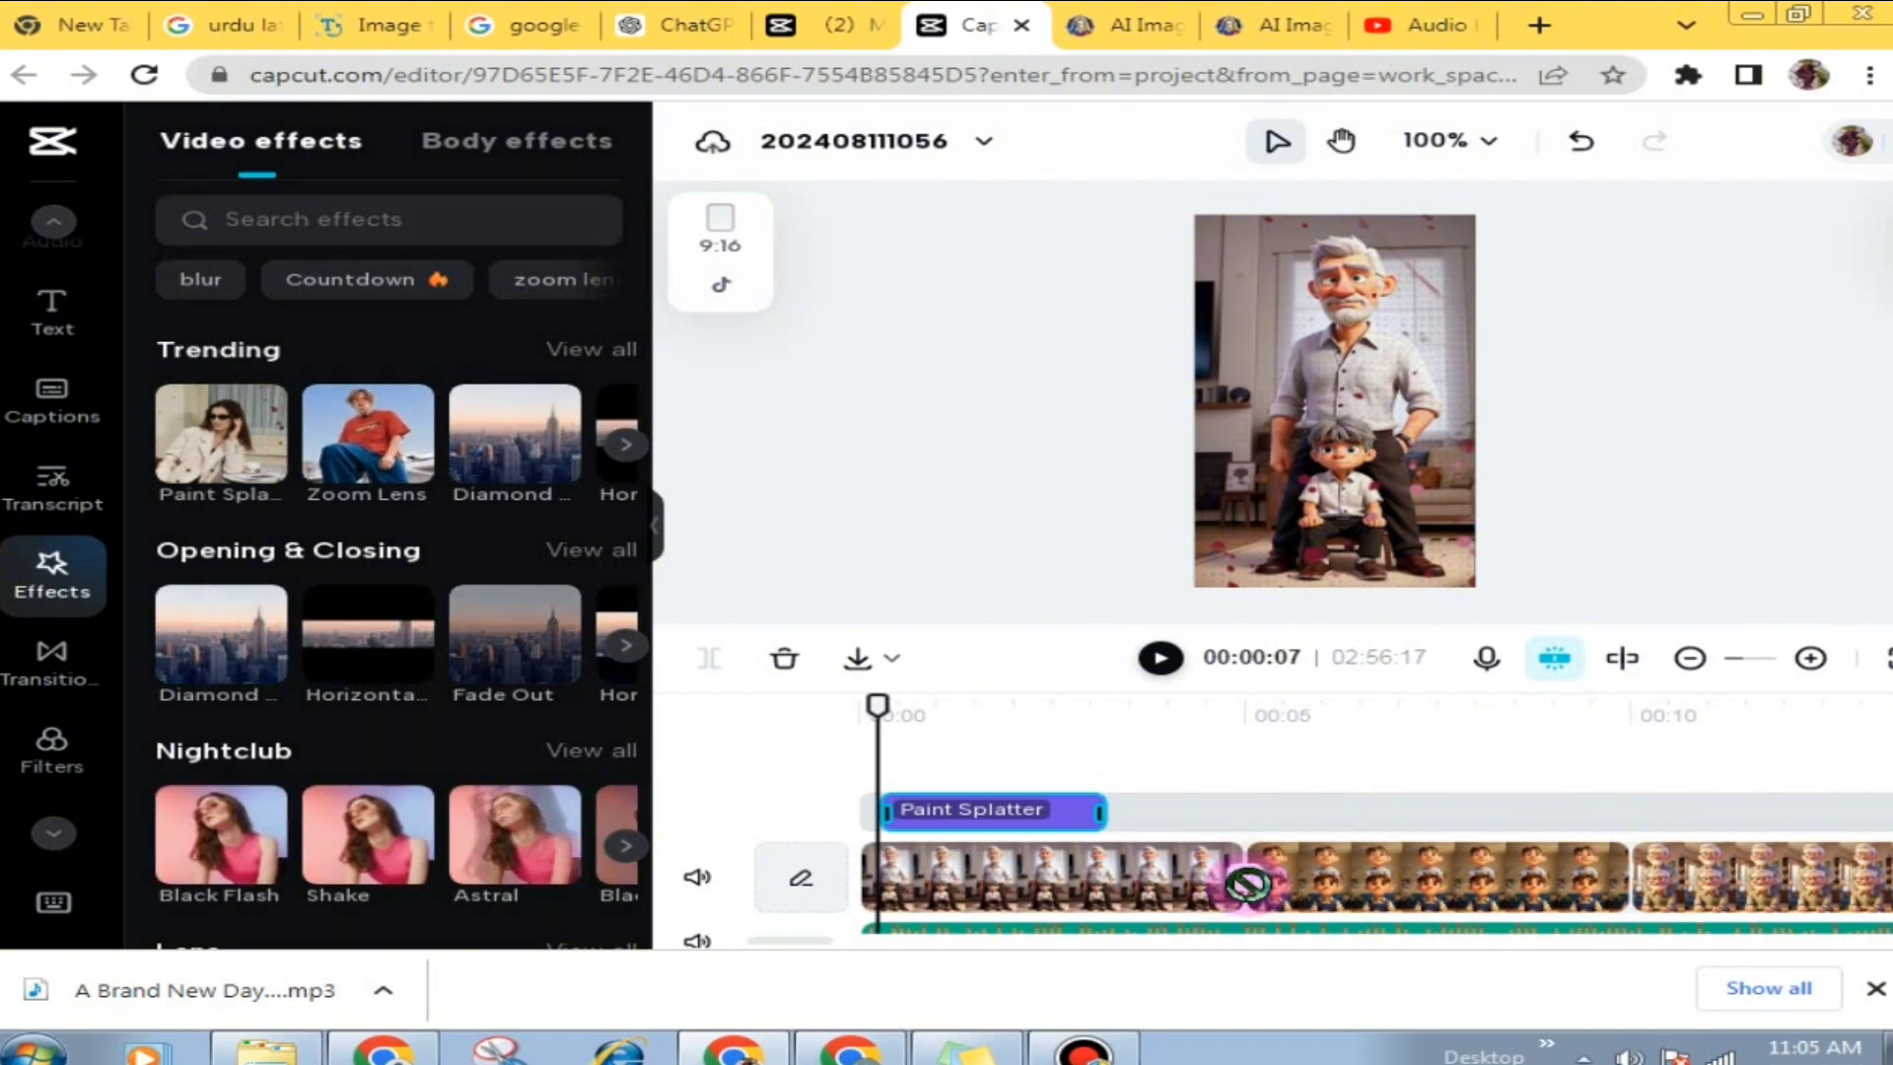
left_click(263, 485)
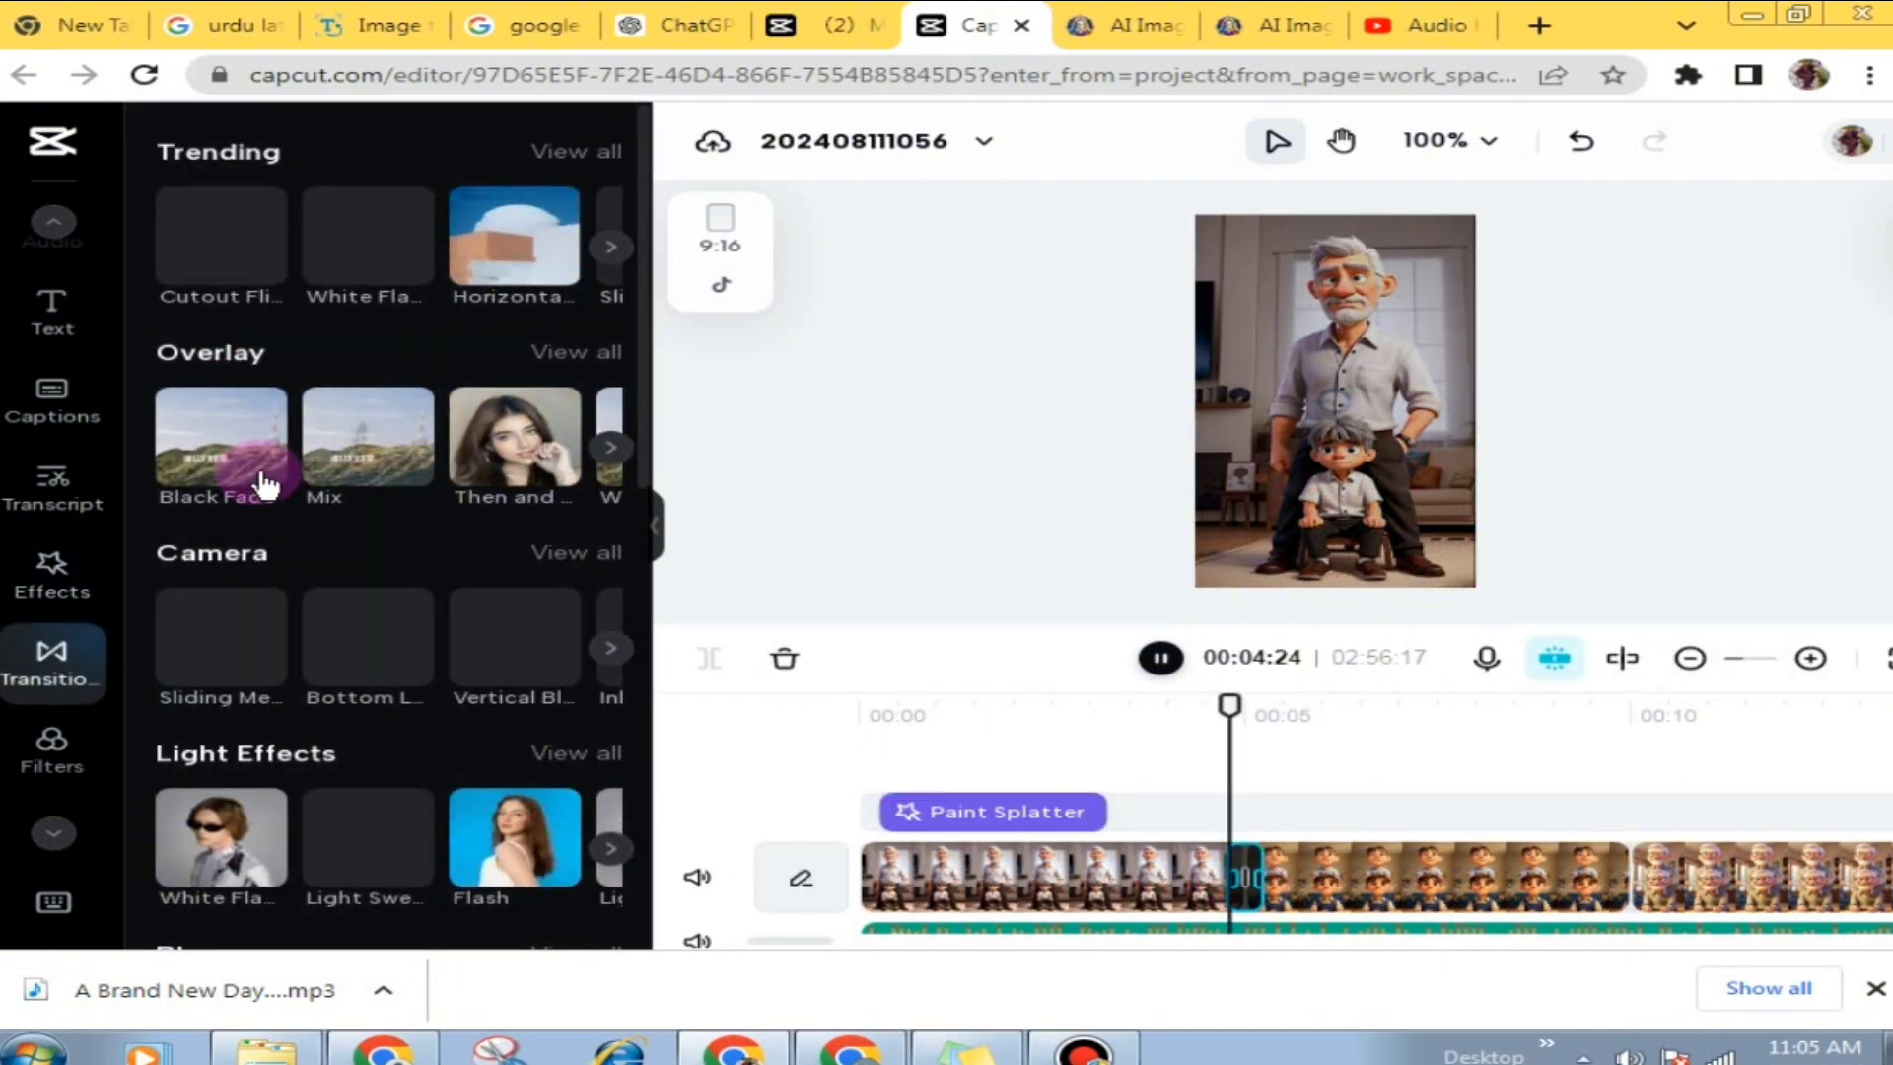
left_click(334, 455)
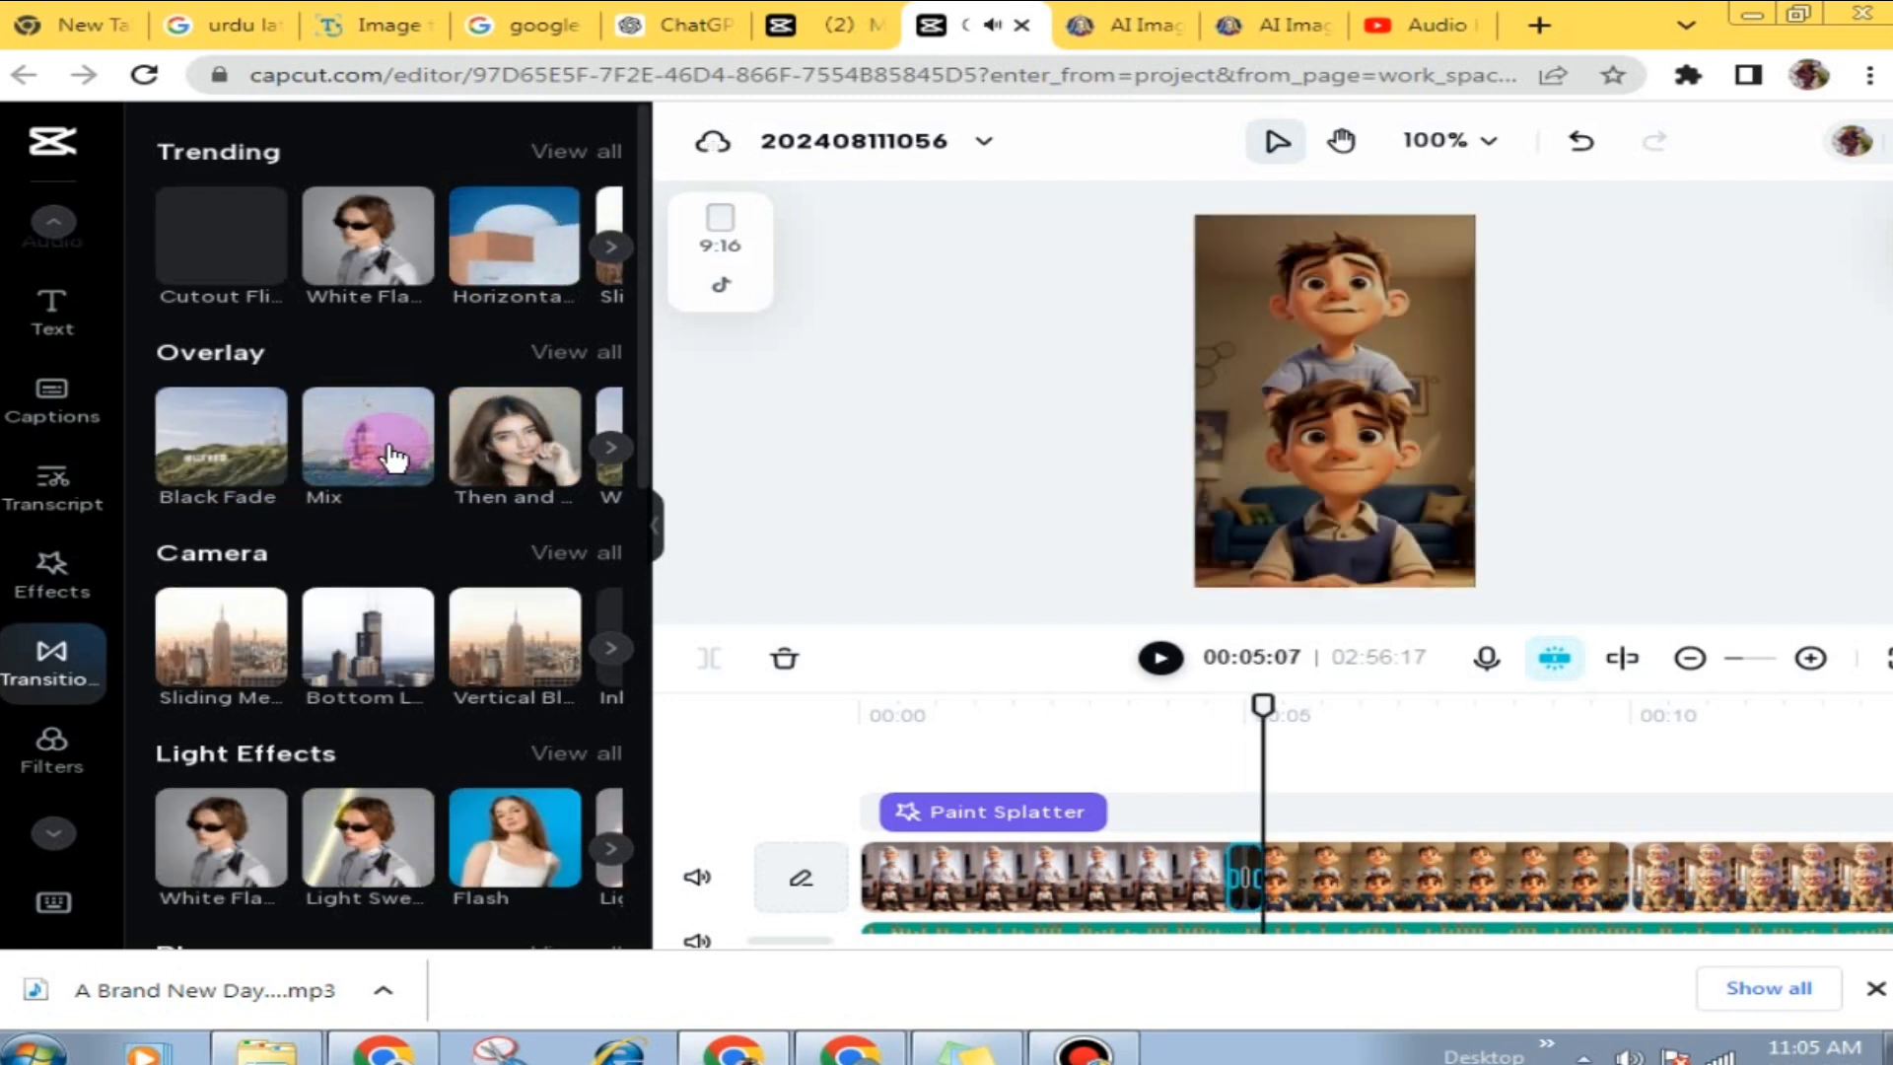
left_click(404, 242)
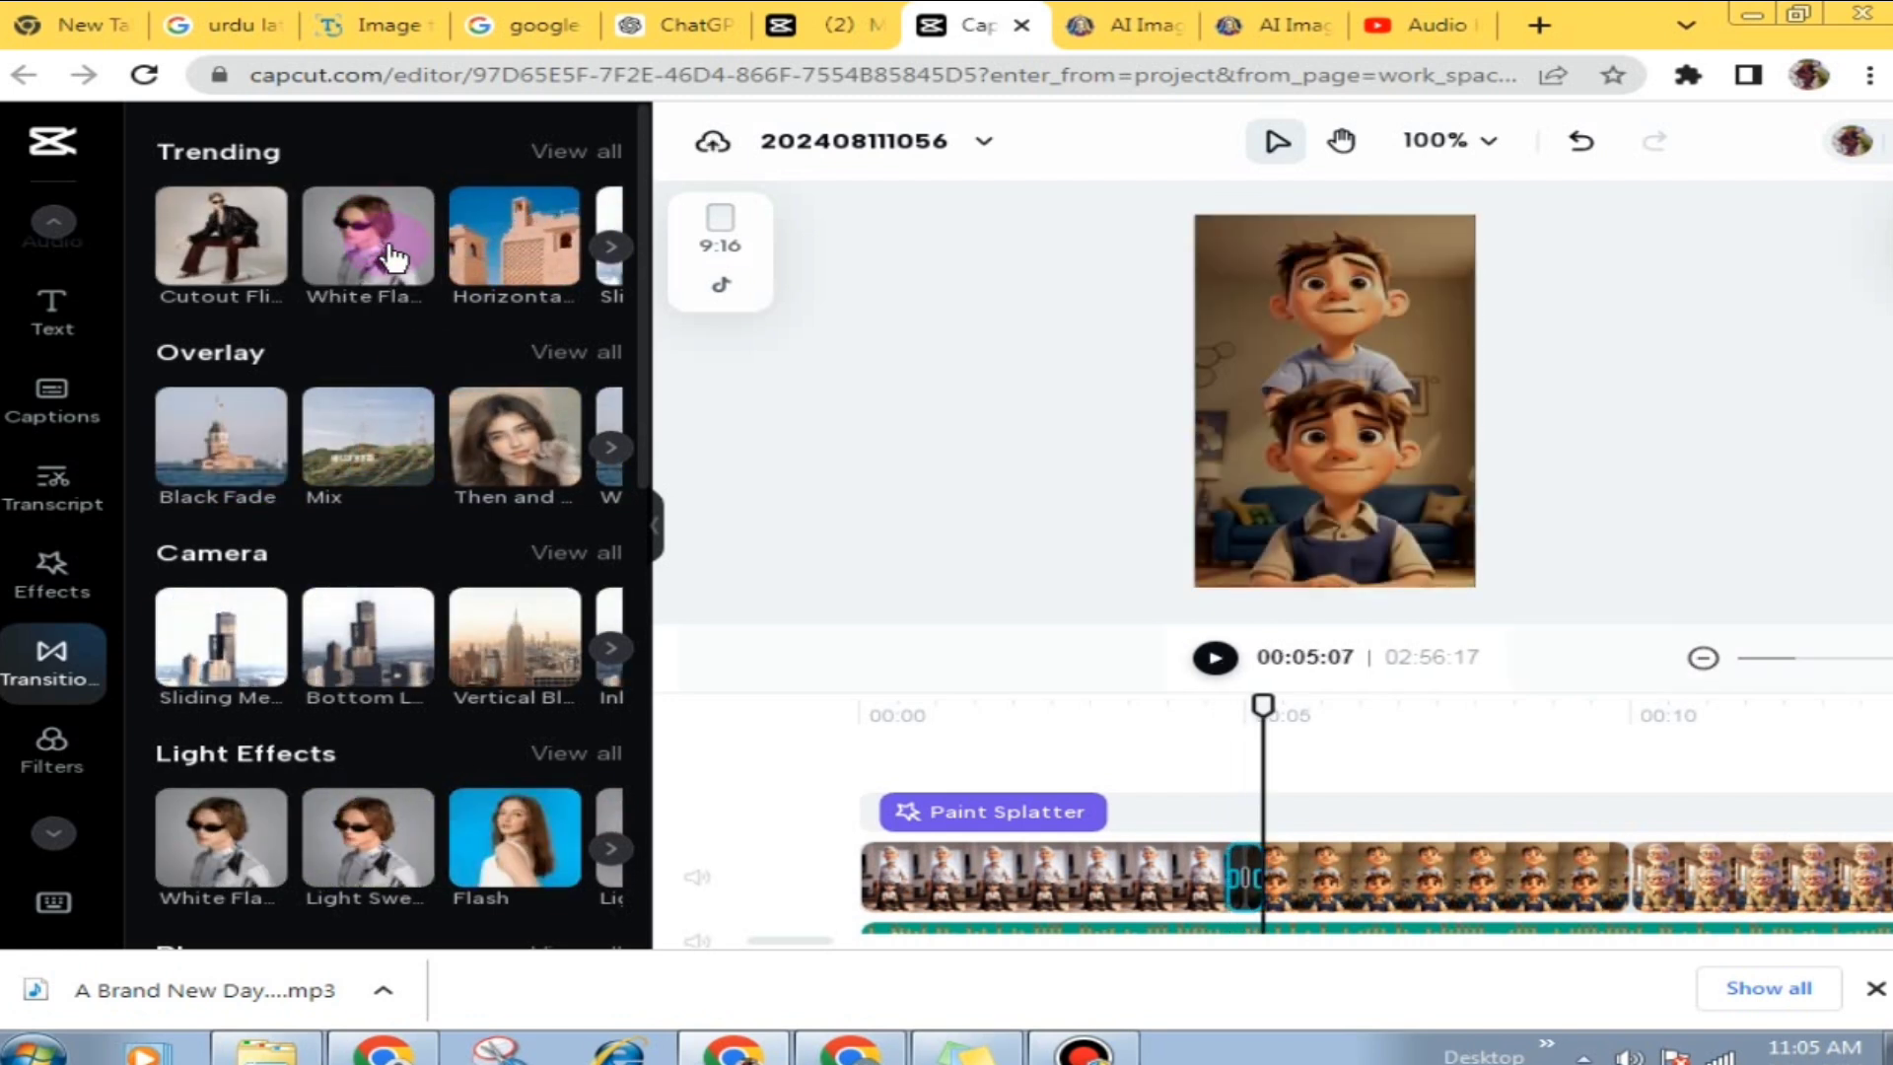
mouse_move(368, 236)
left_mouse_down()
mouse_move(709, 634)
mouse_move(1251, 876)
left_mouse_up()
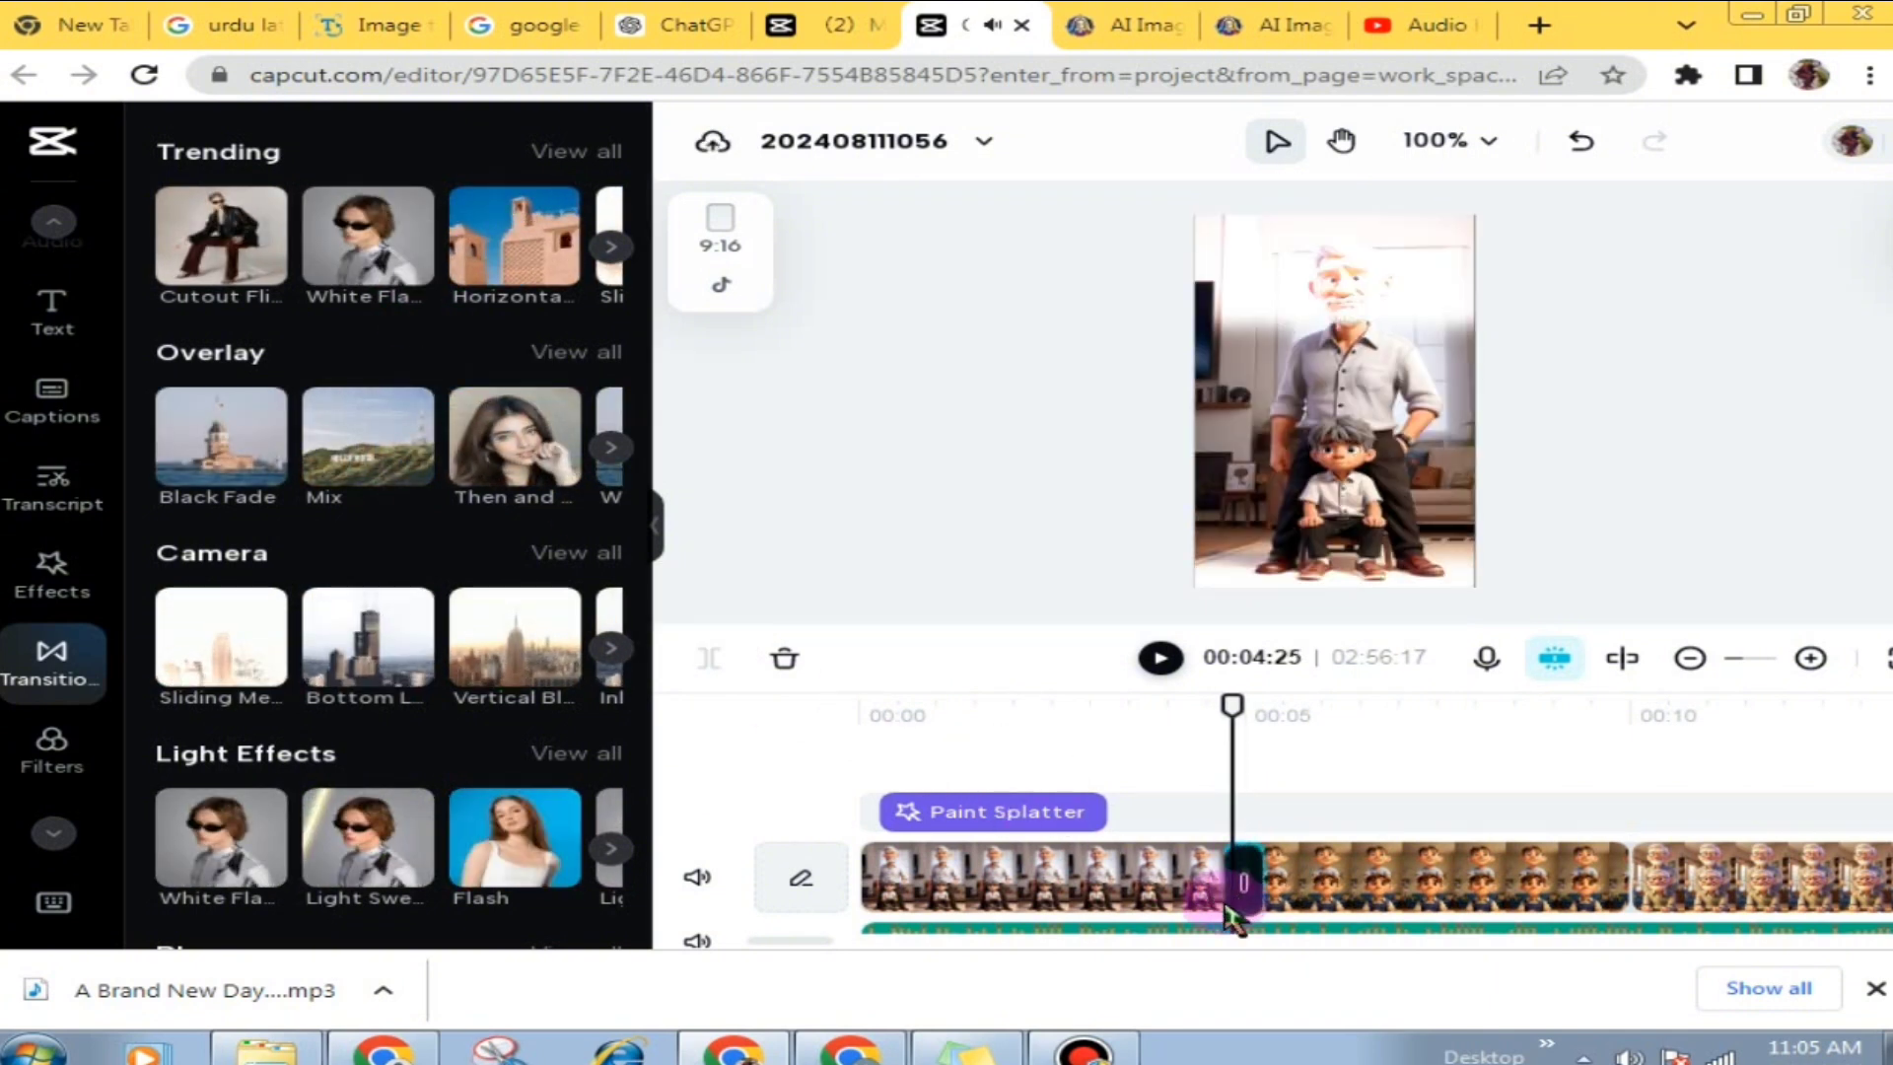
left_click(1179, 707)
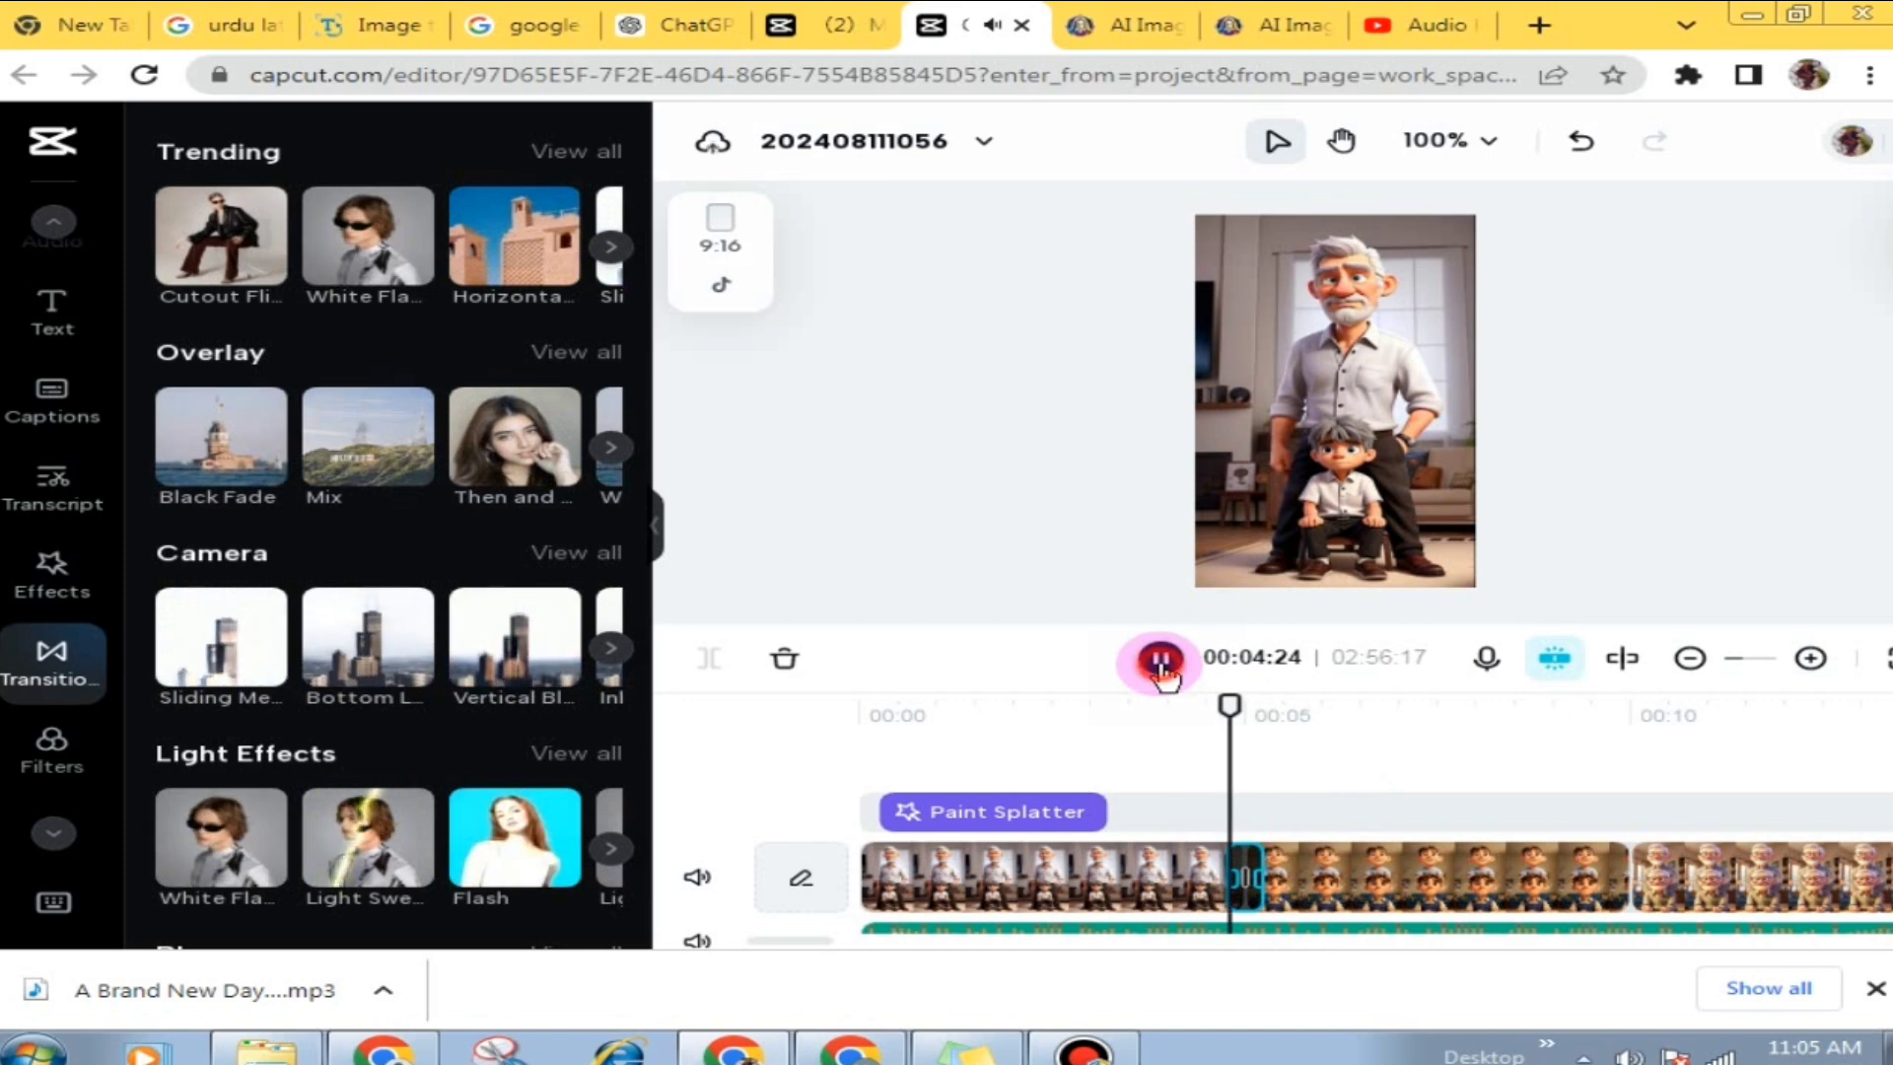
left_click(1164, 671)
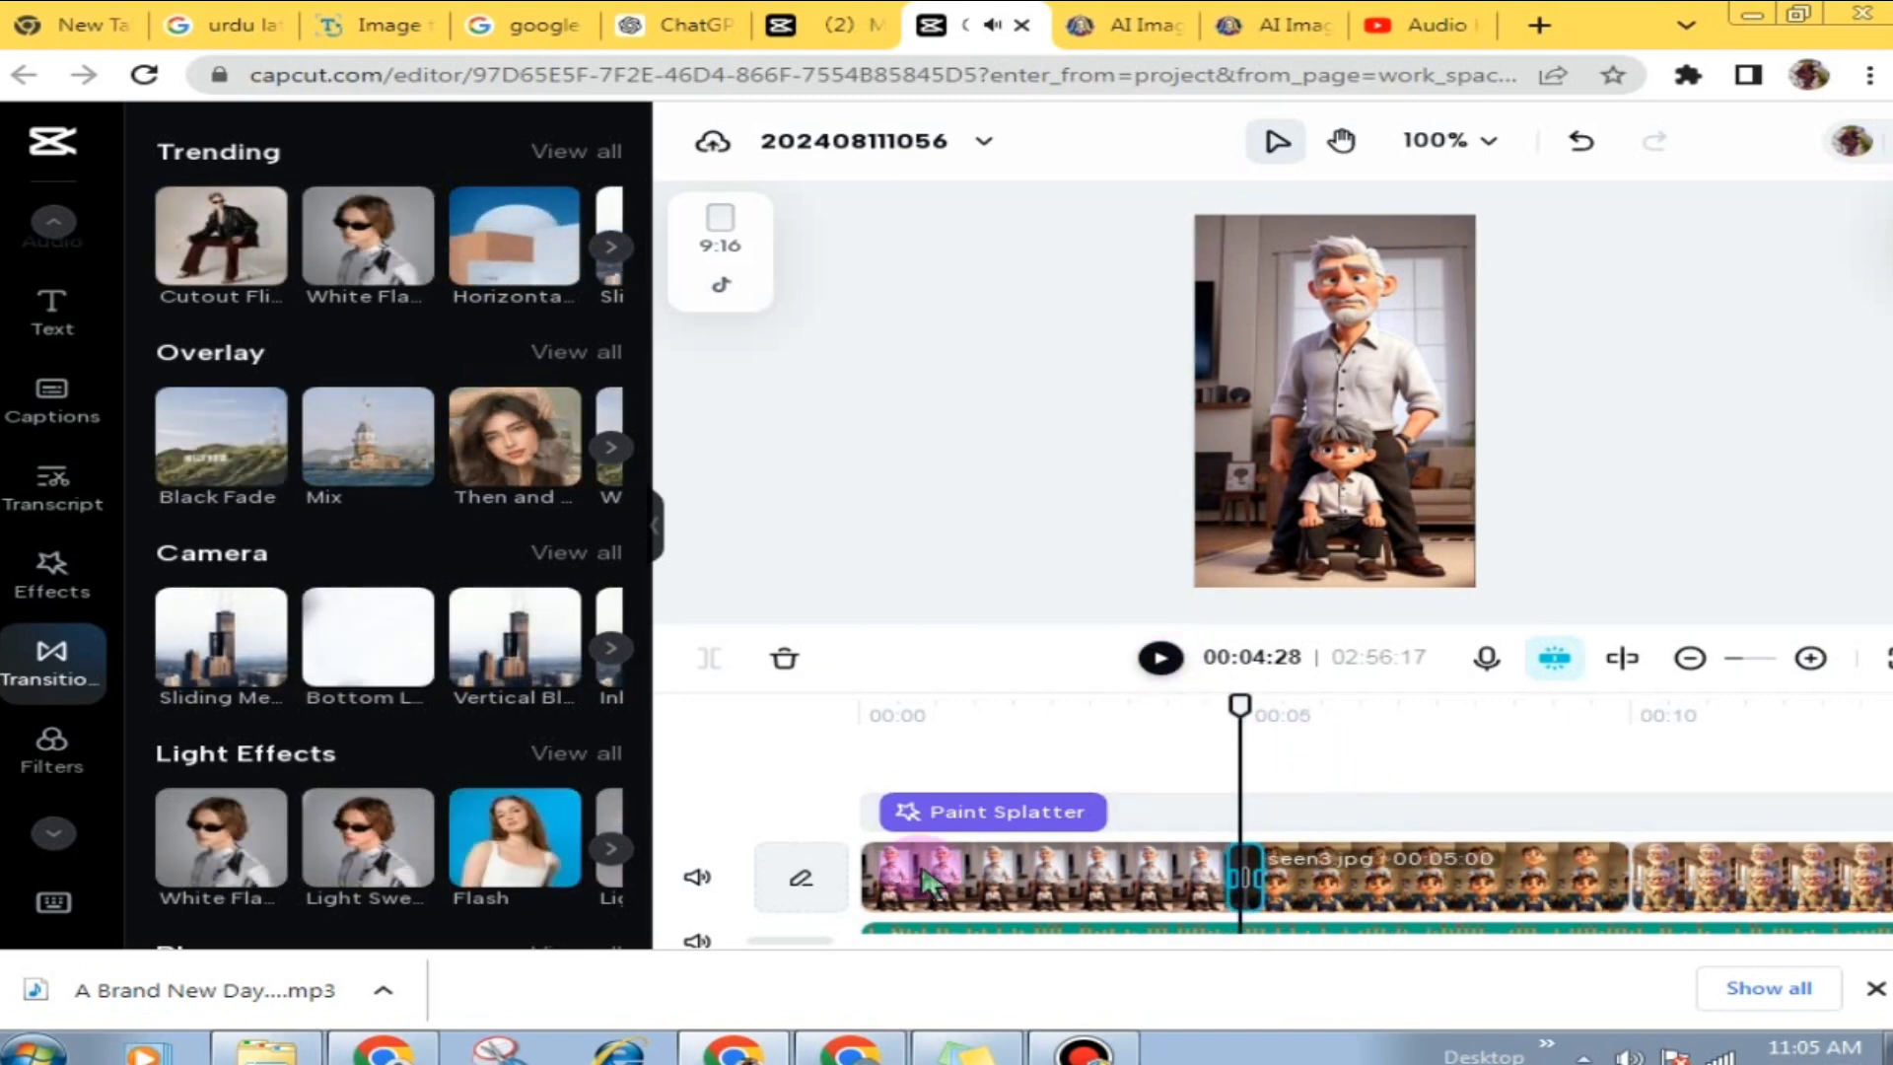
Step: Export the video for download at 1080p, recommended quality, 50fps, in MP4 format
left_click(1871, 987)
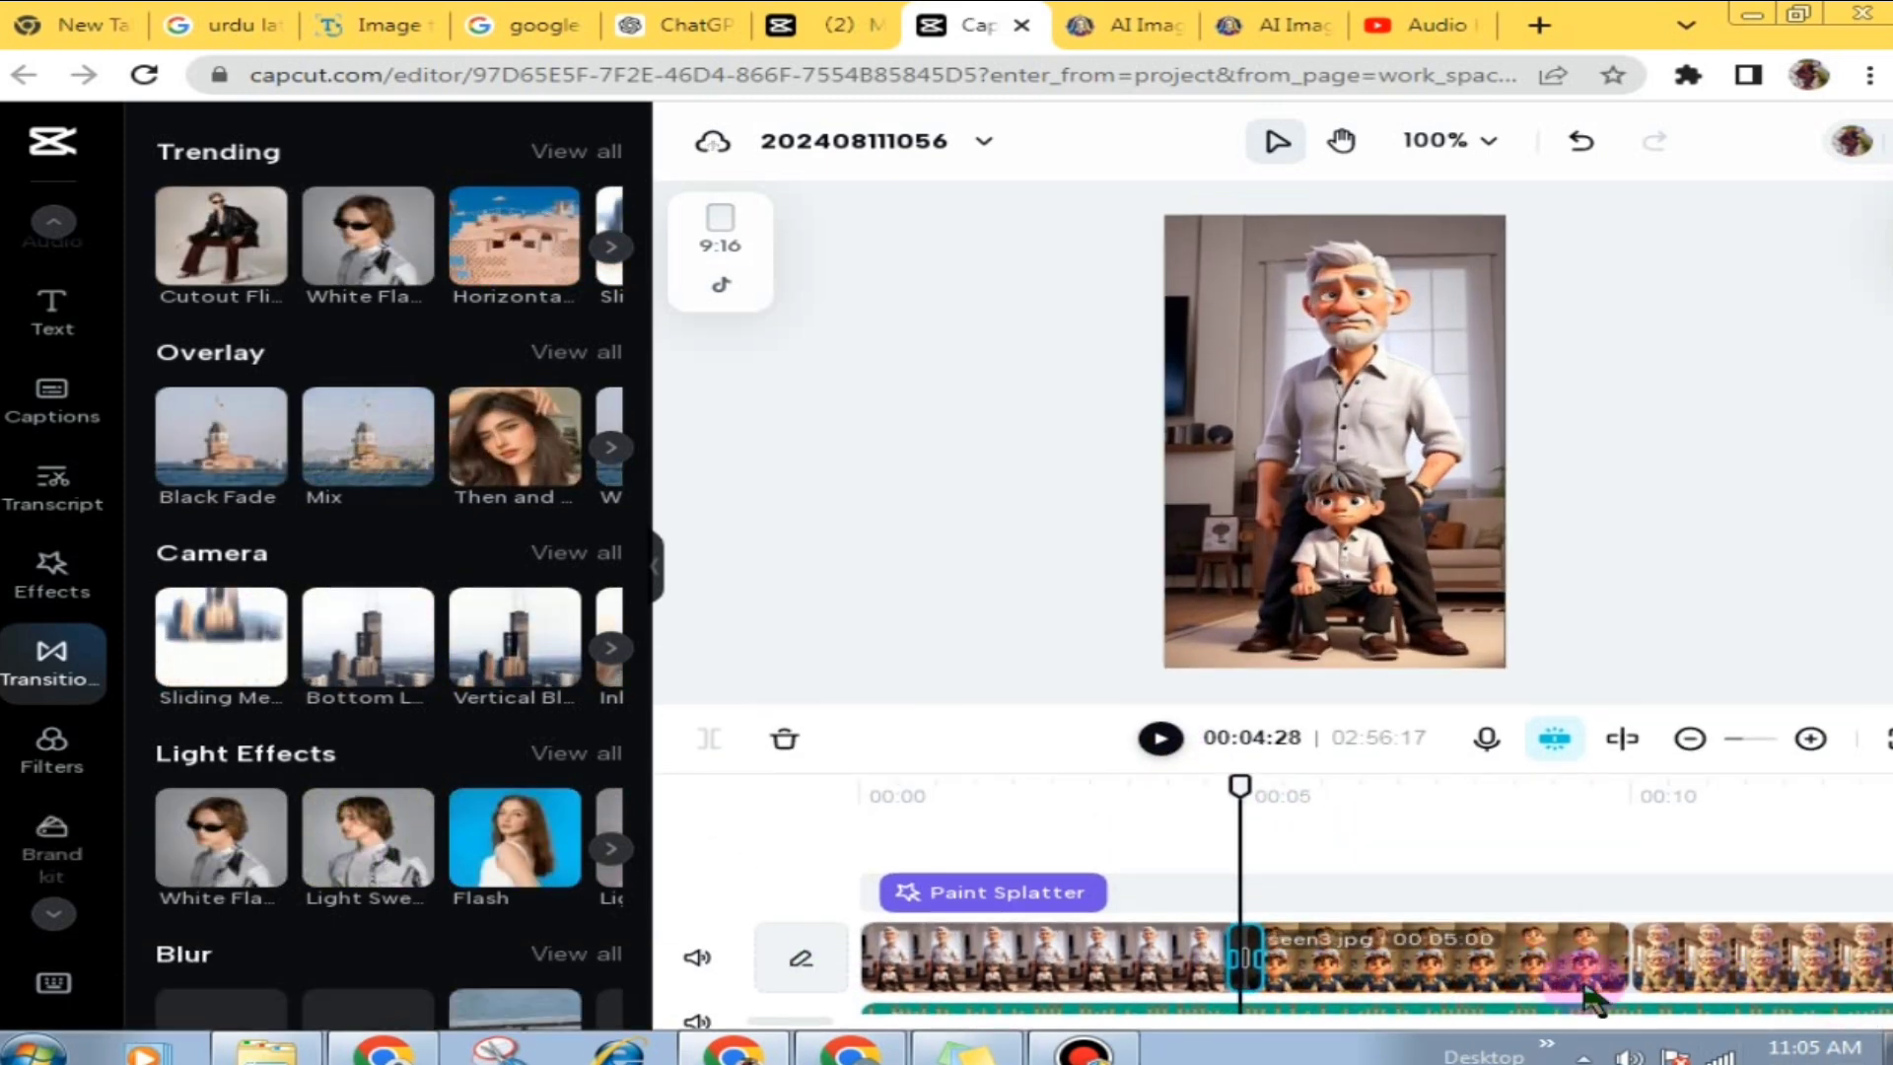
left_click(1666, 165)
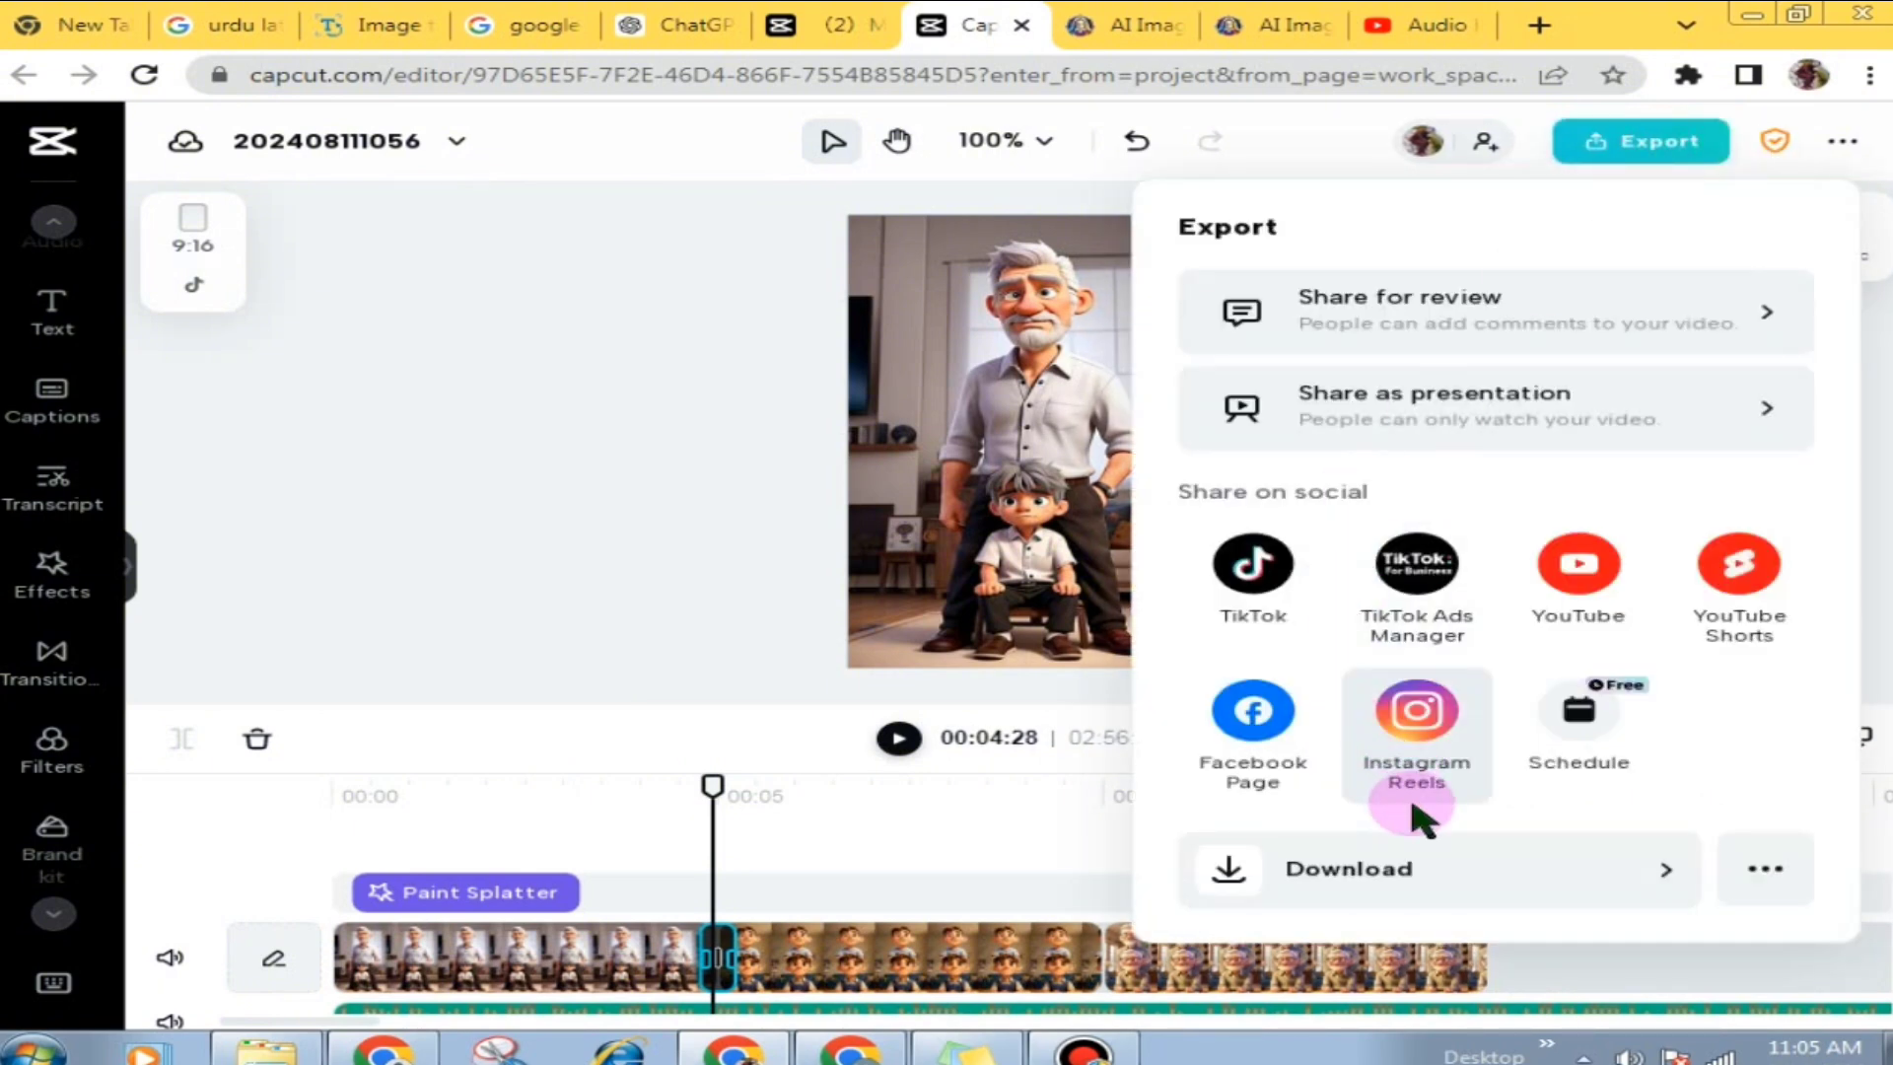
left_click(1629, 892)
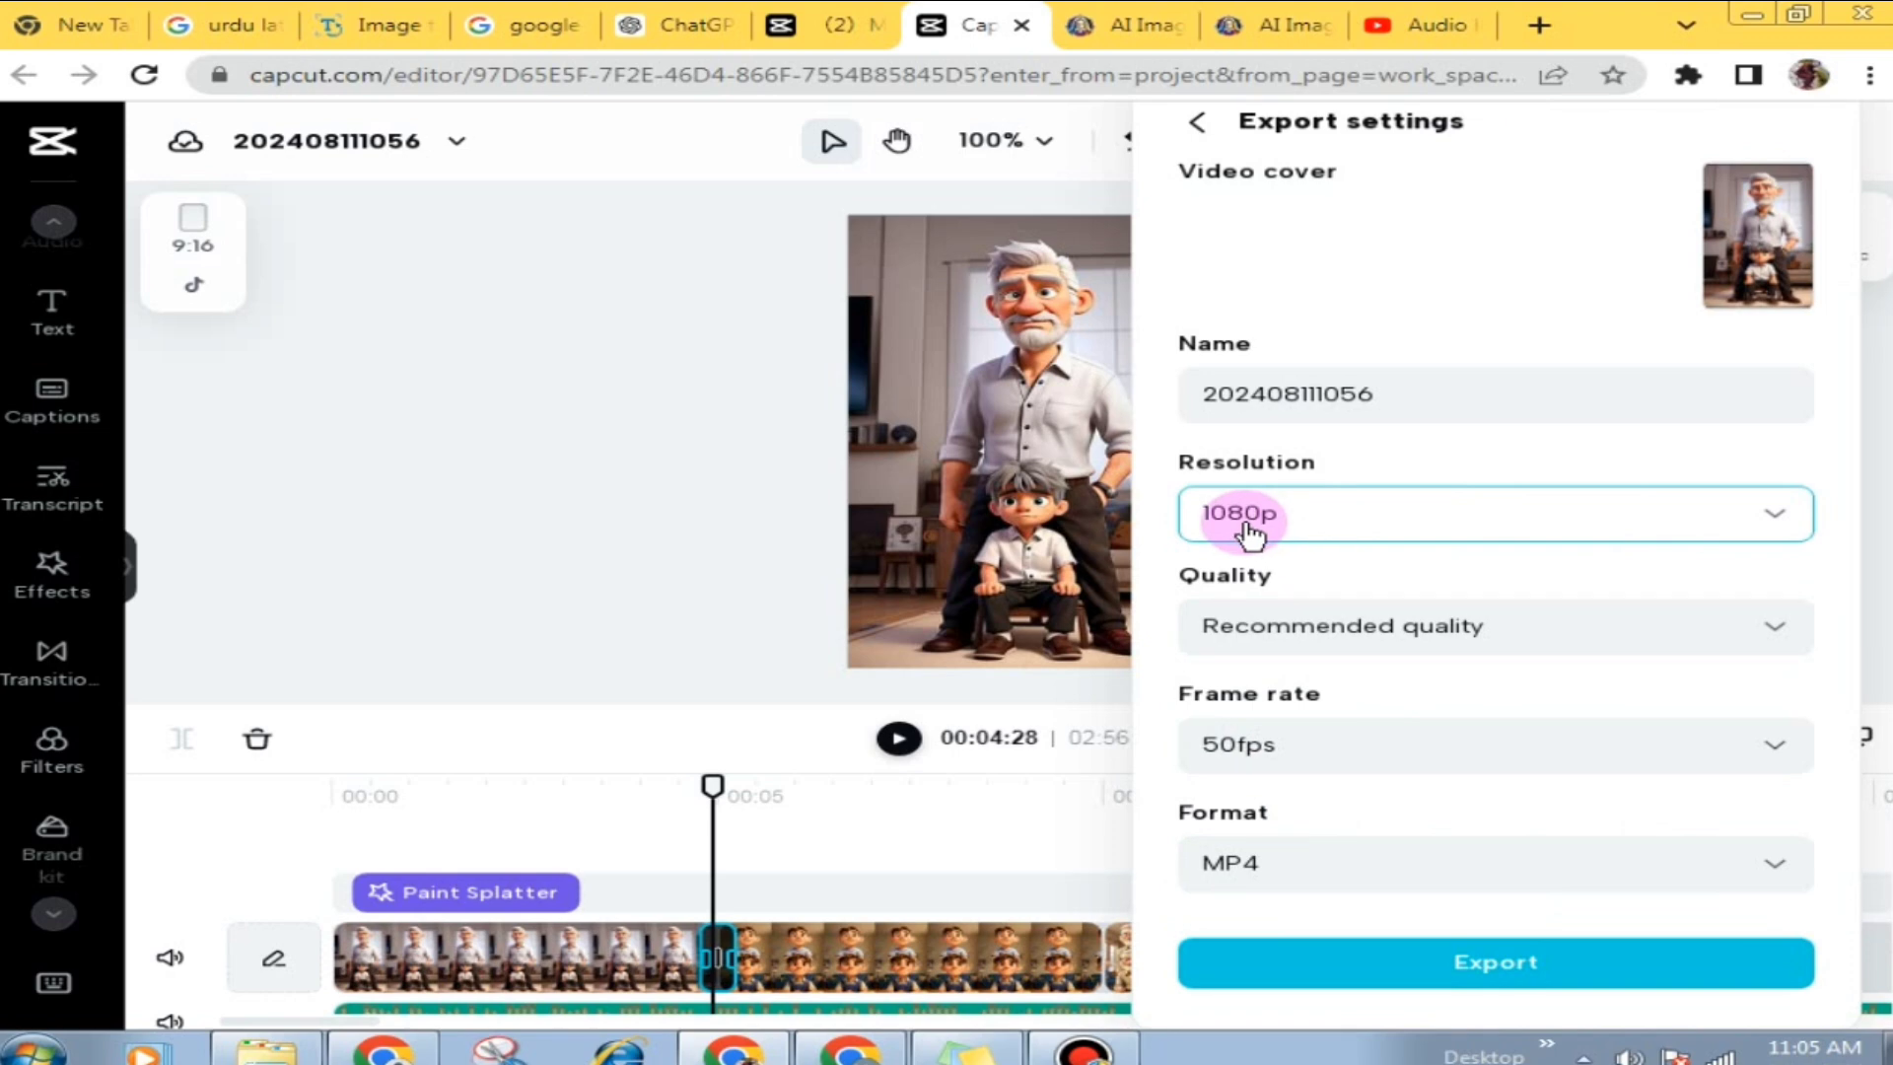
left_click(1523, 971)
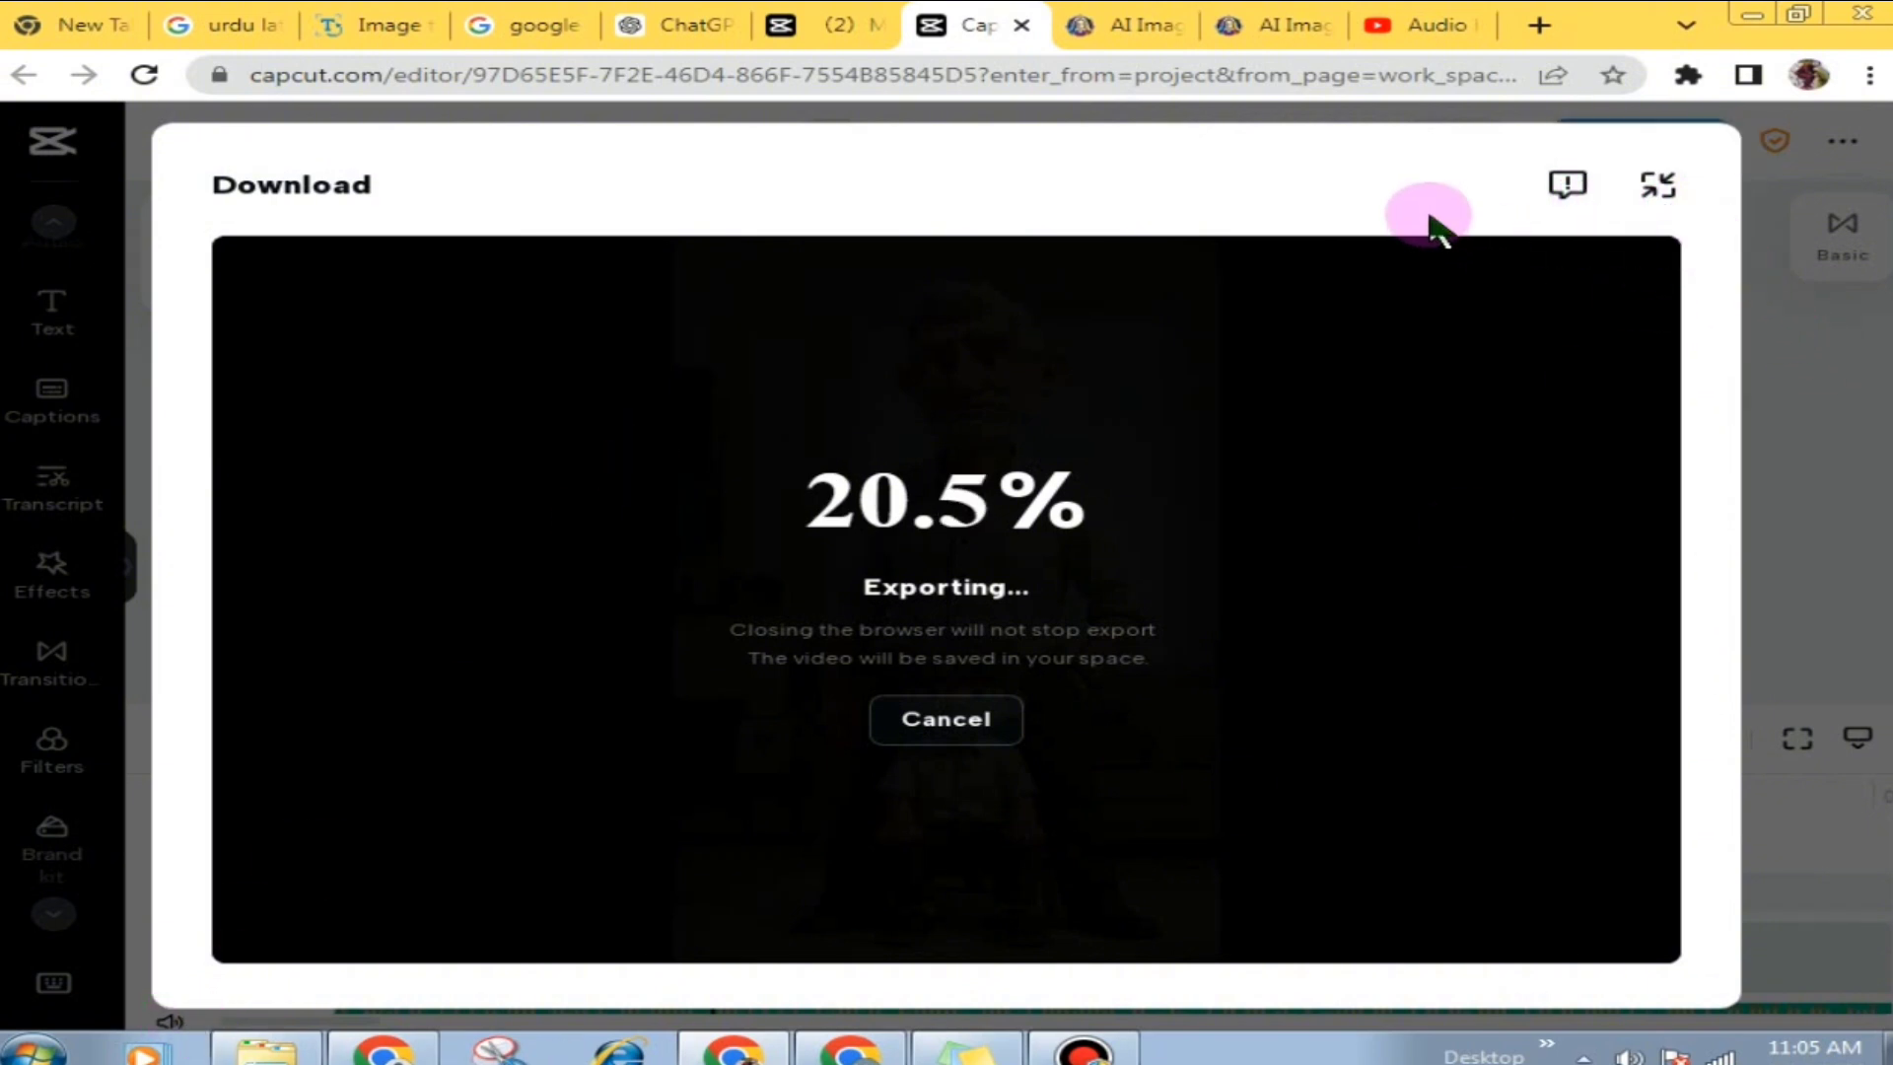
Step: Open YouTube in a new browser tab, glance through the home page and start a search
left_click(1541, 29)
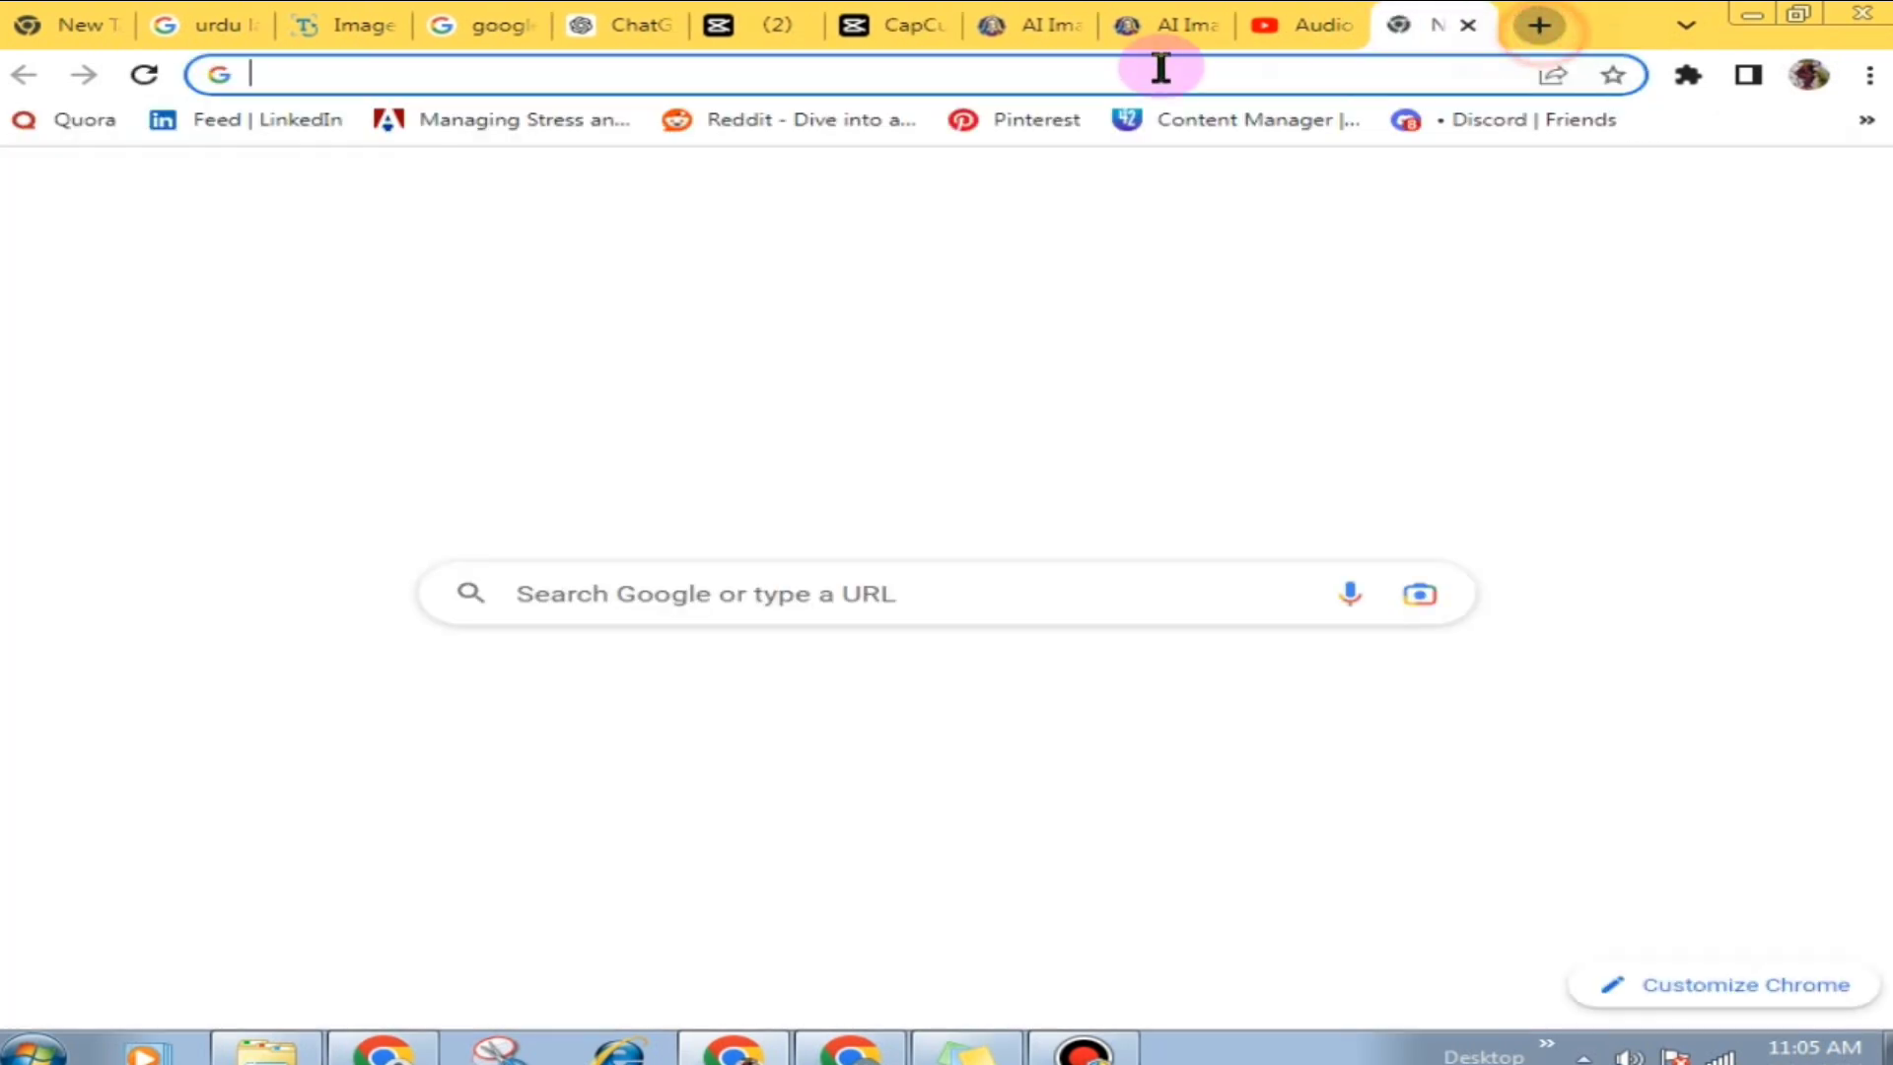
left_click(565, 774)
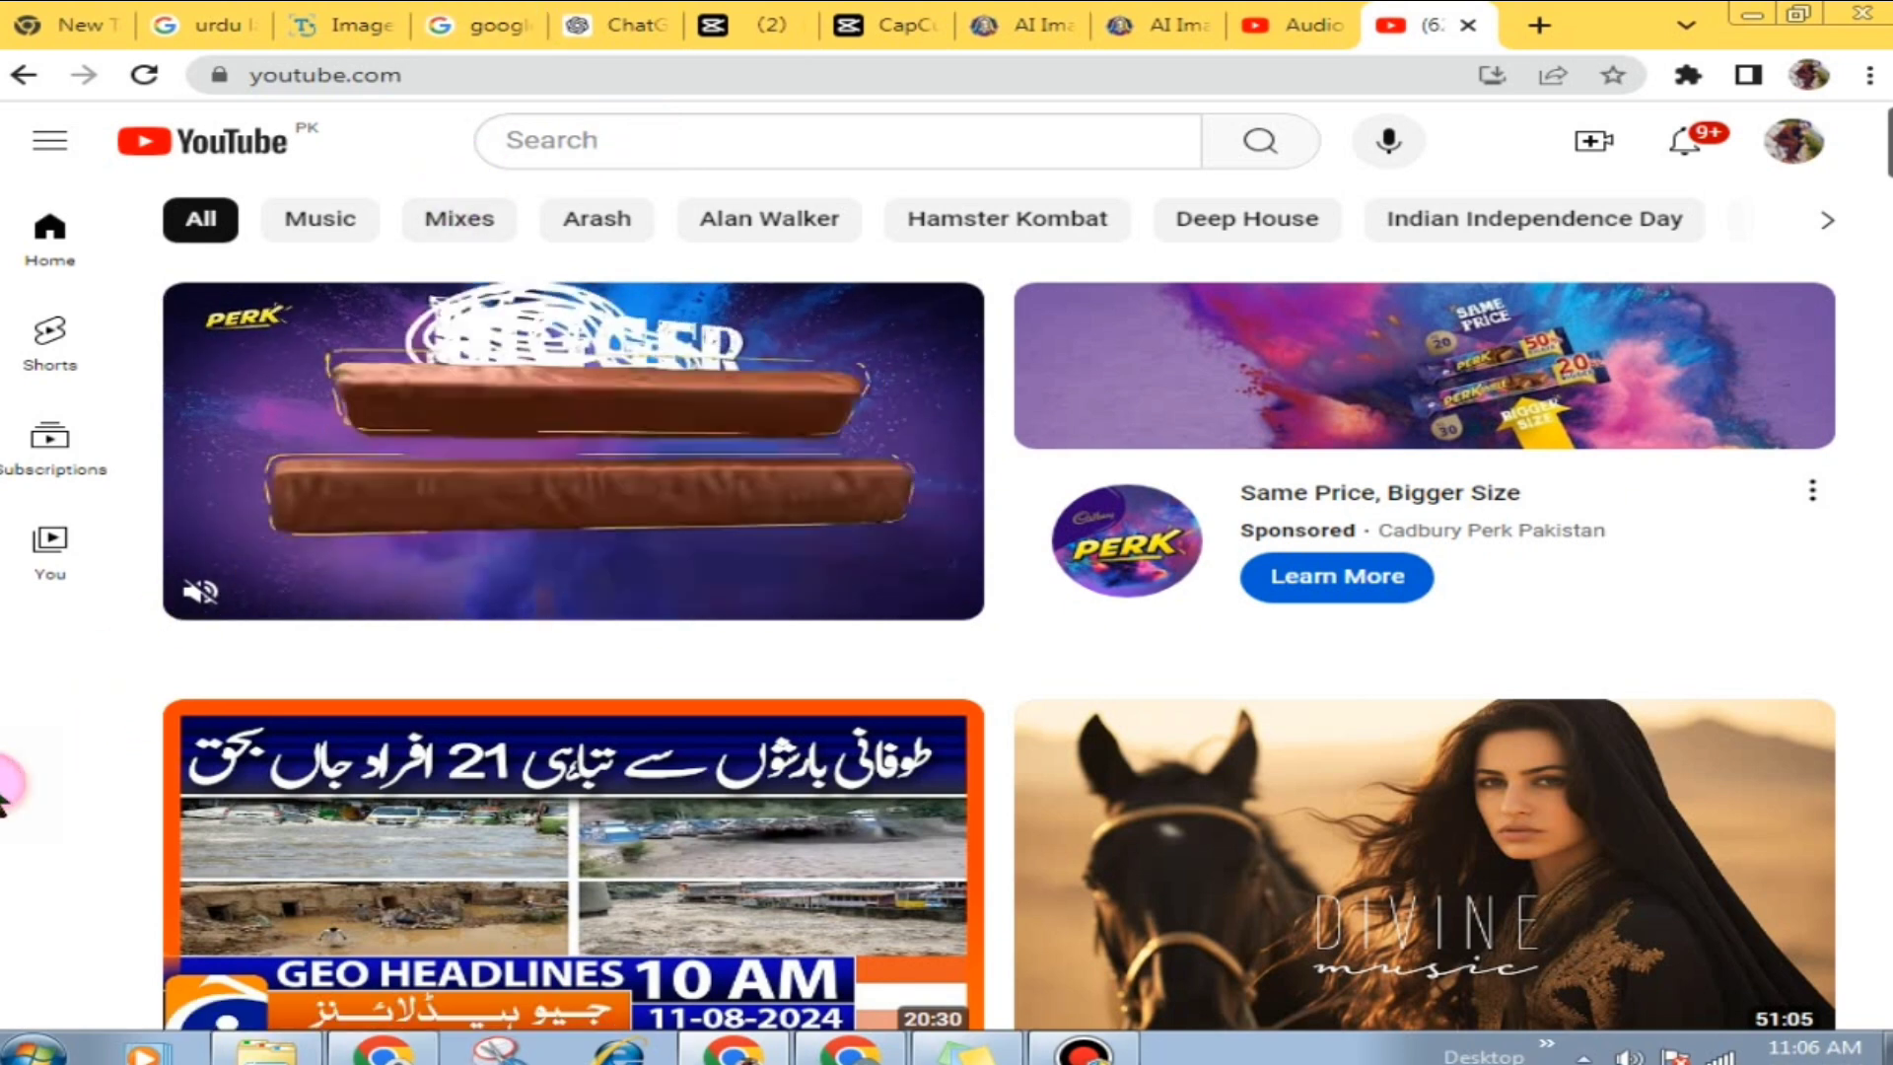
scroll(8, 789, "down", 9)
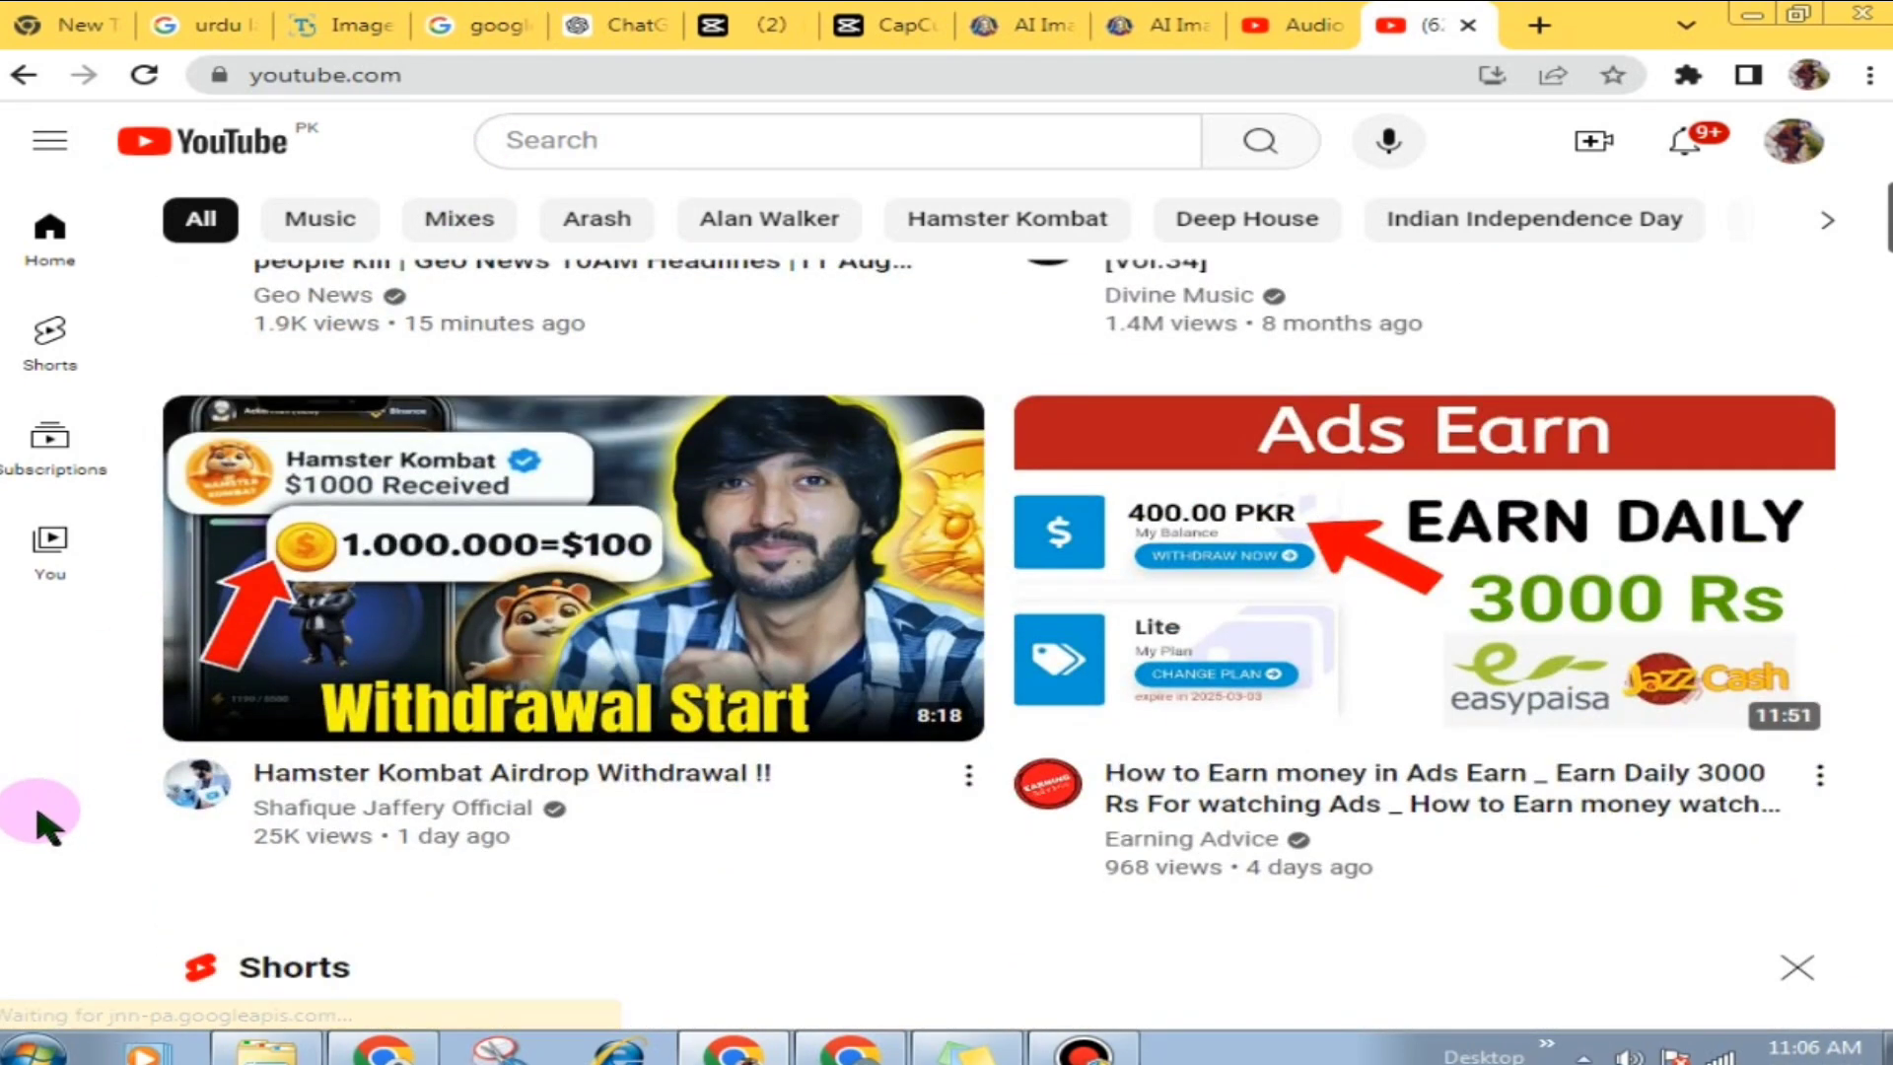
scroll(37, 811, "down", 1)
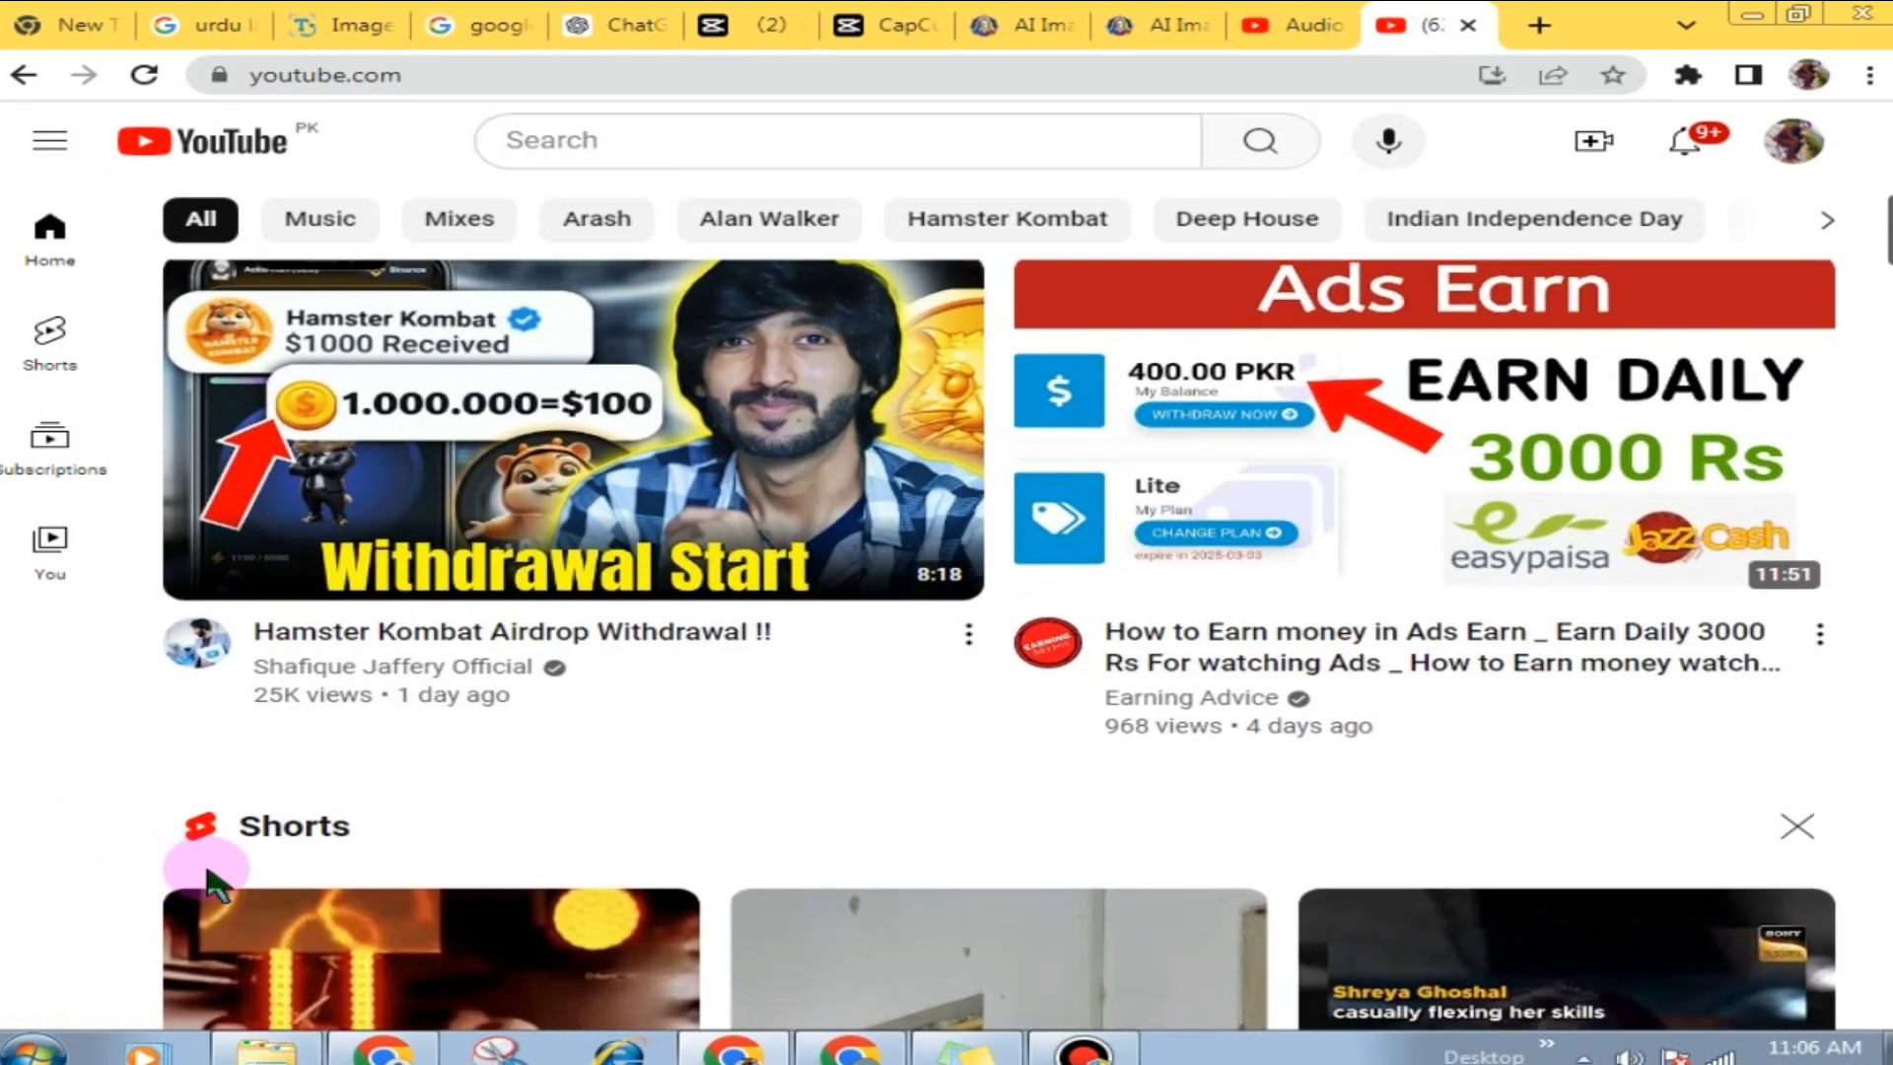
left_click(653, 141)
type("you")
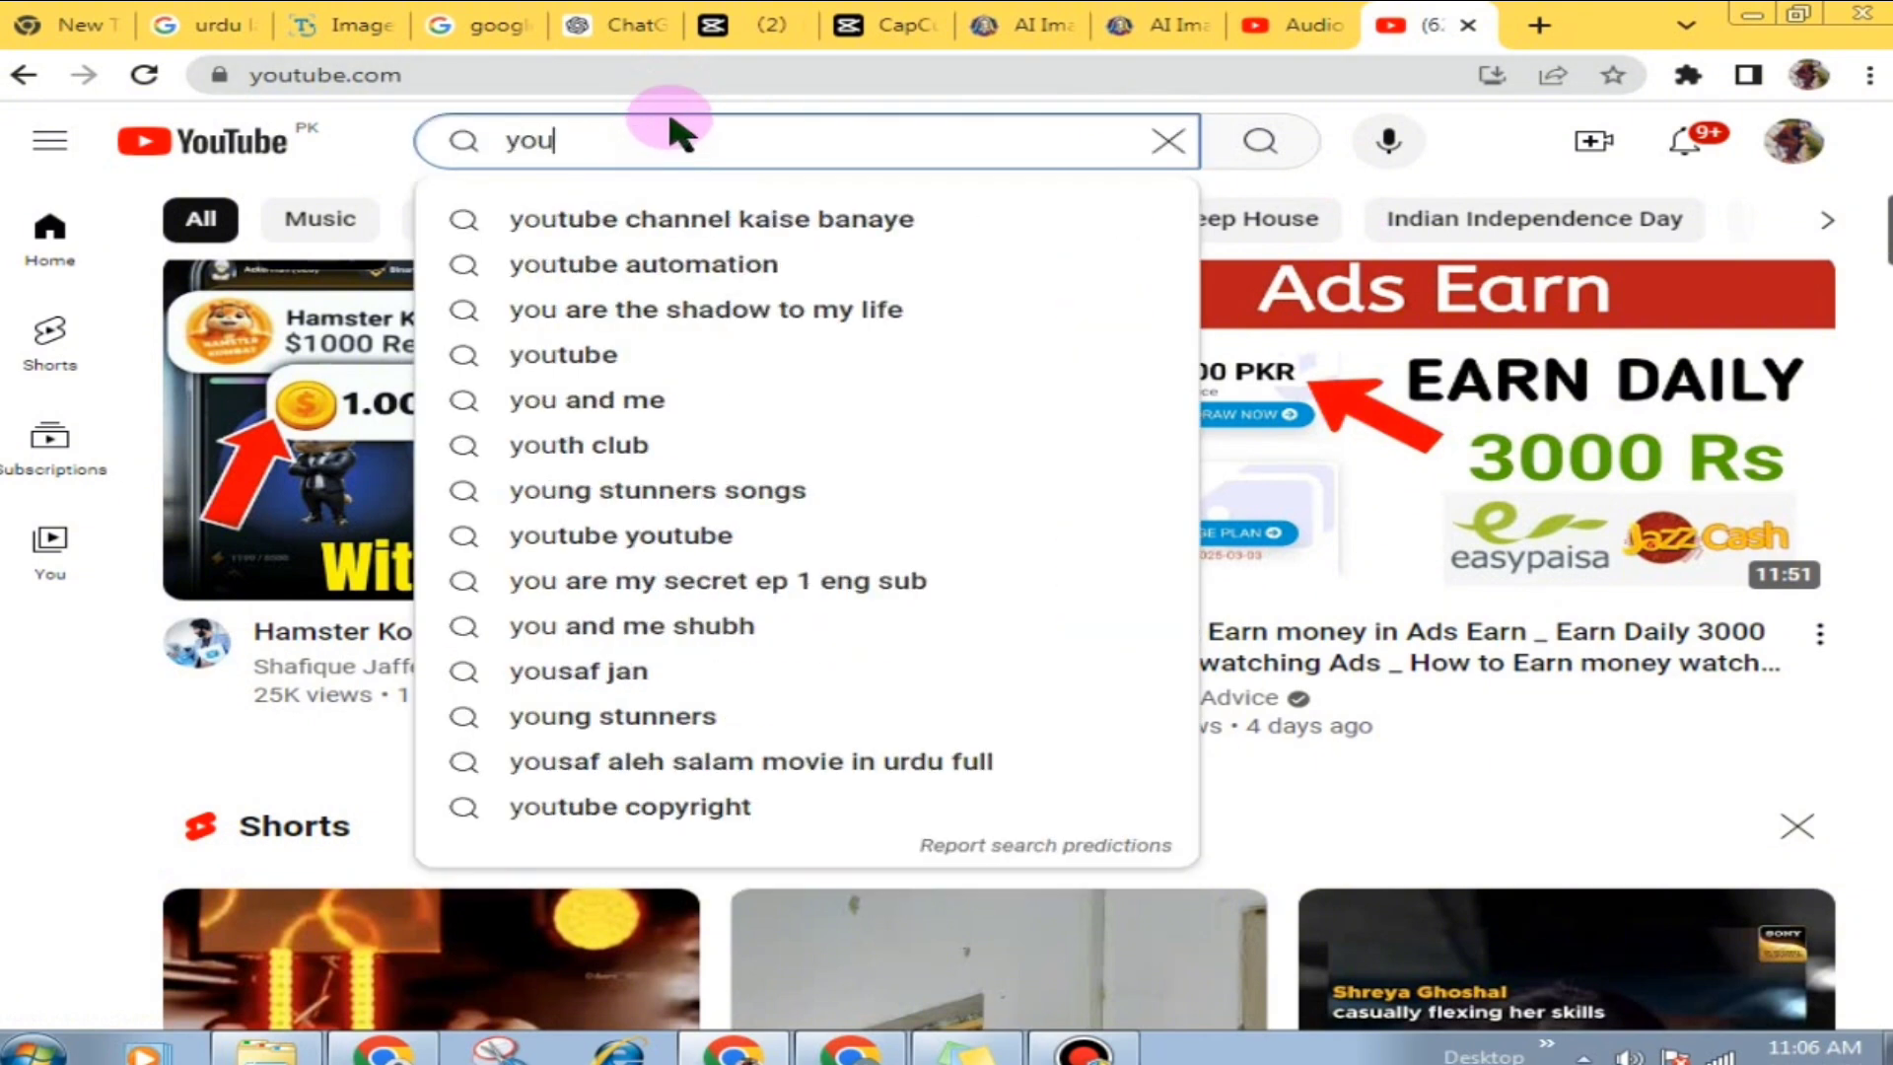
type("tube")
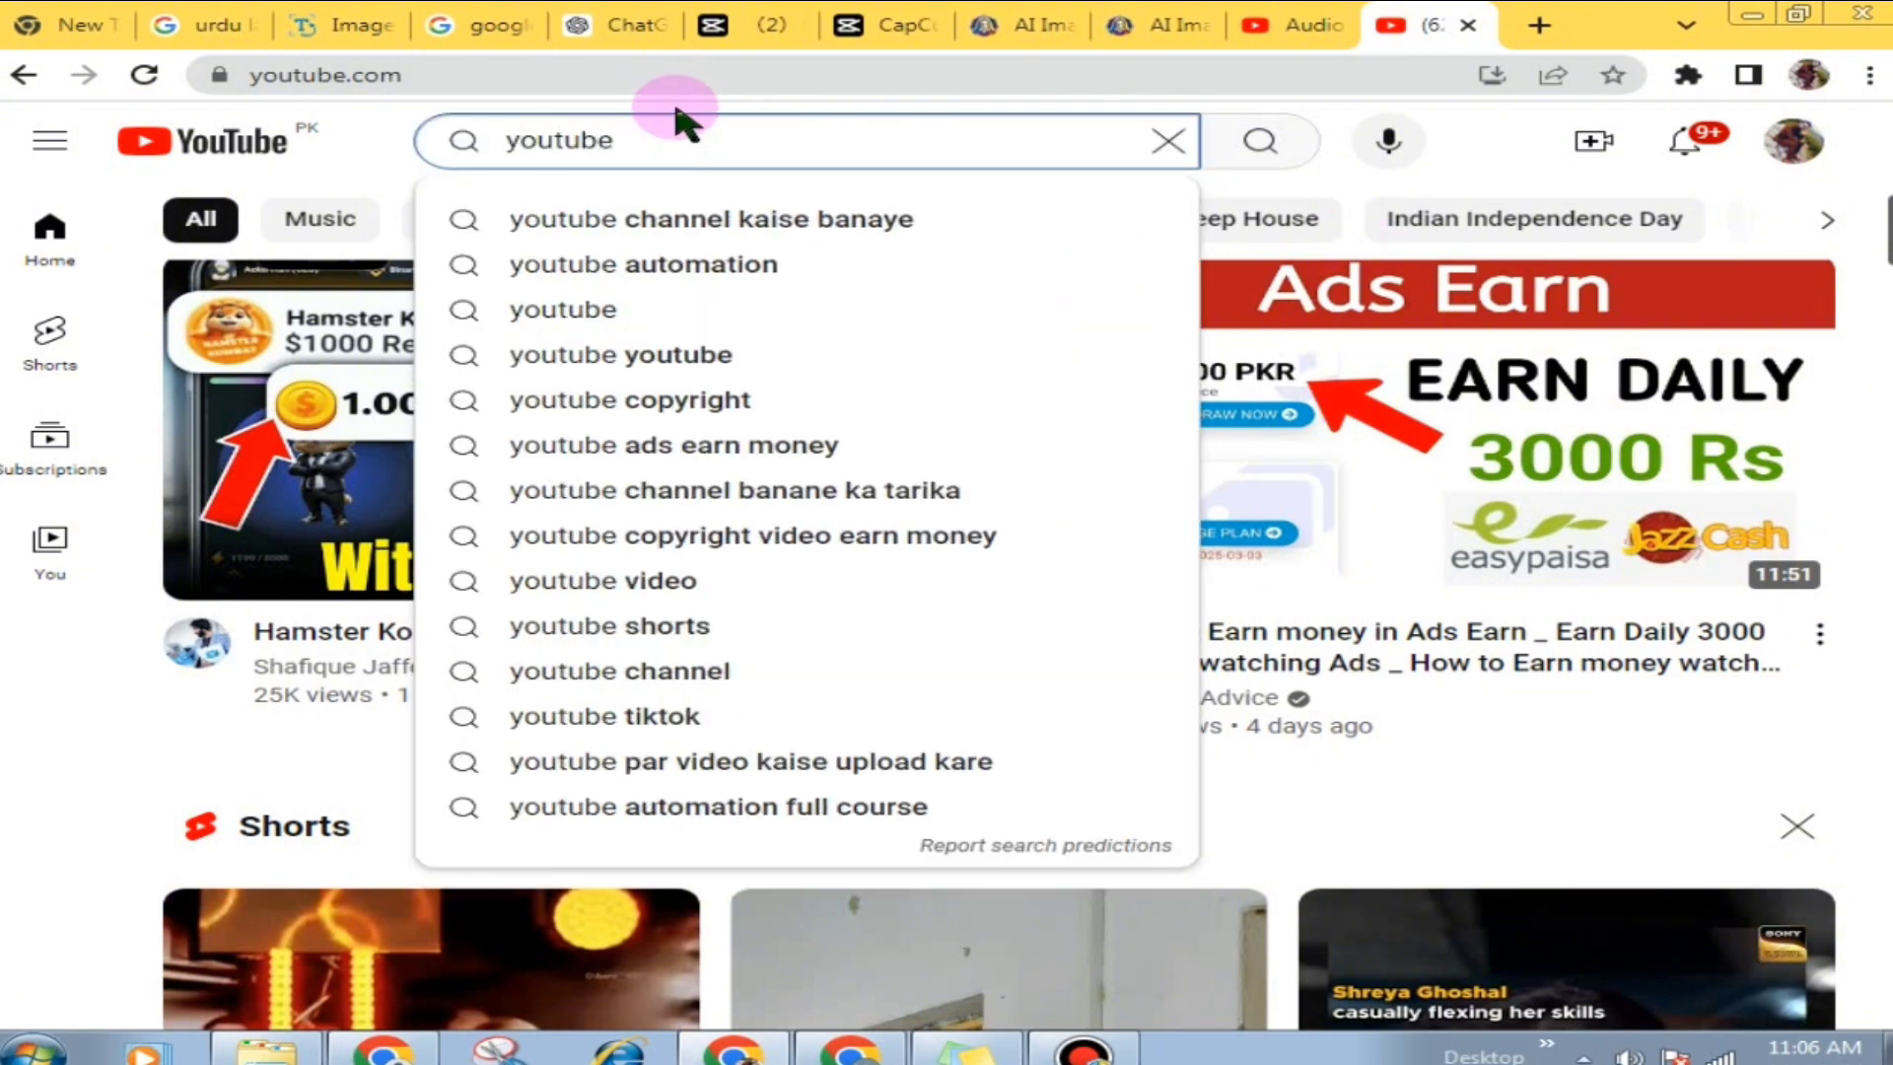
key("BackSpace")
key("BackSpace")
key("BackSpace")
key("BackSpace")
key("BackSpace")
key("BackSpace")
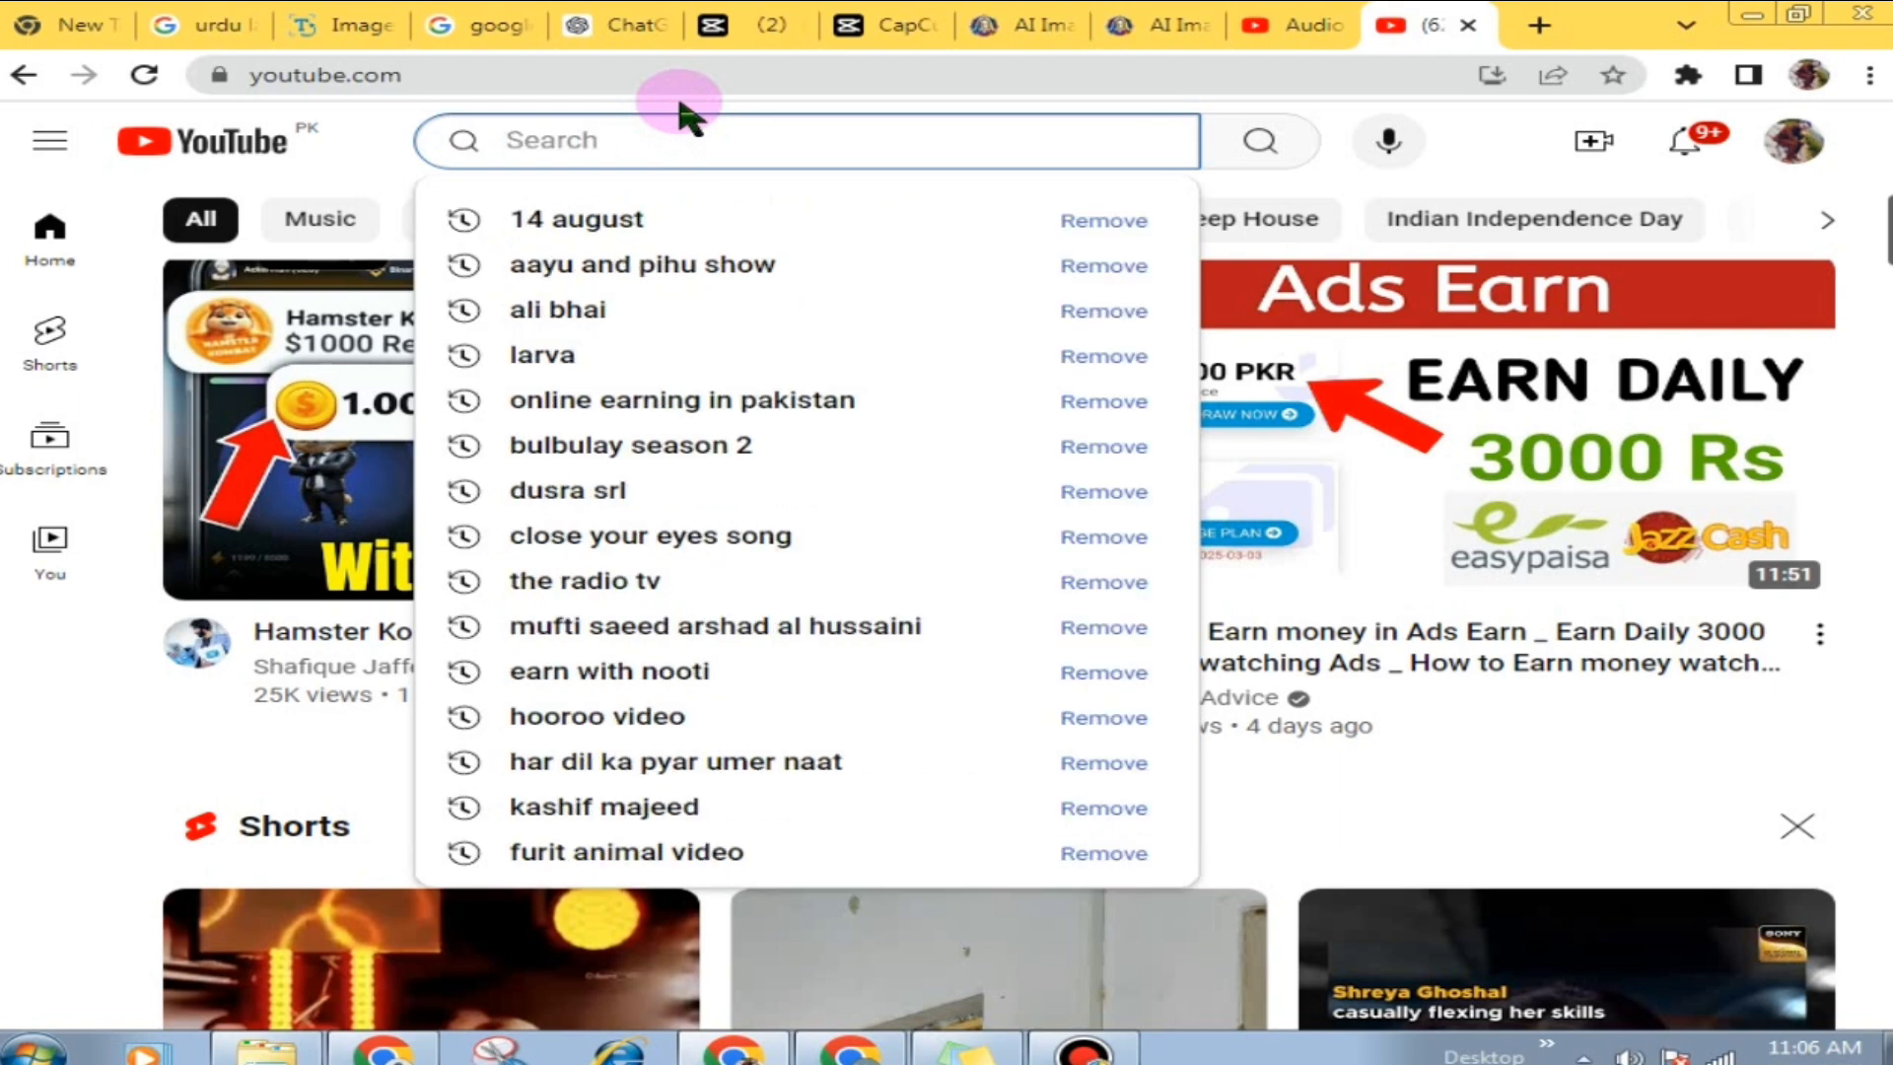
Step: Search YouTube for "earn with nooti" and open the Earn With Nooti channel
type("earn")
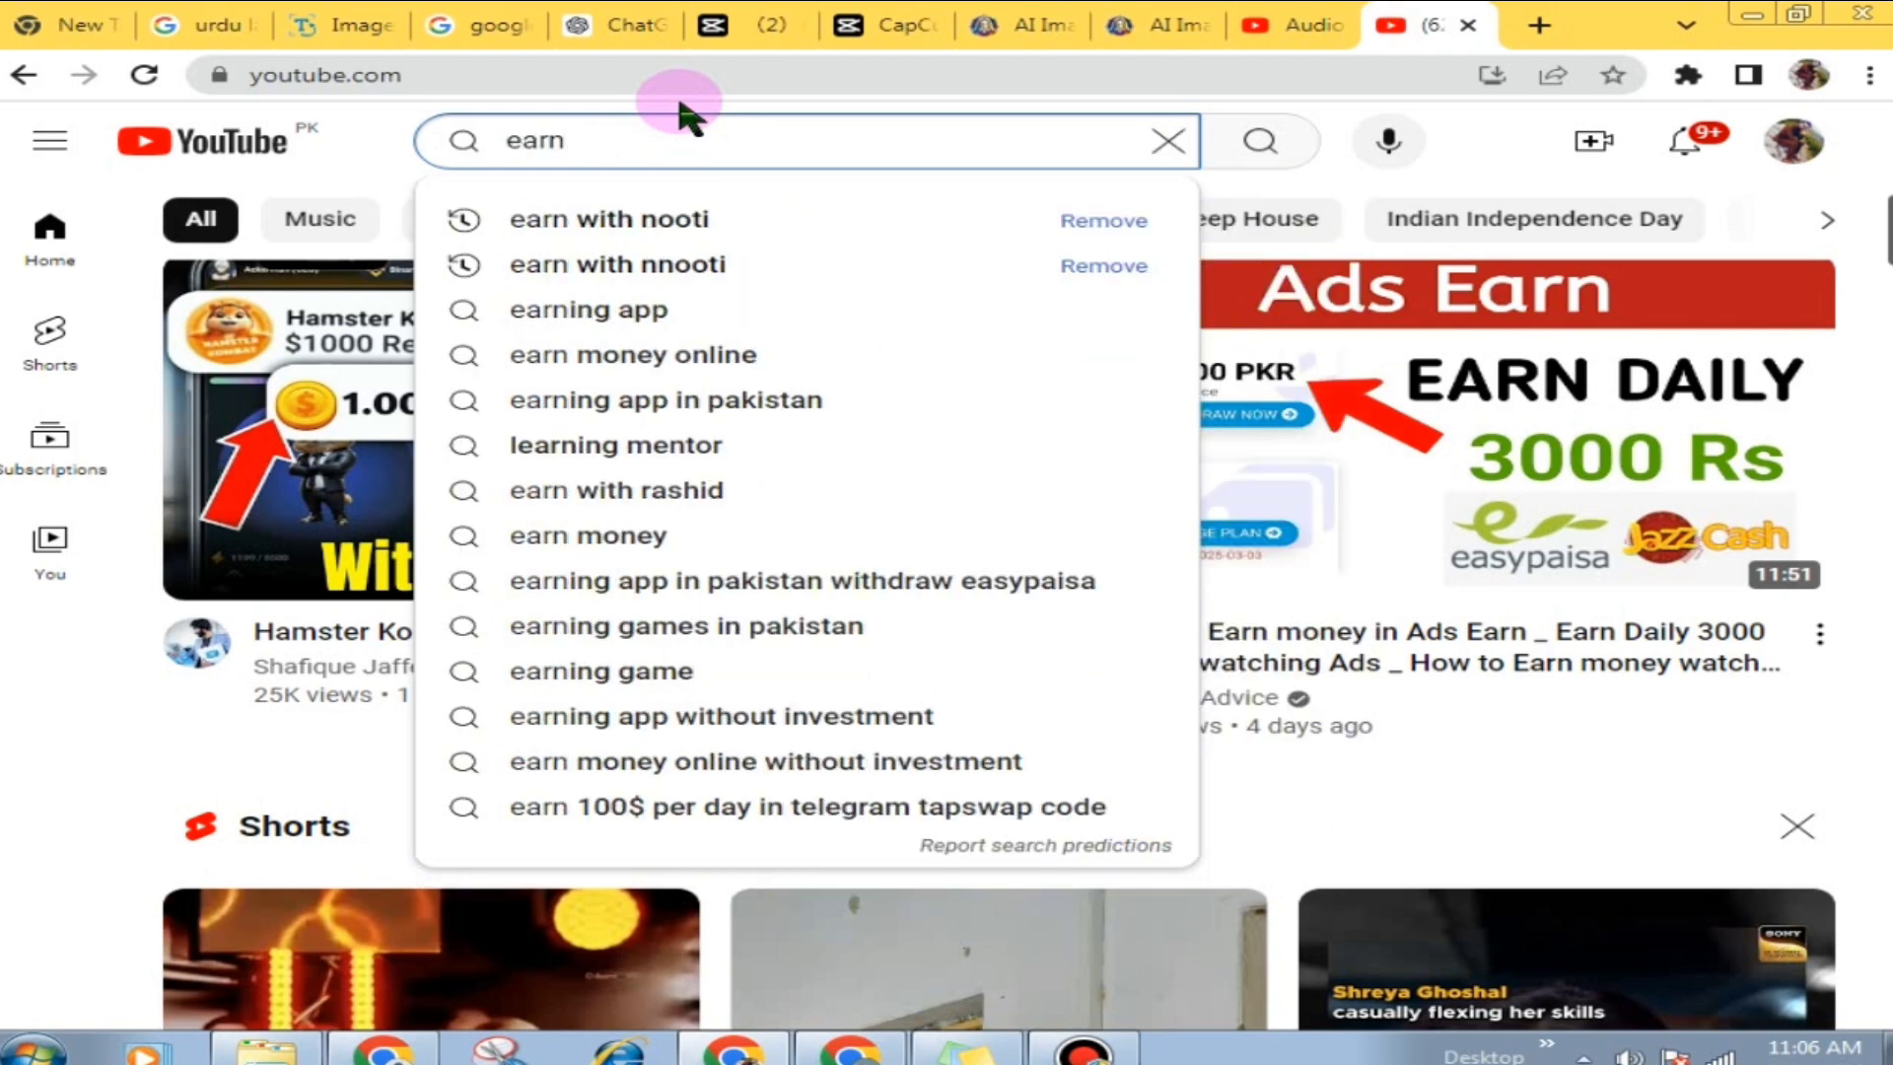
left_click(719, 230)
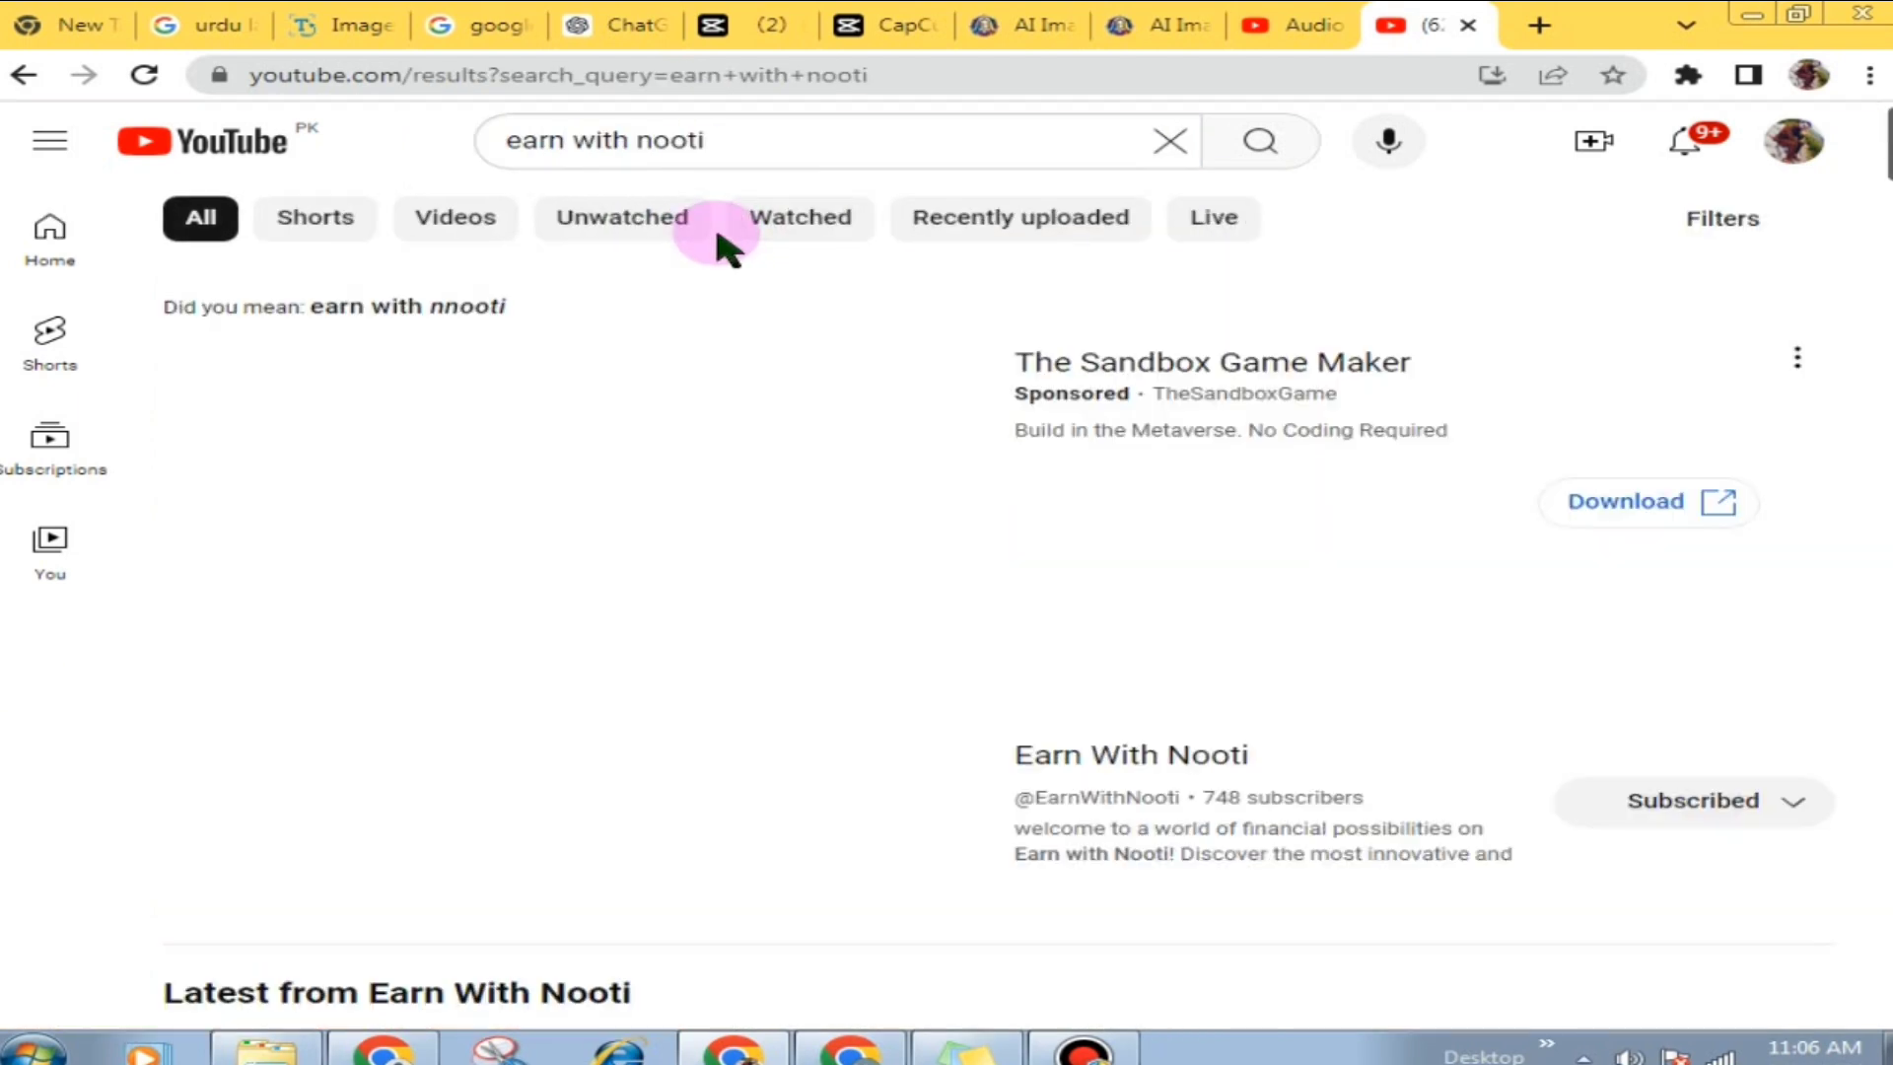
left_click(1181, 752)
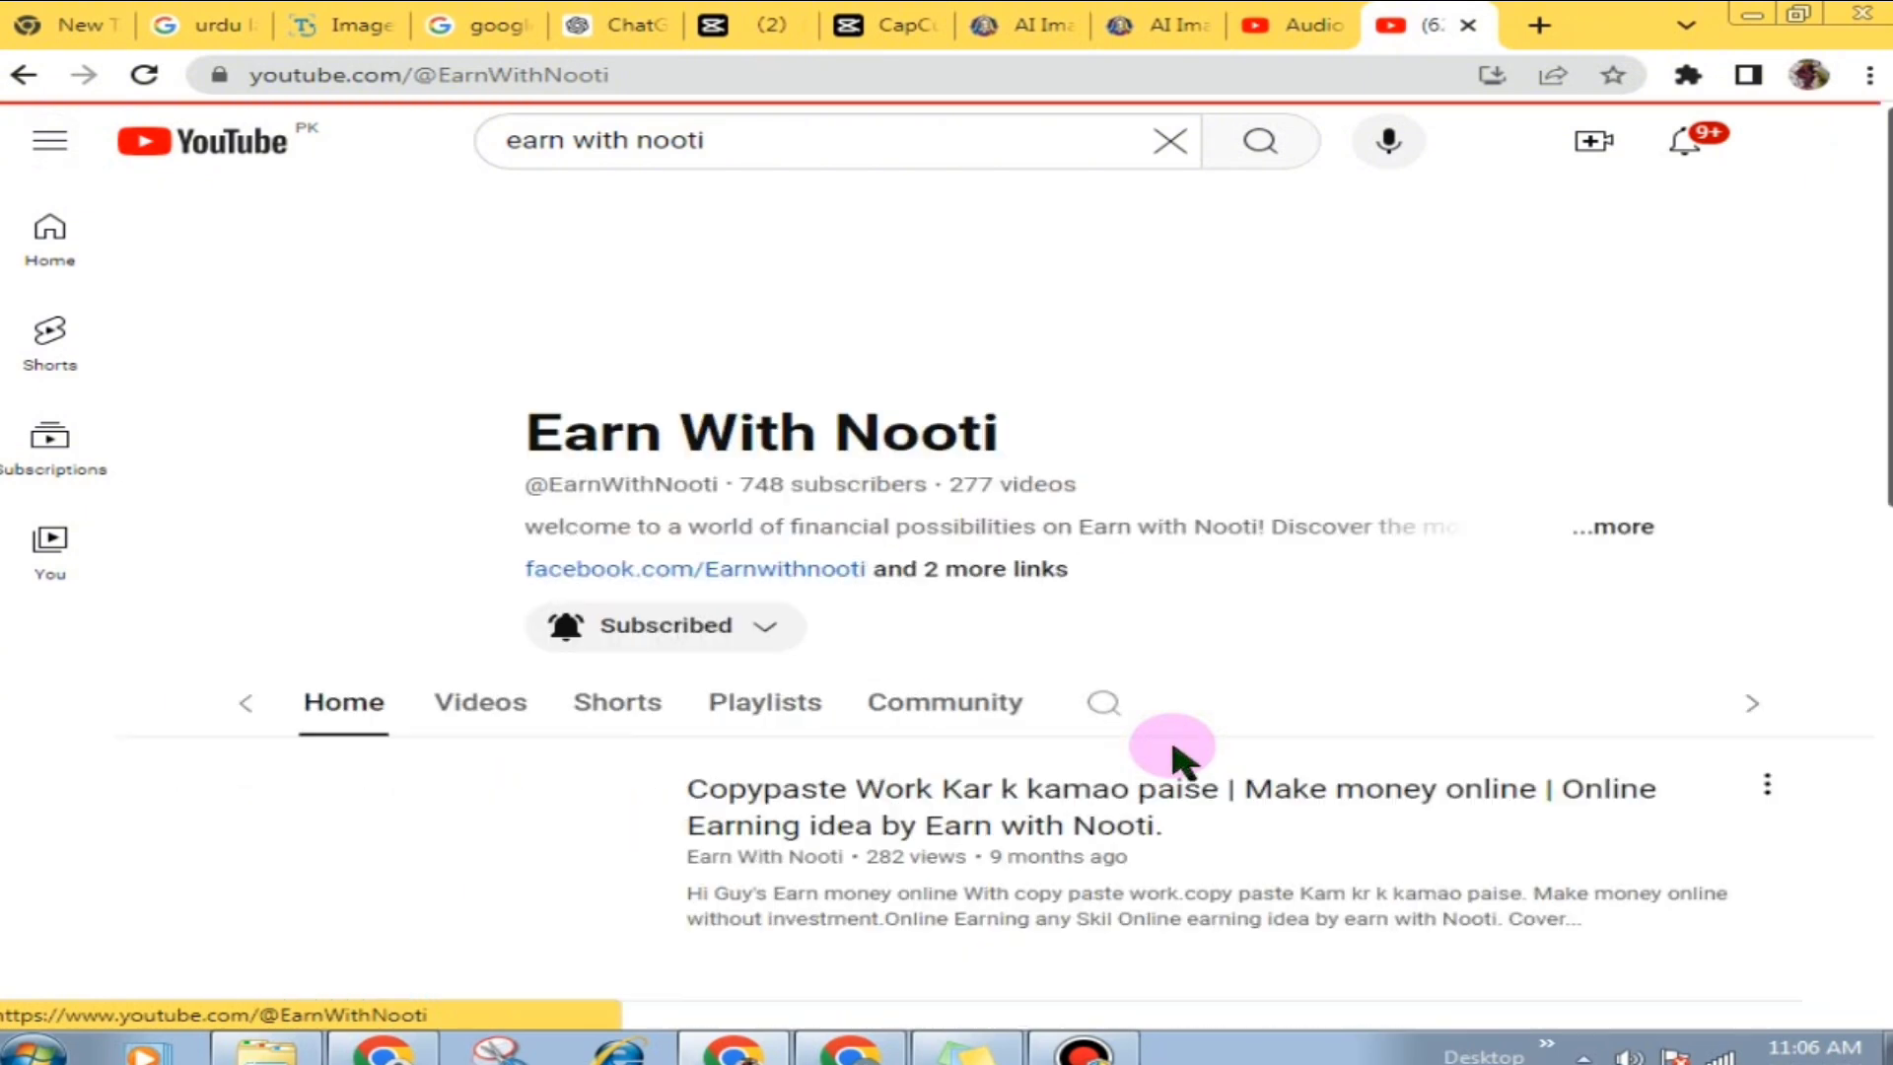
Step: Browse the channel's latest videos and check the account's notifications
scroll(887, 655, "down", 3)
left_click(395, 421)
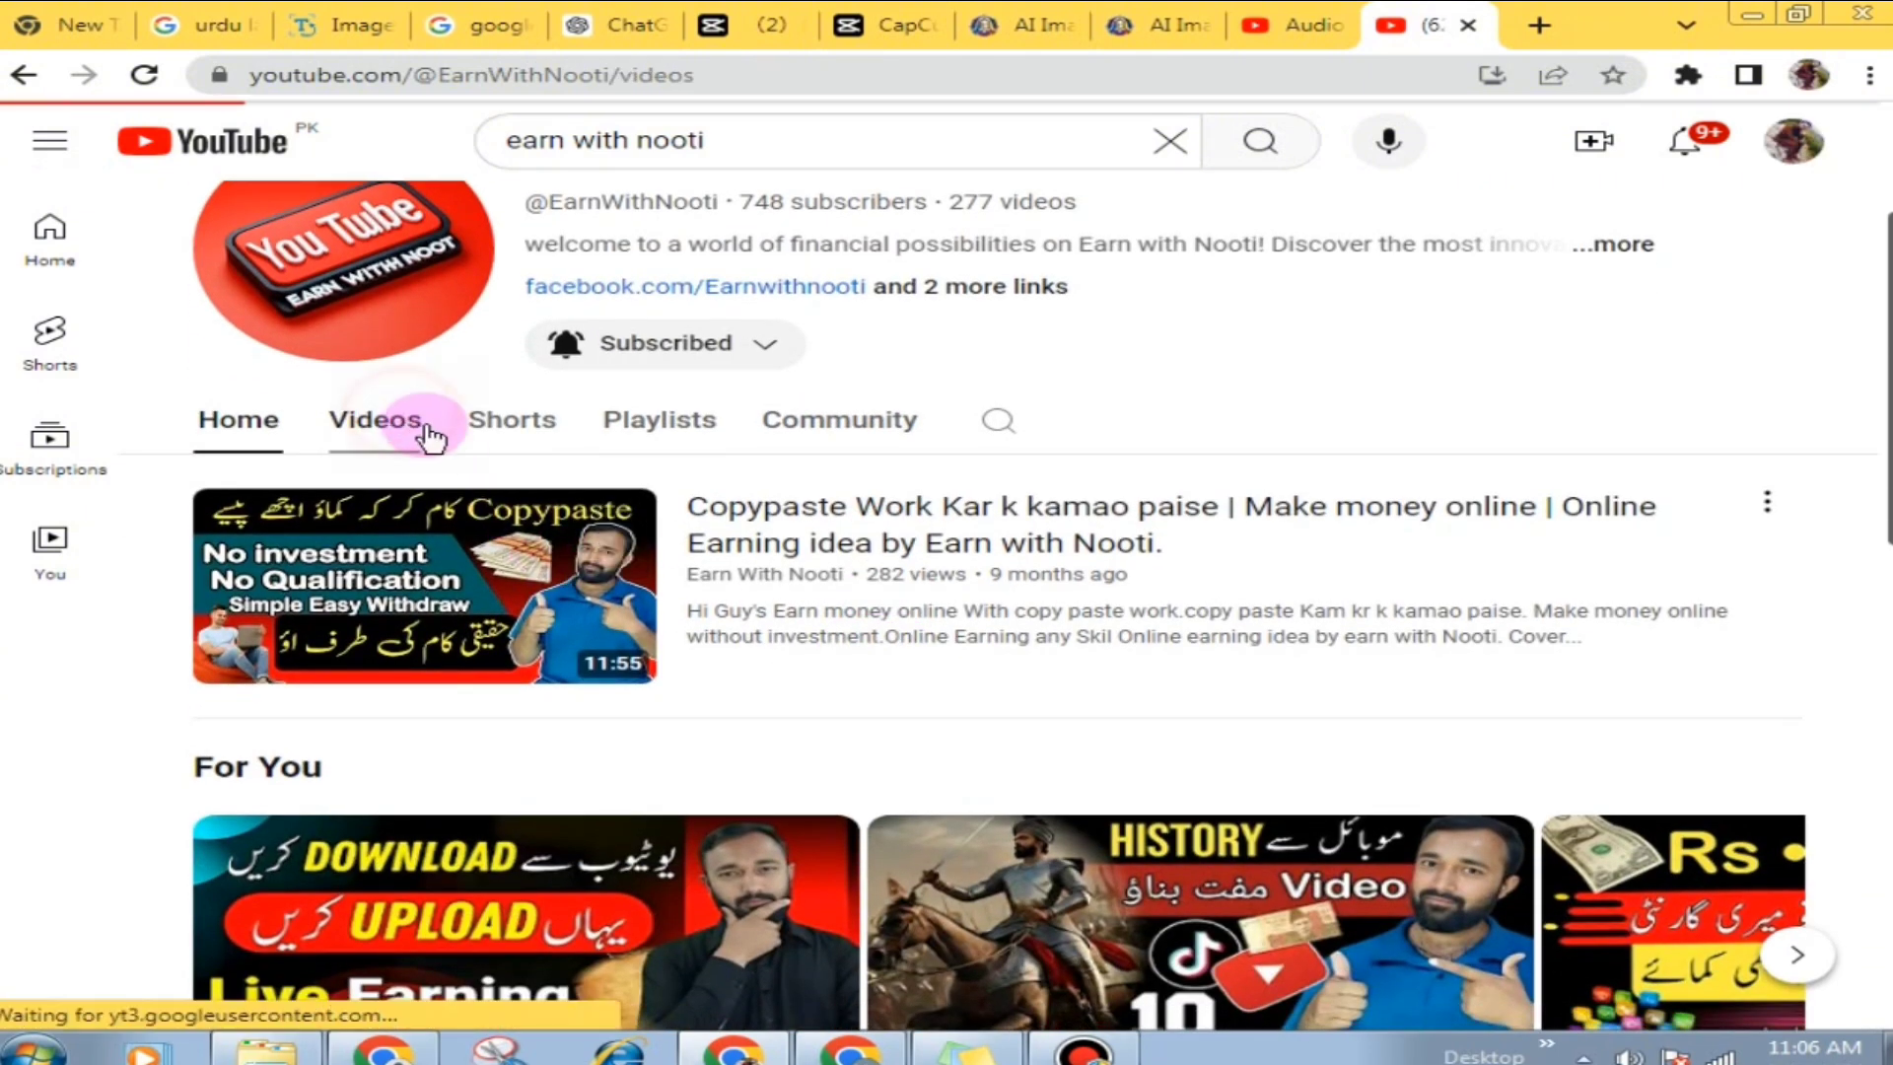
scroll(1154, 523, "down", 2)
mouse_move(1454, 516)
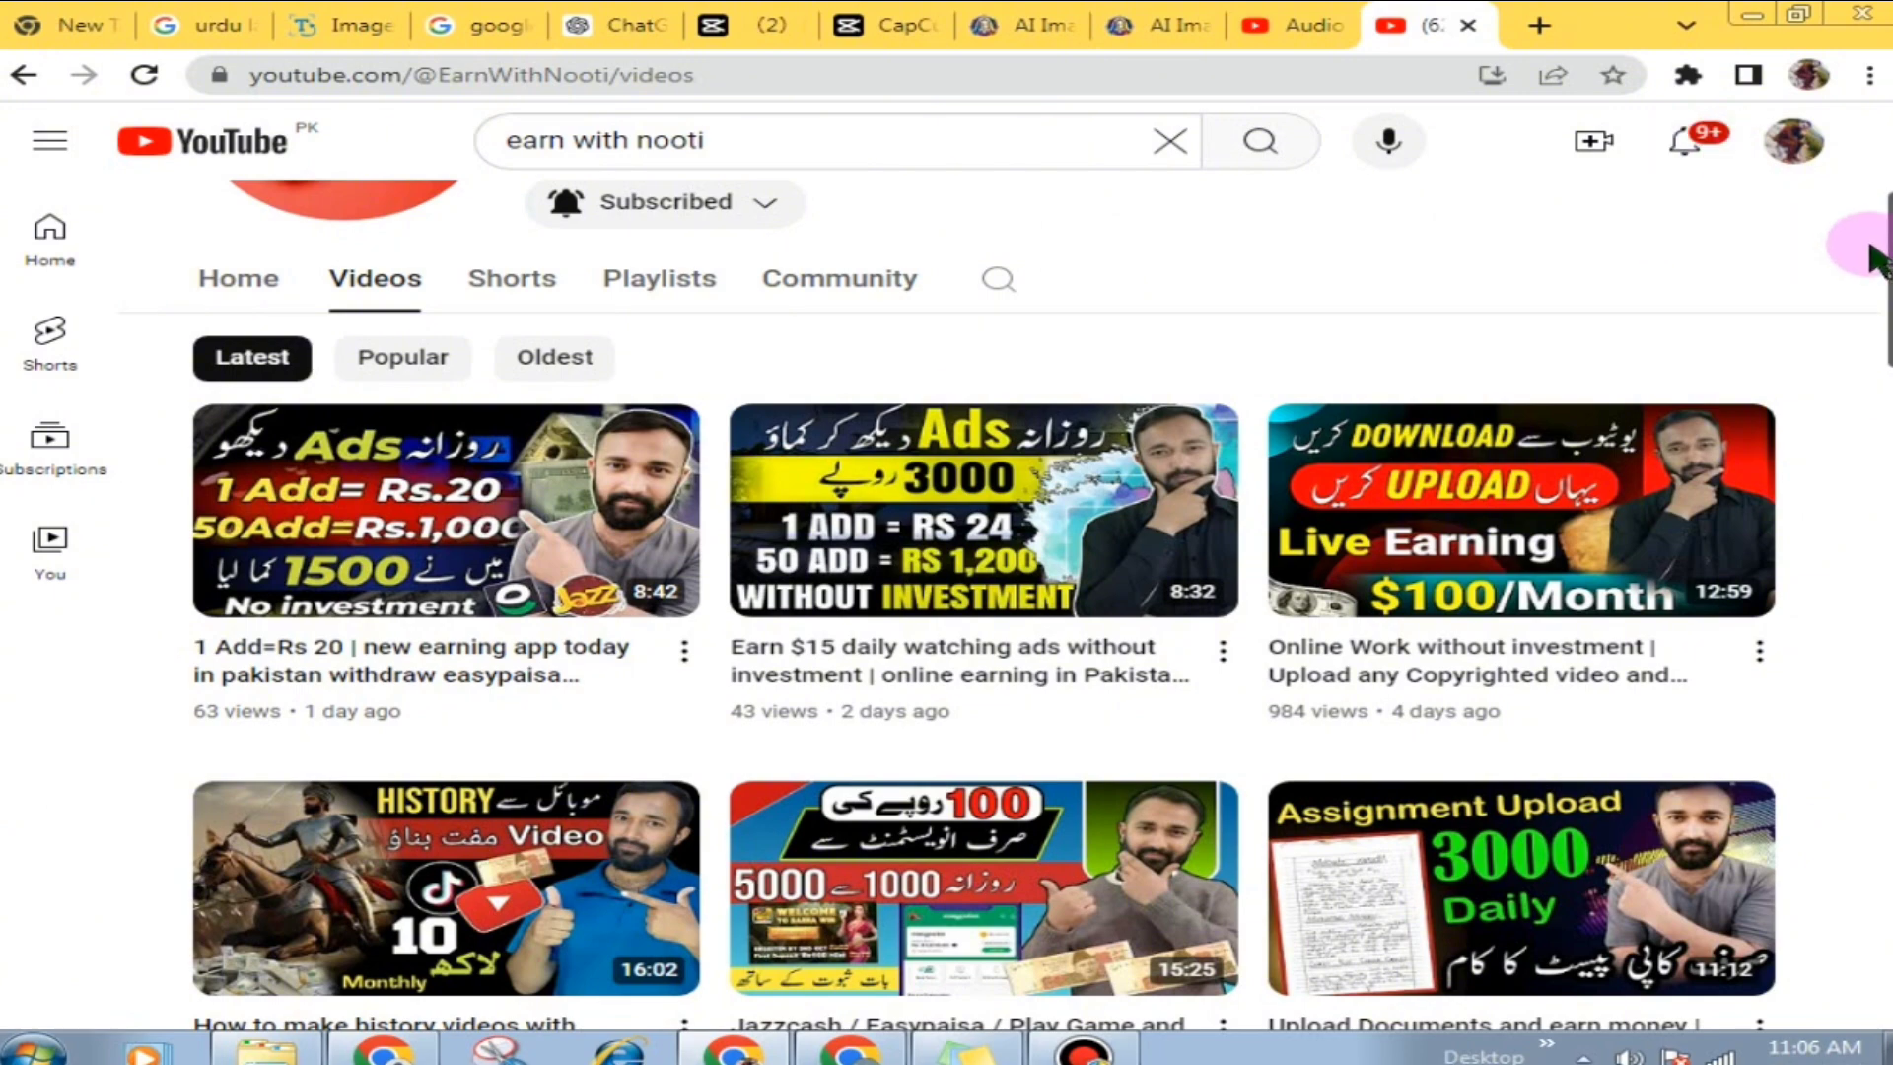
left_click_drag(1885, 265, 1885, 206)
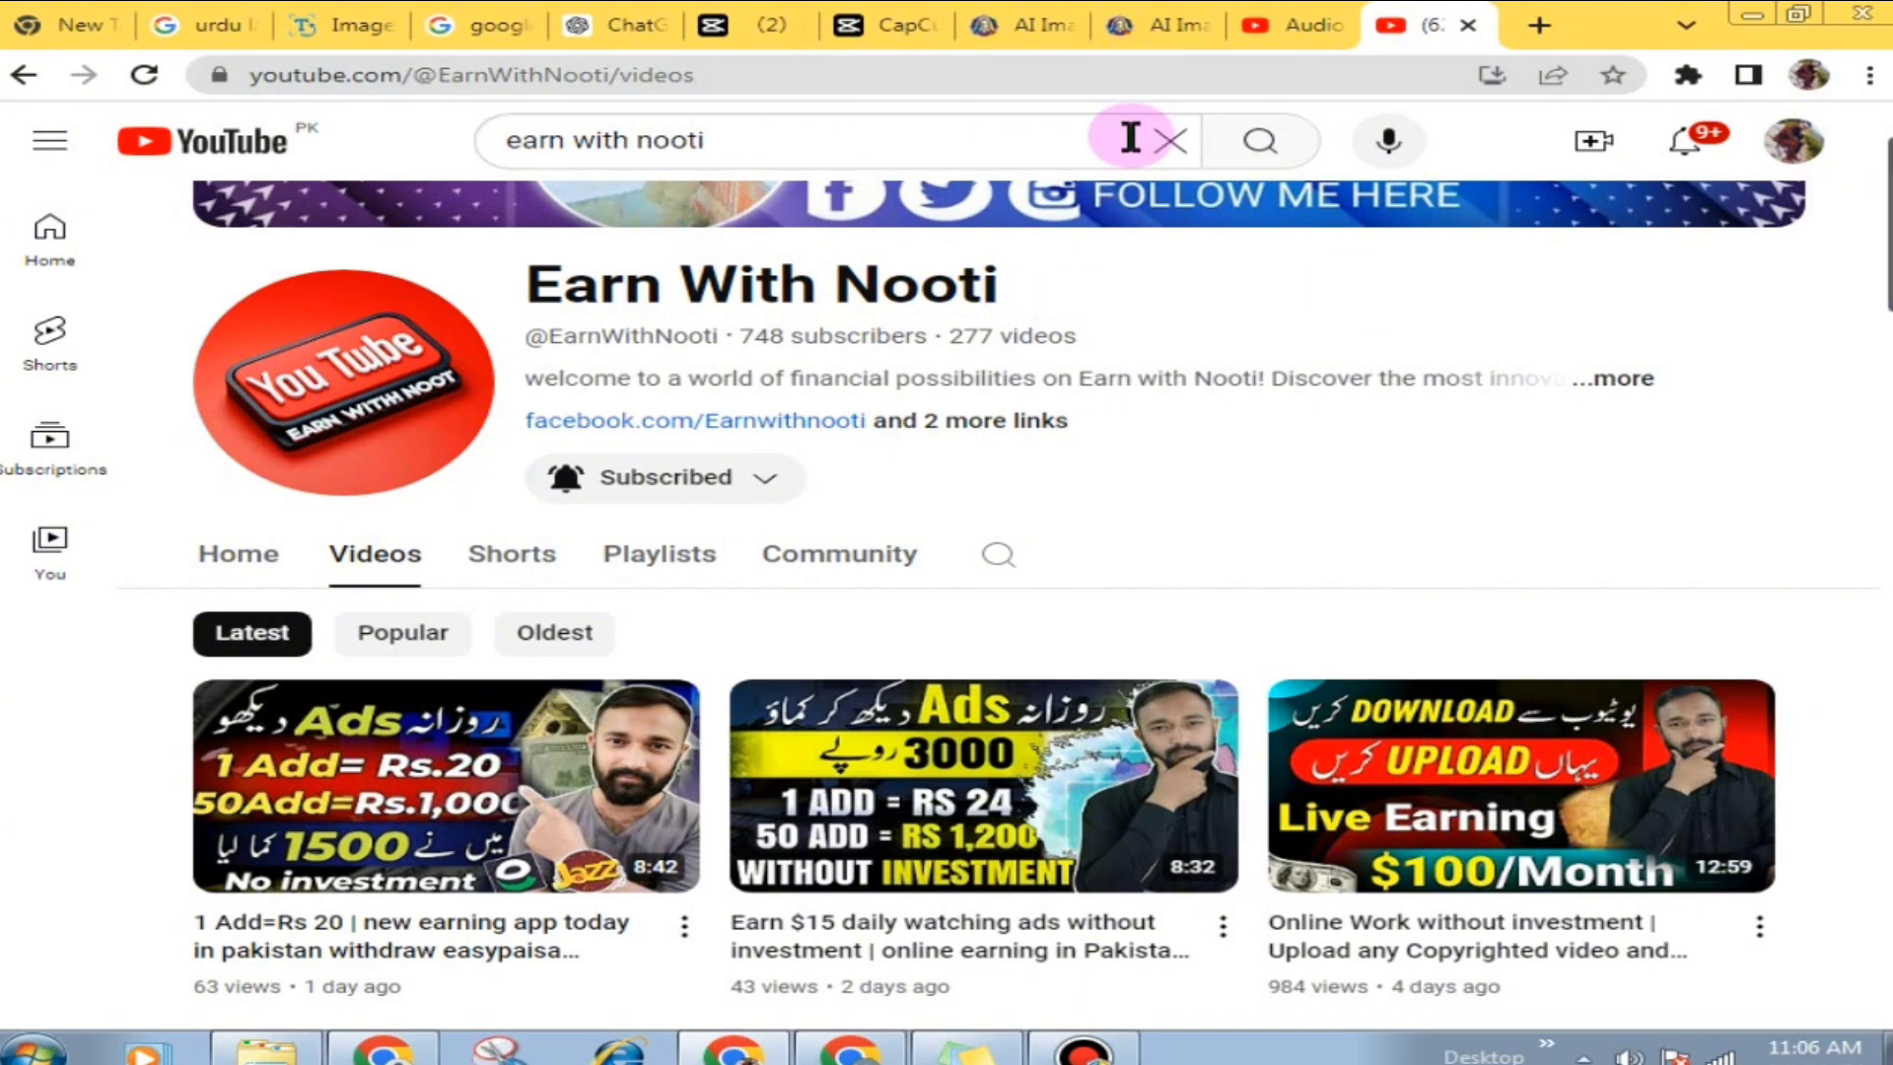
left_click(1698, 138)
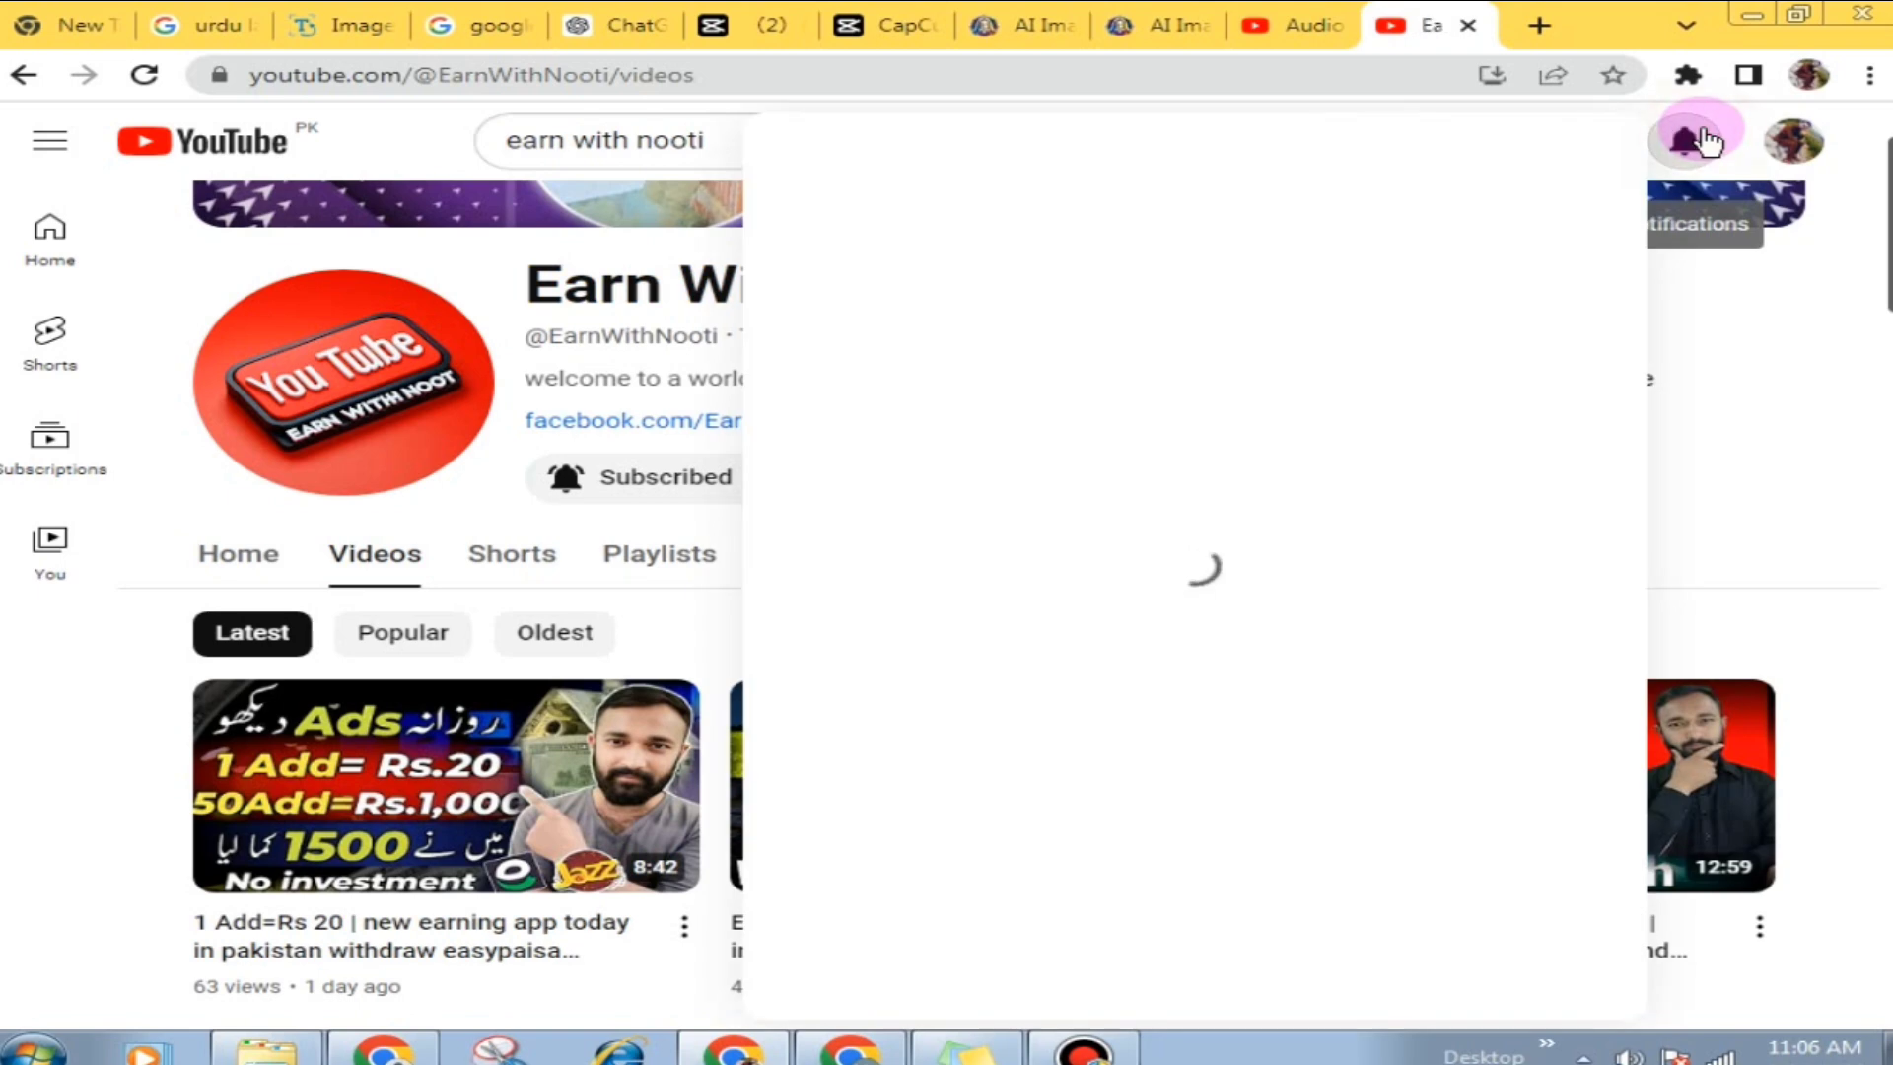
left_click(1703, 141)
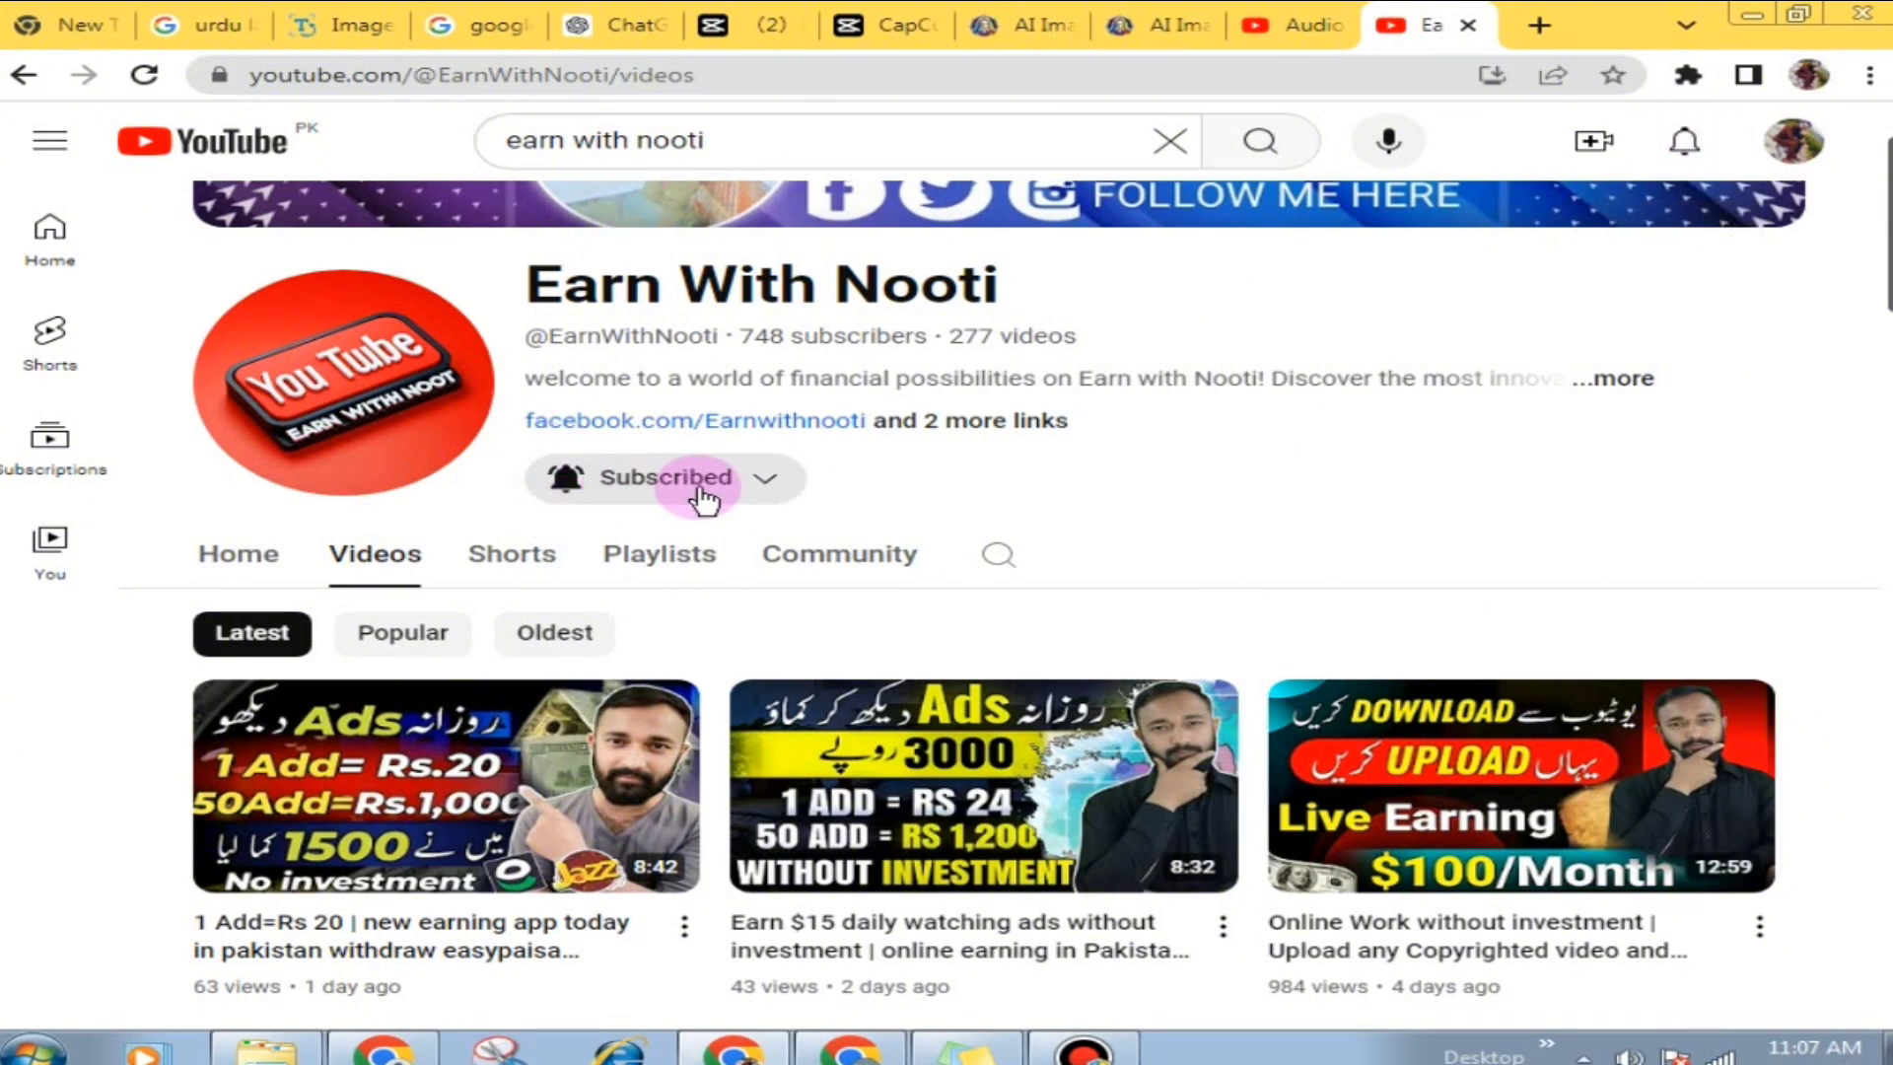
scroll(1225, 464, "down", 1)
scroll(1385, 412, "down", 1)
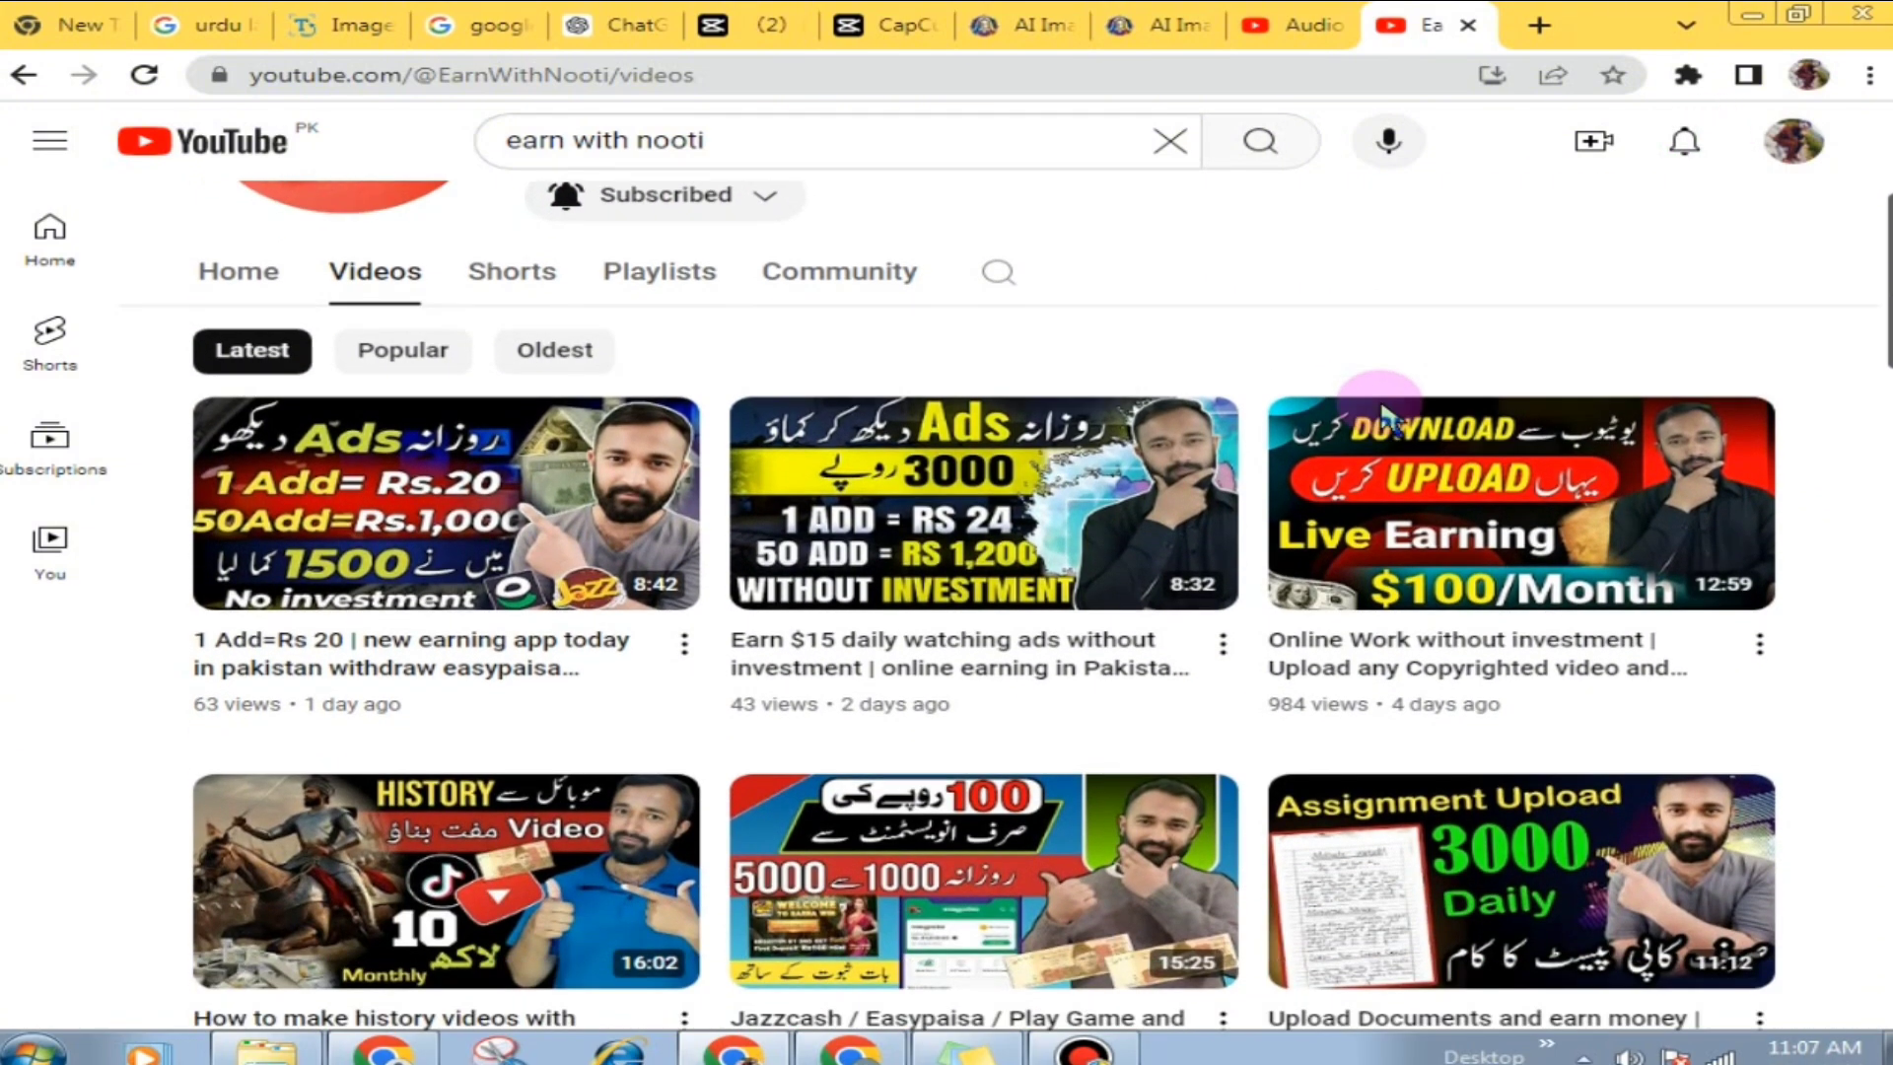